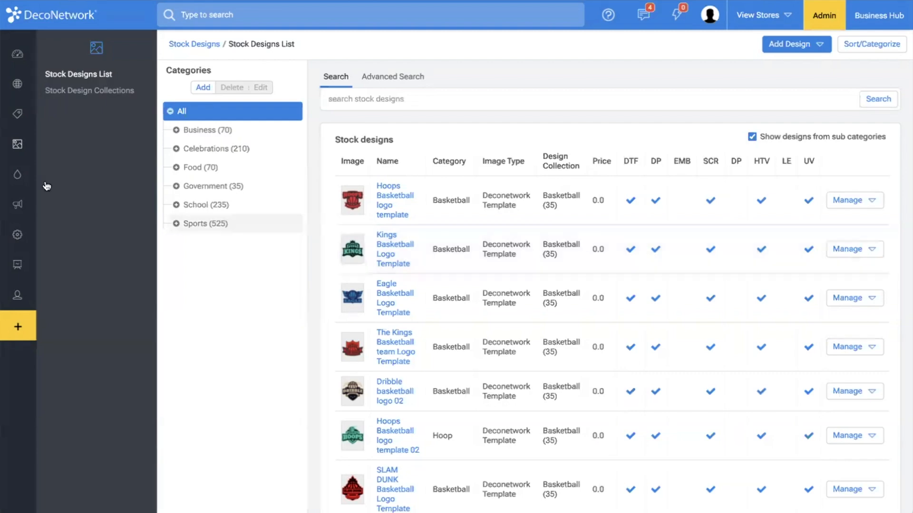
Open the Stock Design Collections page of the Stock Designs section.
mouse_move(45, 112)
left_click(48, 143)
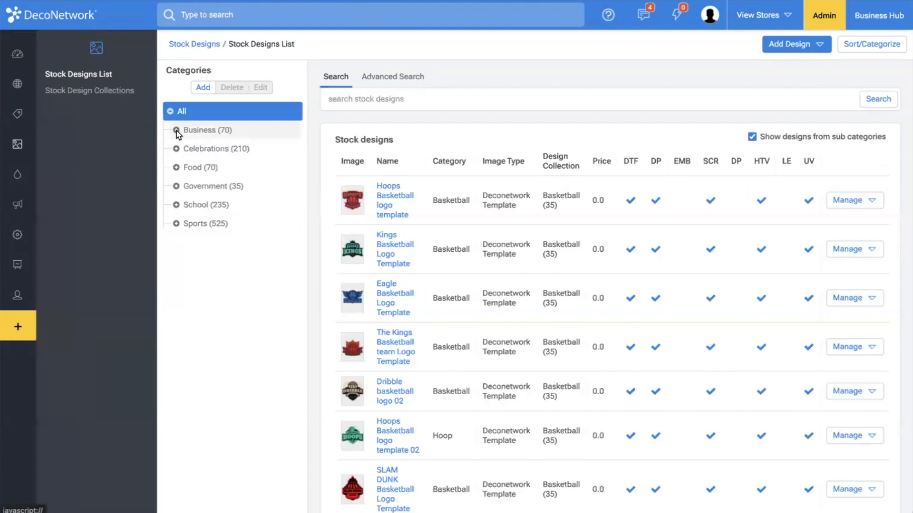
left_click(71, 93)
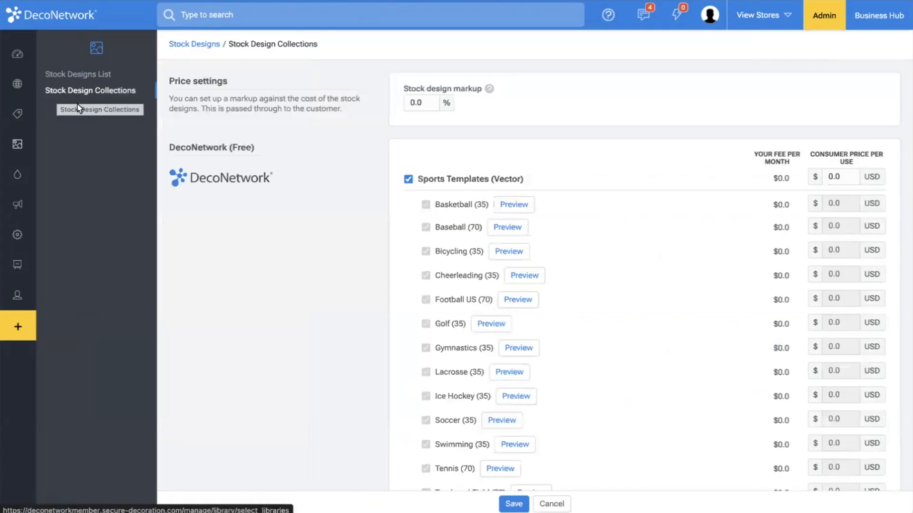
Examine the available design collections, their providers, included template packs, monthly or per-use fees and consumer prices.
scroll(289, 329, "down", 15)
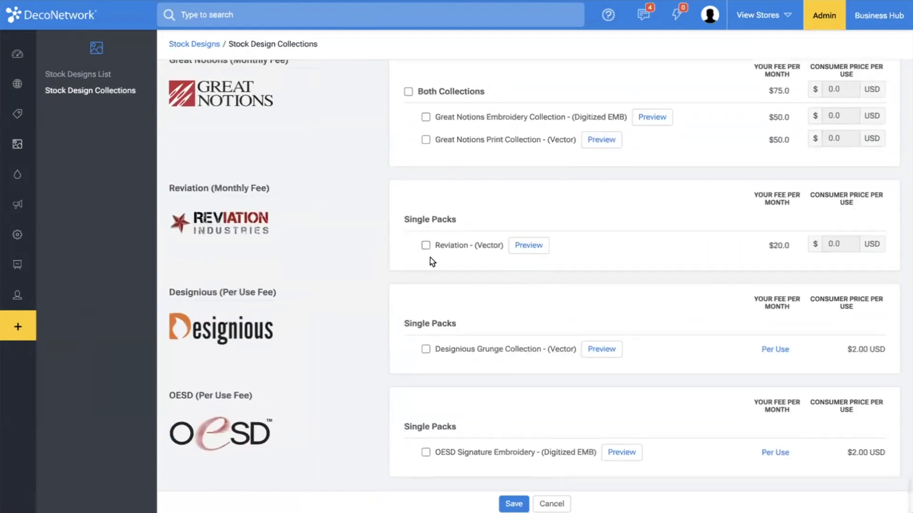
scroll(425, 325, "up", 2)
scroll(408, 403, "down", 1)
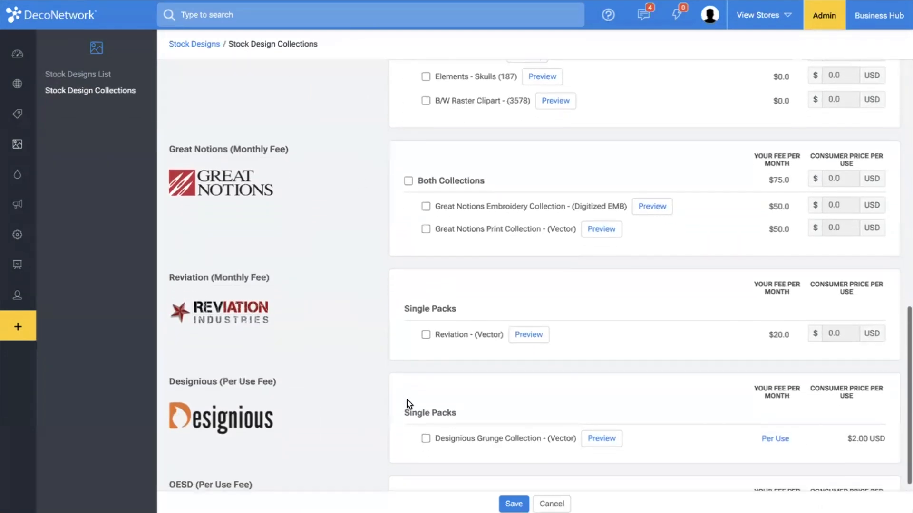
scroll(407, 400, "up", 5)
scroll(407, 401, "down", 3)
scroll(407, 401, "up", 1)
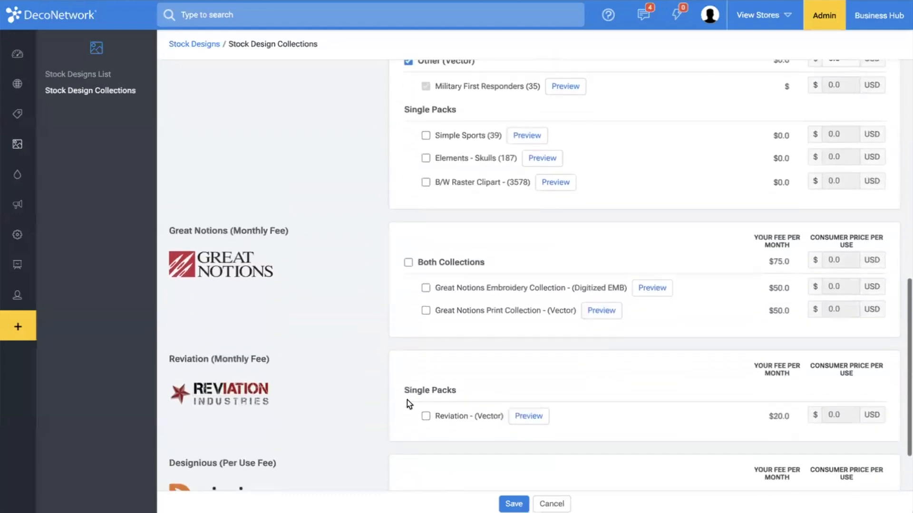
scroll(407, 400, "up", 15)
scroll(407, 400, "down", 2)
scroll(406, 401, "down", 2)
scroll(407, 400, "up", 2)
scroll(423, 287, "down", 1)
scroll(423, 287, "down", 6)
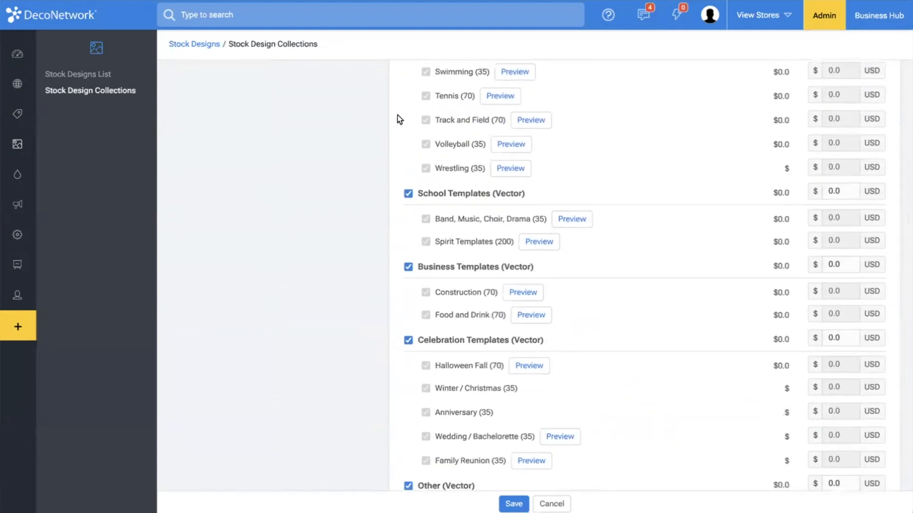
scroll(398, 115, "up", 7)
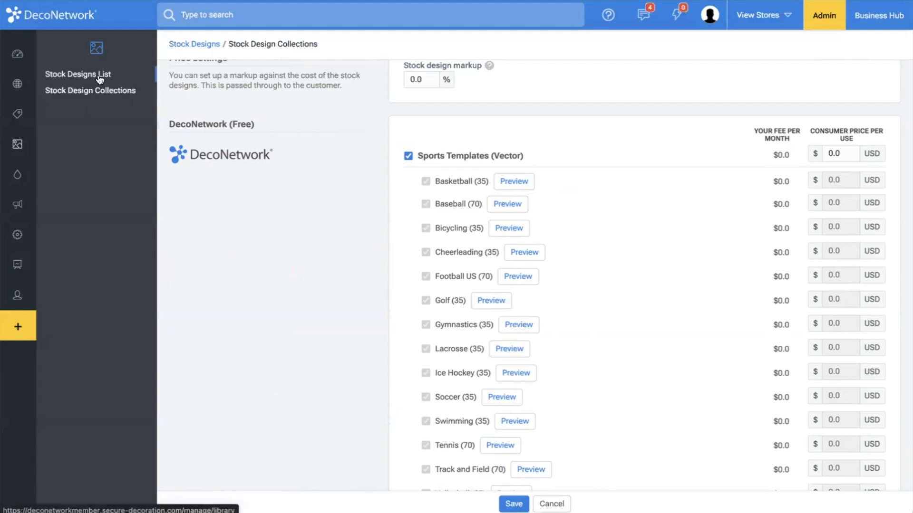
Open the single-design upload form from the Stock Designs List and review its General, Processes and Meta Information sections.
left_click(78, 74)
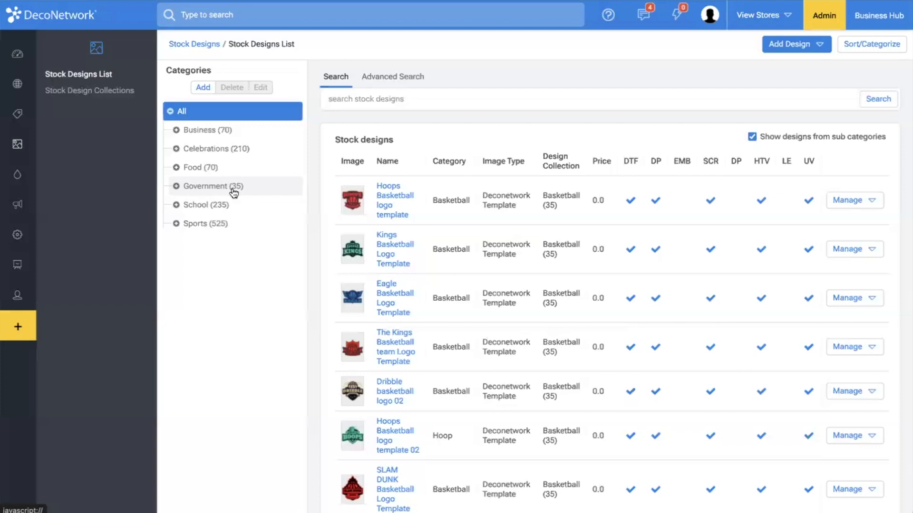
left_click(815, 44)
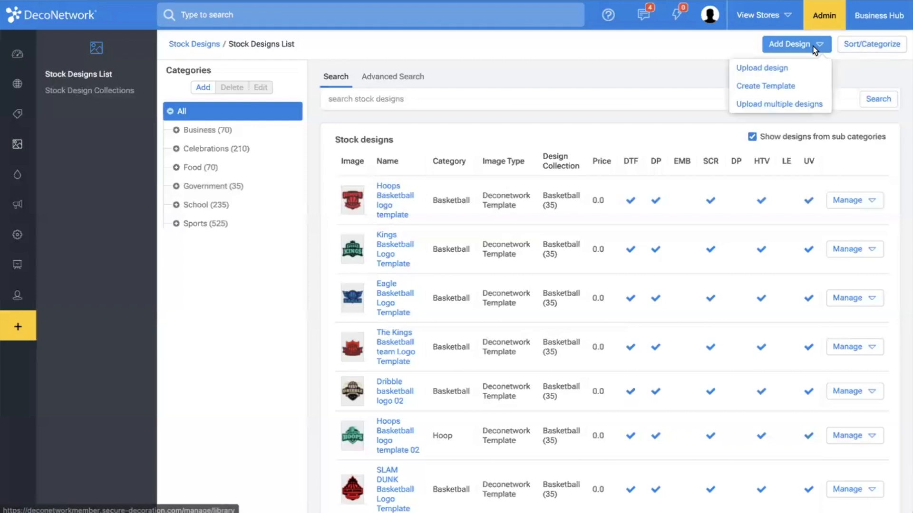
left_click(789, 71)
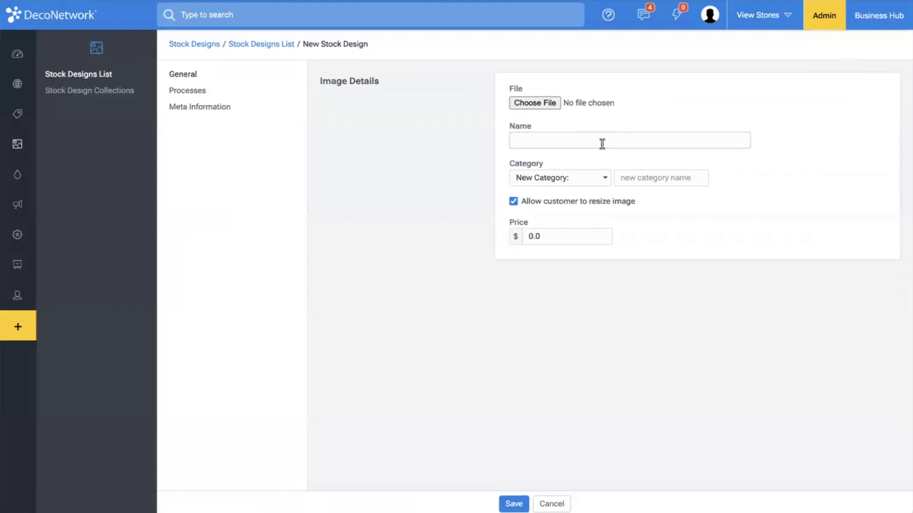
left_click(201, 91)
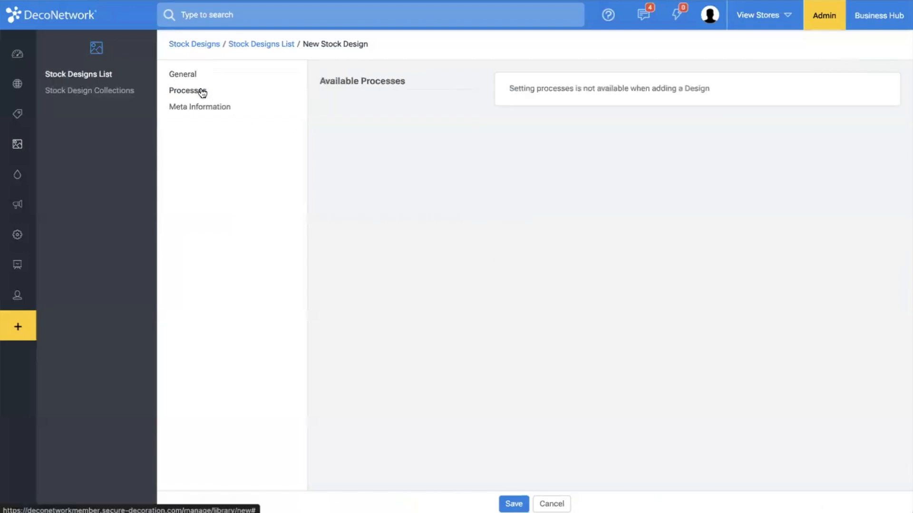
left_click(194, 110)
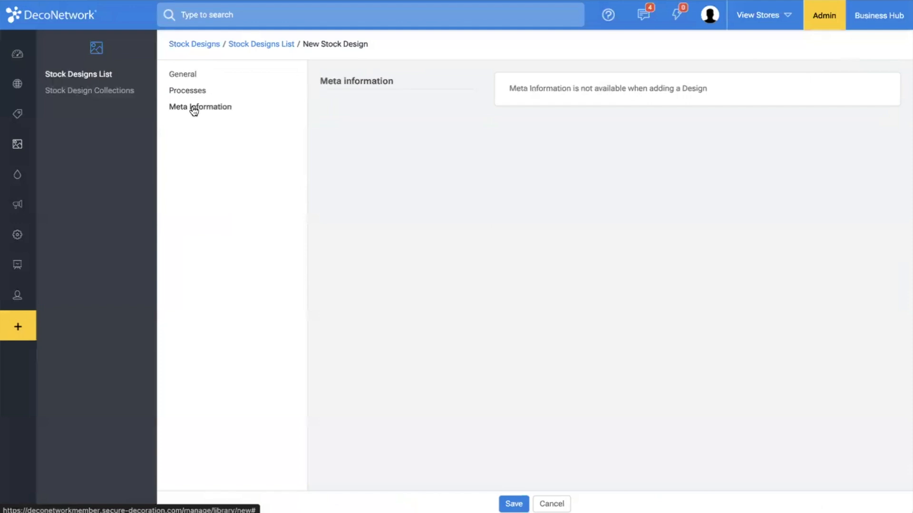
left_click(192, 77)
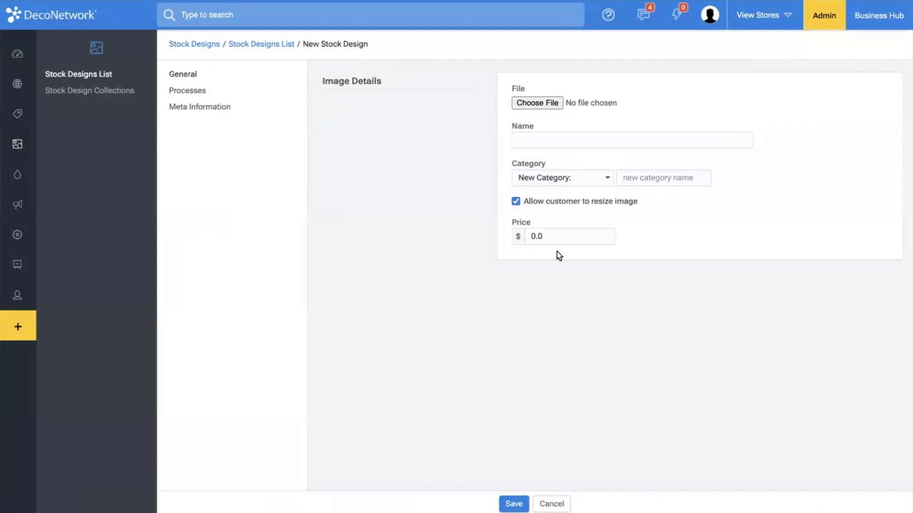
Open the batch upload form for multiple designs and allow customers to select colors.
left_click(95, 75)
left_click(825, 48)
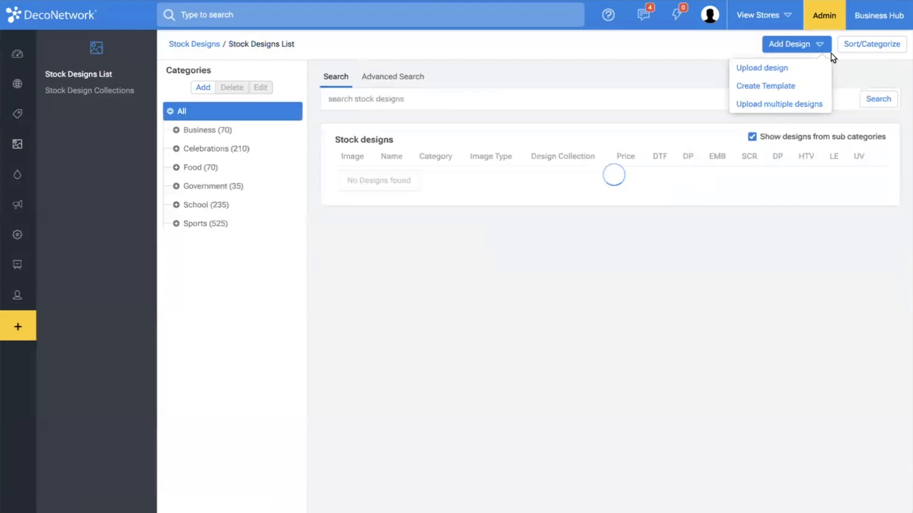
left_click(787, 105)
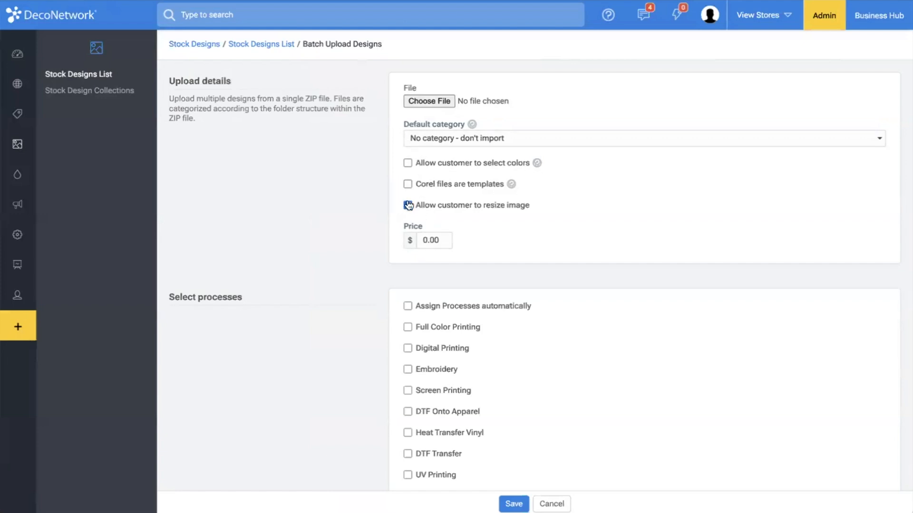
left_click(407, 164)
scroll(455, 213, "down", 1)
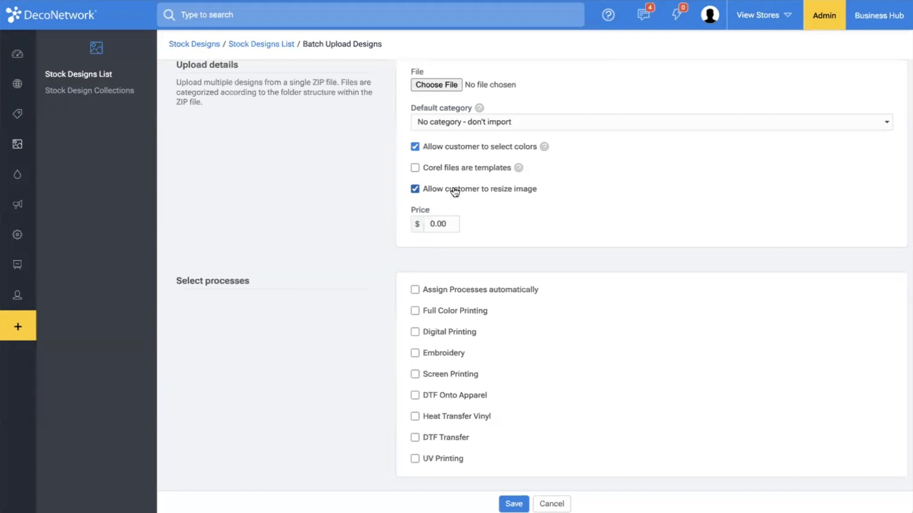
Start a new blank design template from the Stock Designs List.
left_click(126, 93)
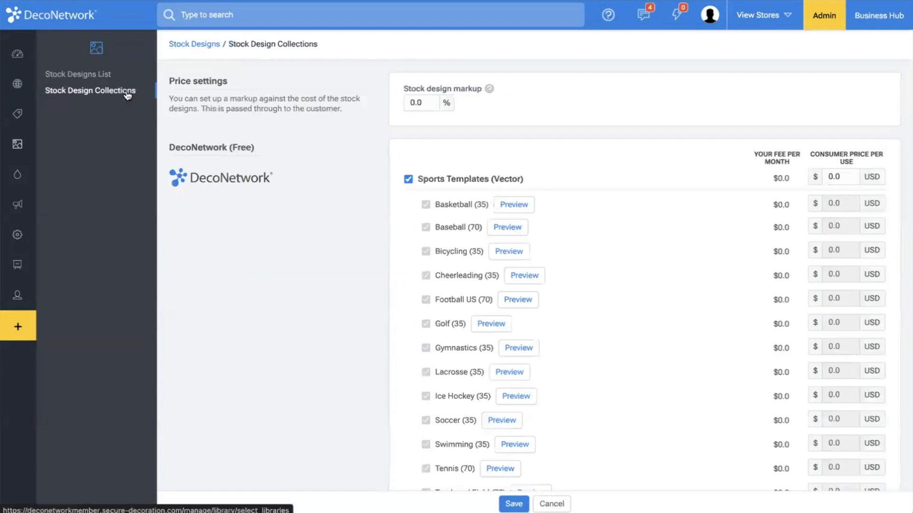
left_click(85, 75)
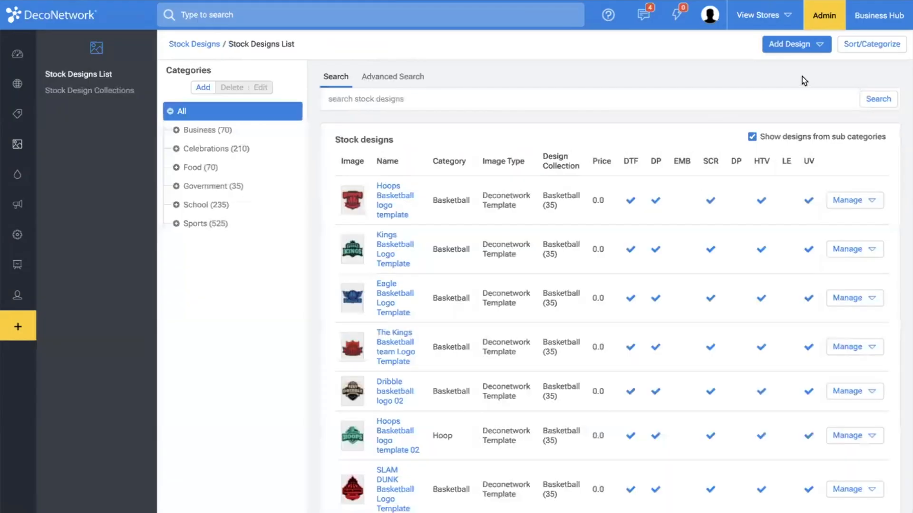
left_click(798, 47)
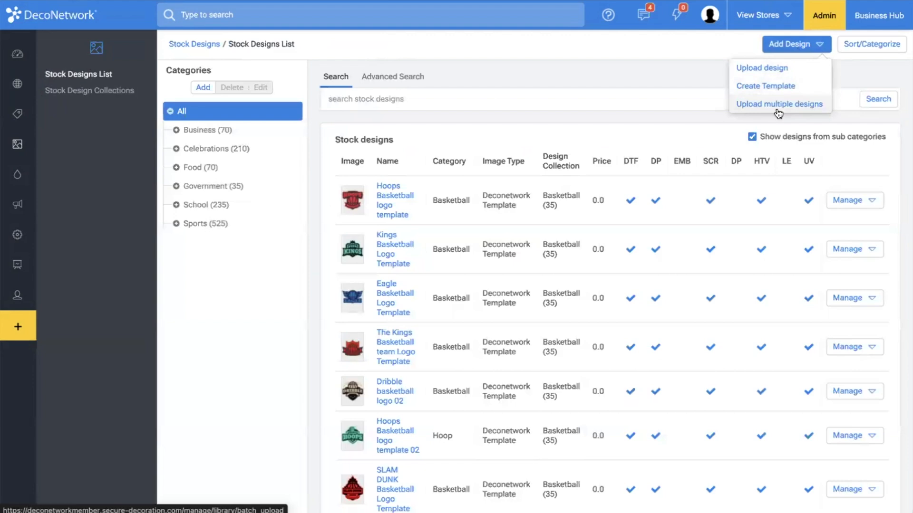
left_click(761, 86)
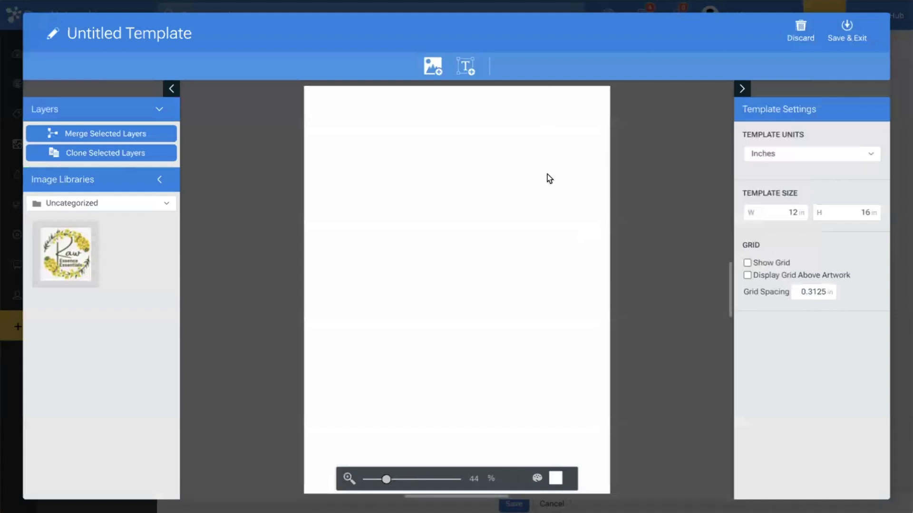
Browse for an image file to add to the template, cancel the upload and discard the untitled template.
left_click(433, 67)
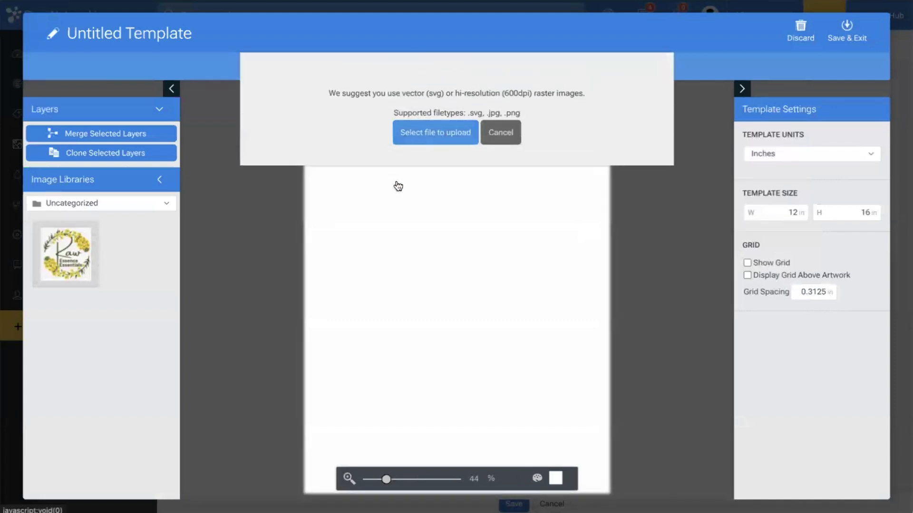
left_click(506, 138)
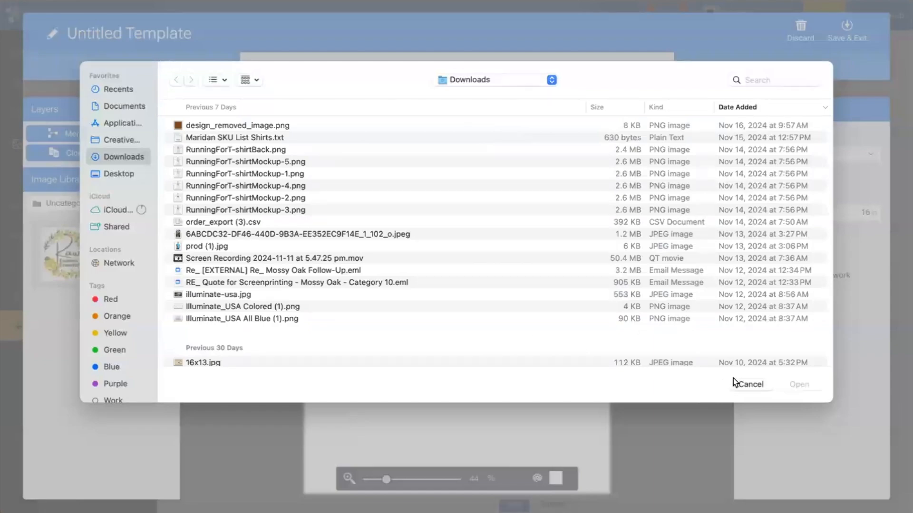
left_click(758, 385)
left_click(501, 133)
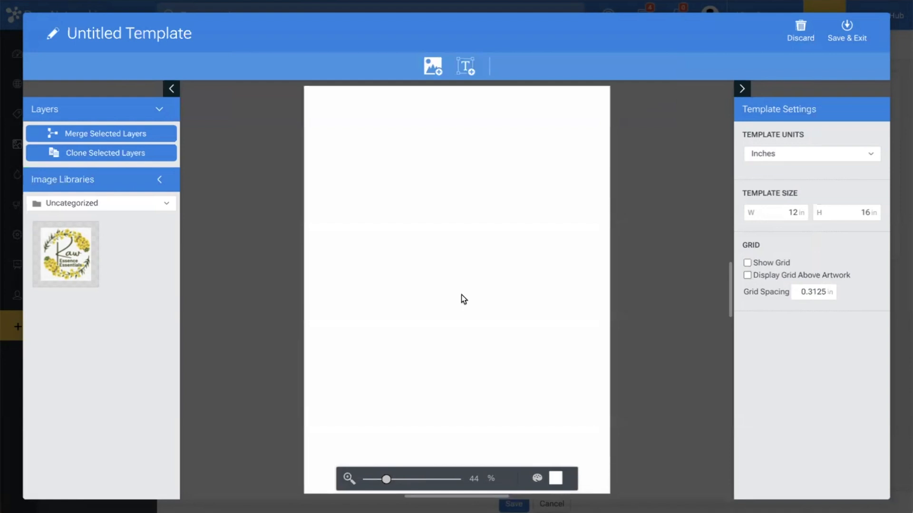
left_click(801, 29)
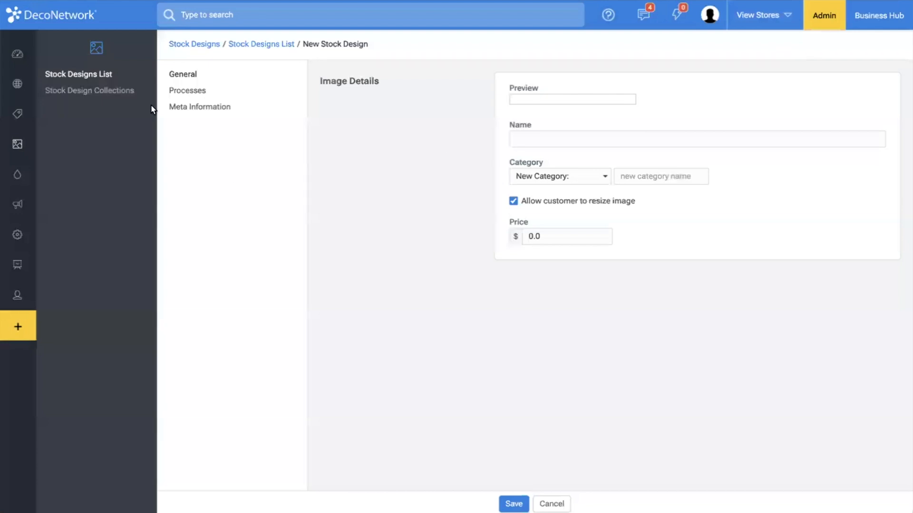
Return to the Stock Designs List and view the subcategories of the Sports category.
left_click(83, 76)
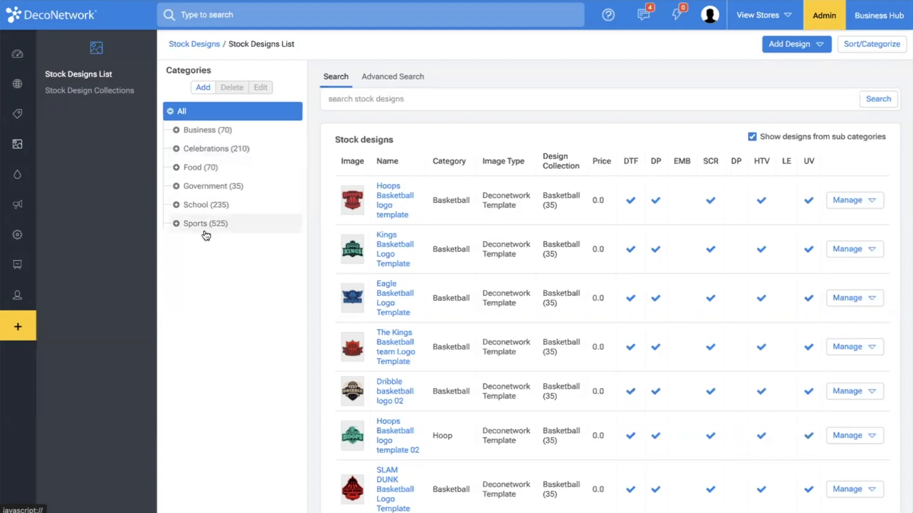
left_click(176, 224)
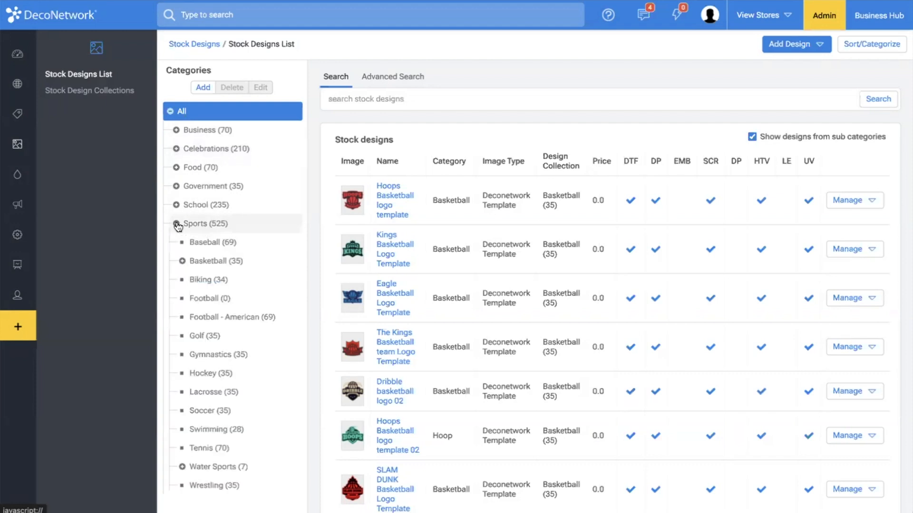
left_click(177, 226)
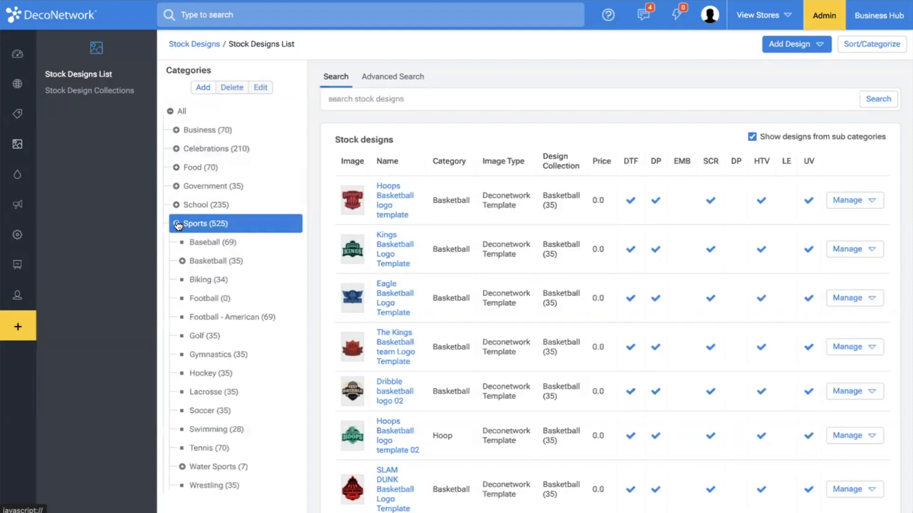
left_click(177, 225)
Switch to the Pamela Cassidy Designs storefront and open its Designs page from the home page.
mouse_move(20, 124)
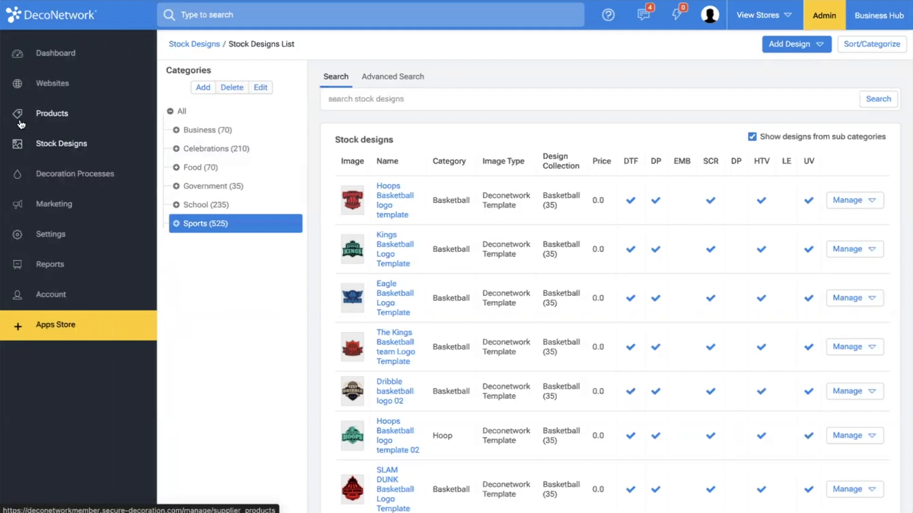
left_click(47, 85)
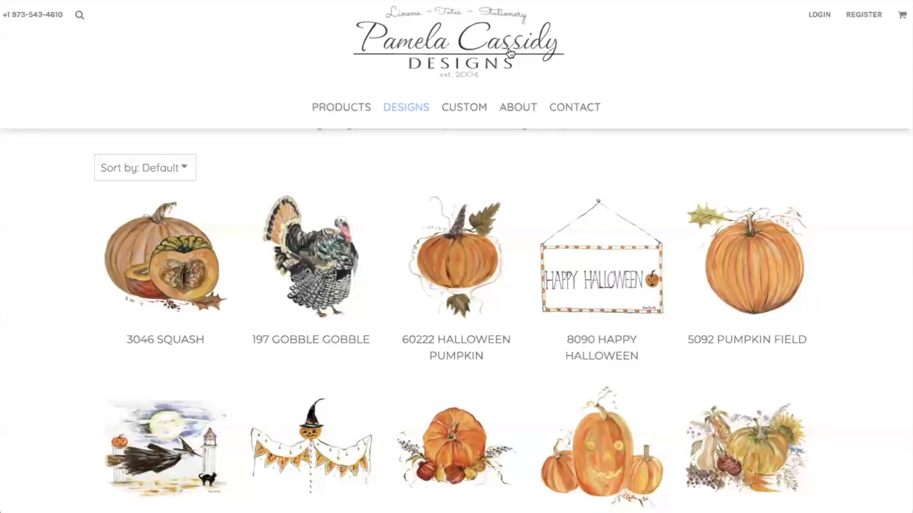
left_click(463, 56)
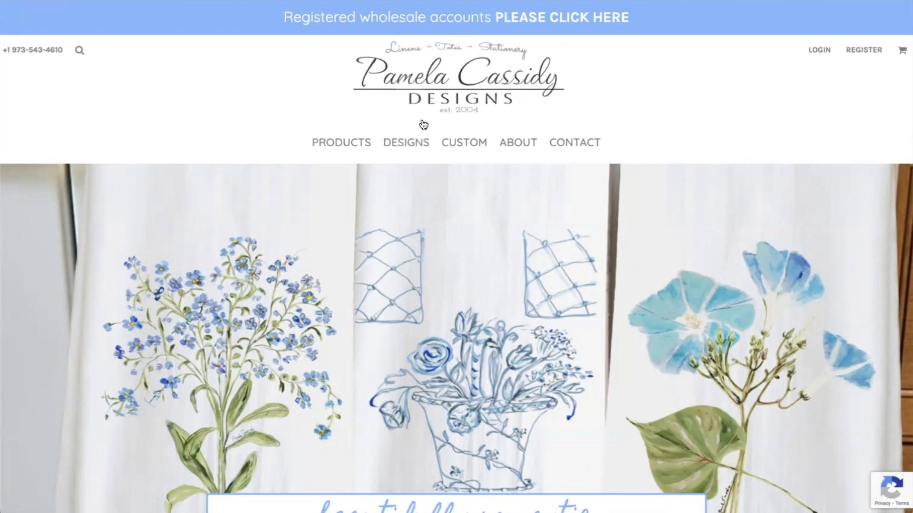
scroll(424, 124, "down", 1)
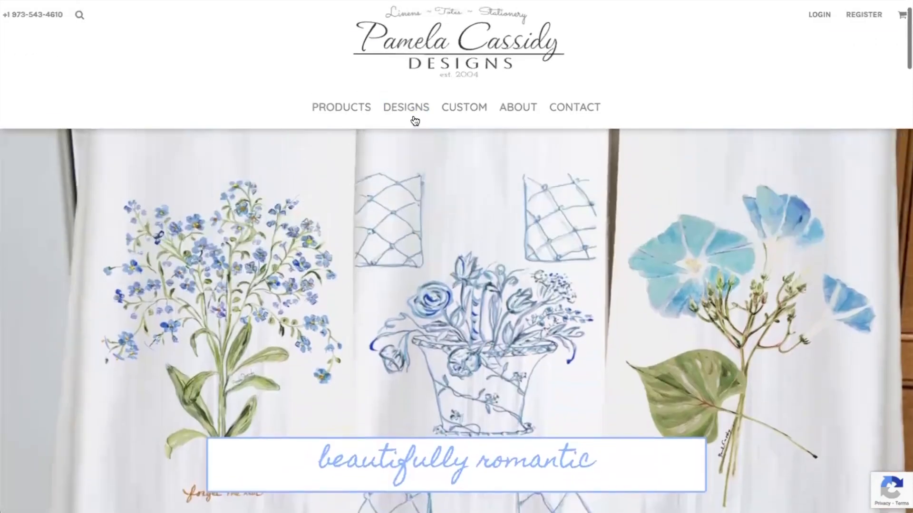
left_click(411, 116)
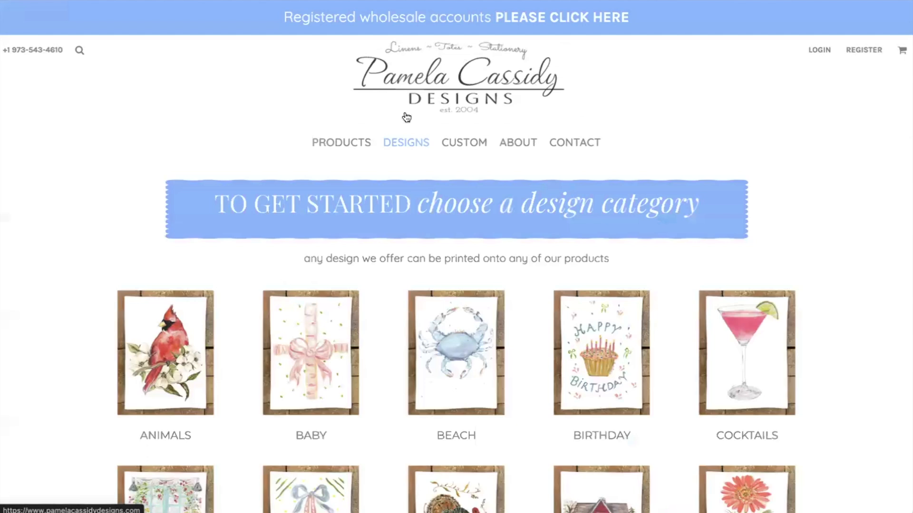
Look through the storefront's design categories and open the Birthday designs.
scroll(423, 195, "down", 4)
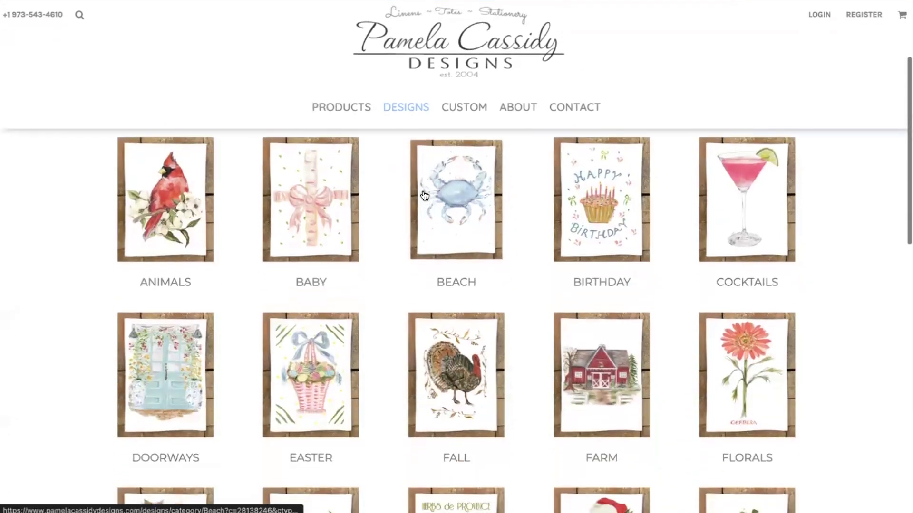
scroll(551, 328, "up", 1)
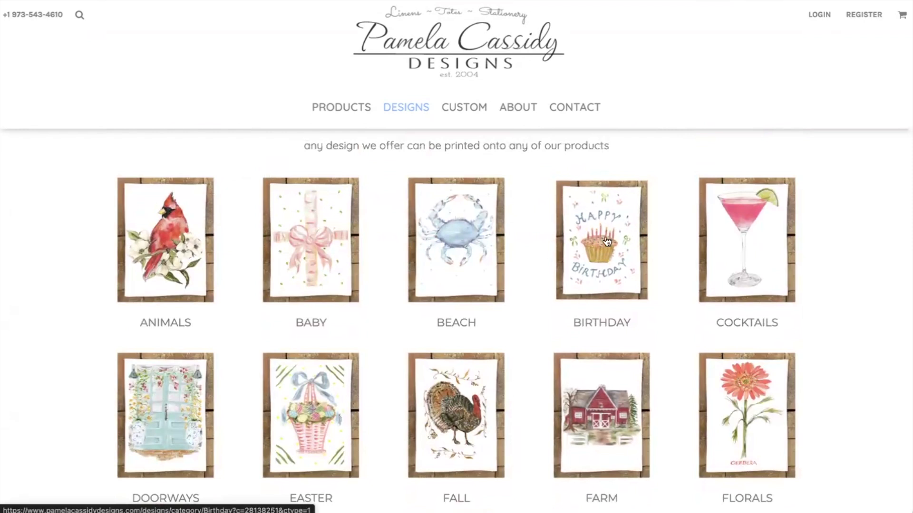
left_click(605, 257)
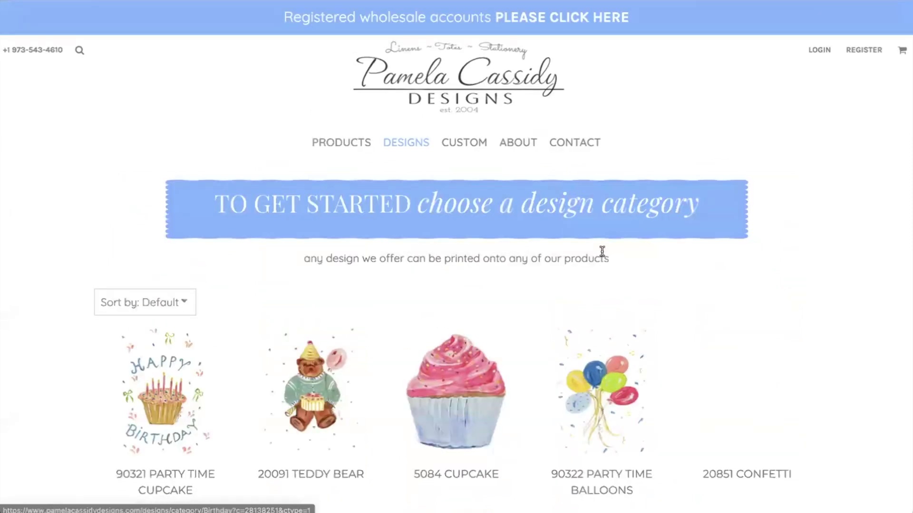
Look through the Birthday designs, open 20091 Teddy Bear and view the products offered with it.
scroll(604, 242, "down", 1)
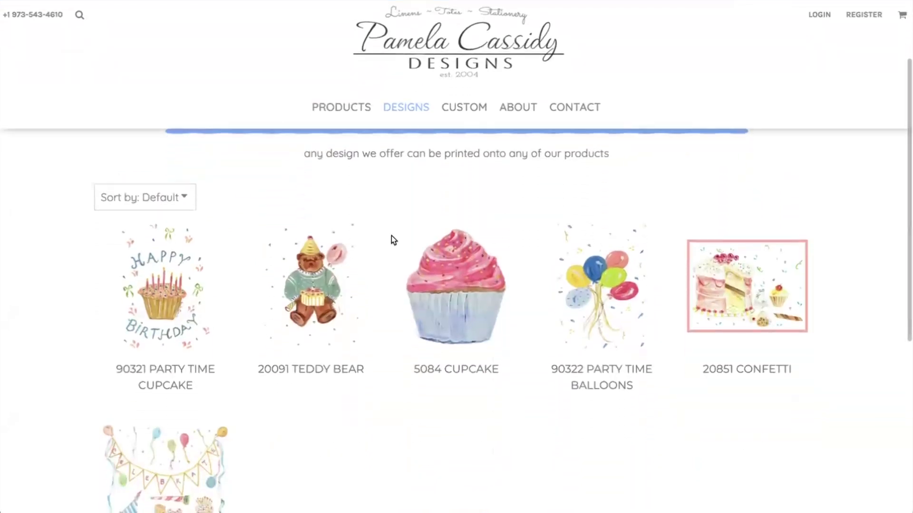
scroll(661, 263, "down", 3)
scroll(660, 263, "up", 2)
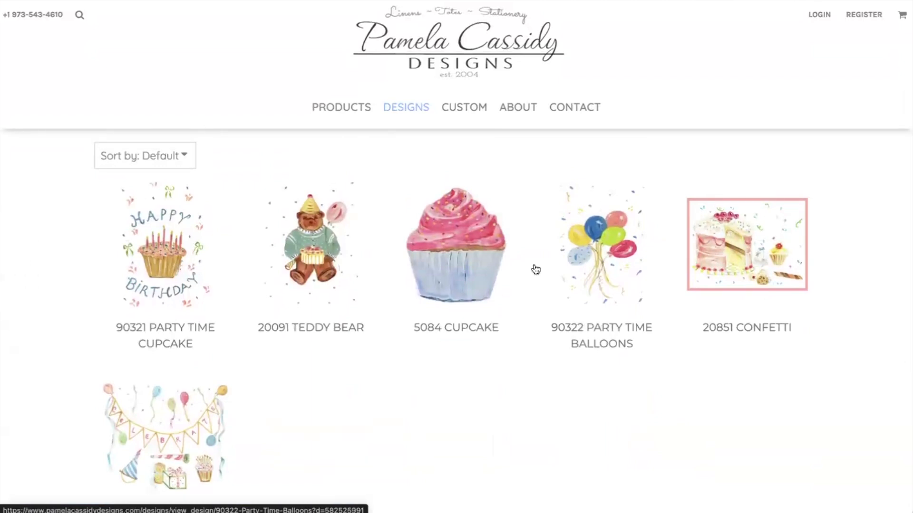
left_click(314, 255)
scroll(314, 255, "down", 2)
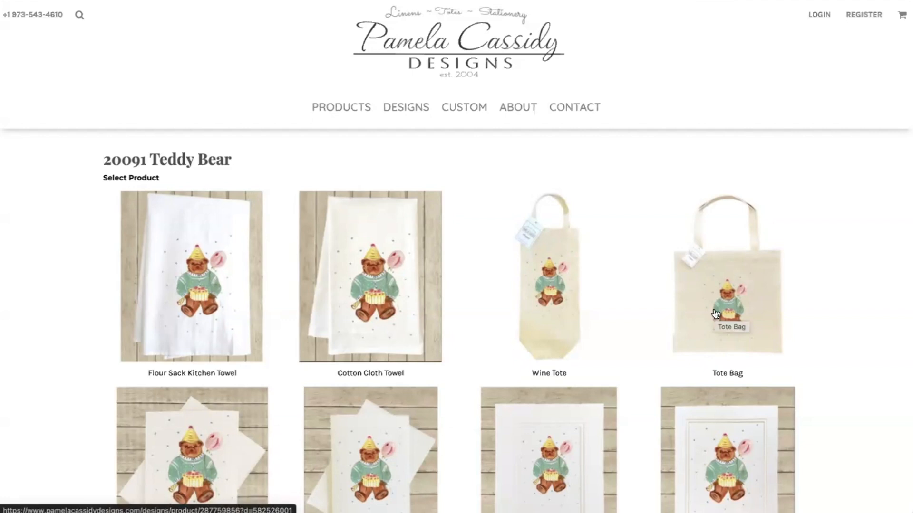
scroll(715, 314, "down", 3)
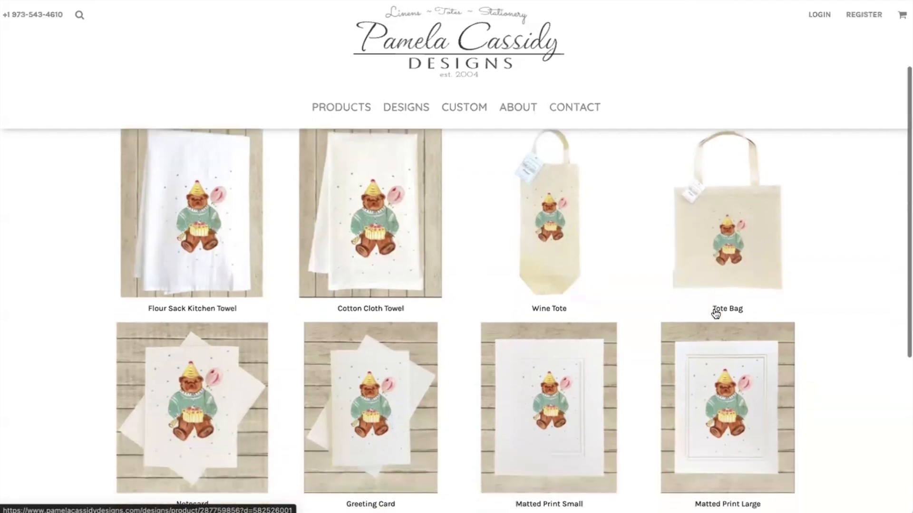
scroll(722, 304, "up", 3)
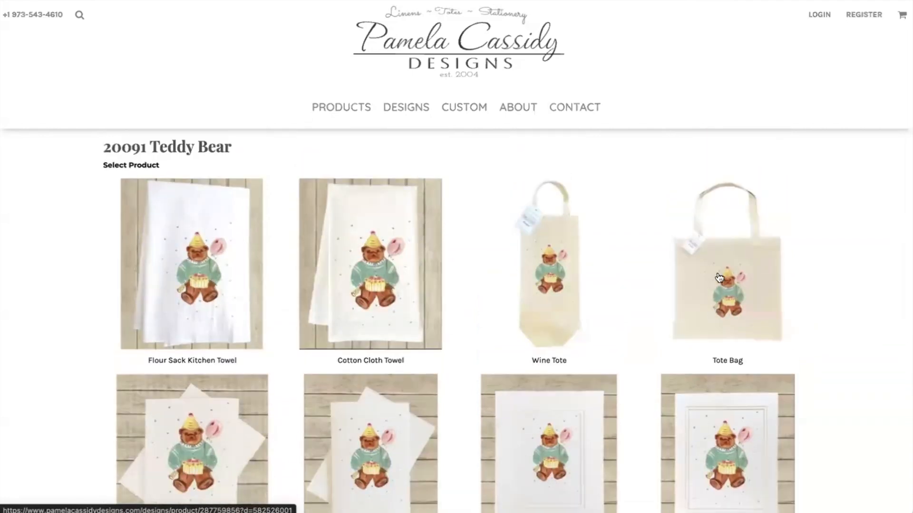
Open the Wine Tote with the 20091 Teddy Bear design and bring it into the designer for customizing.
left_click(559, 269)
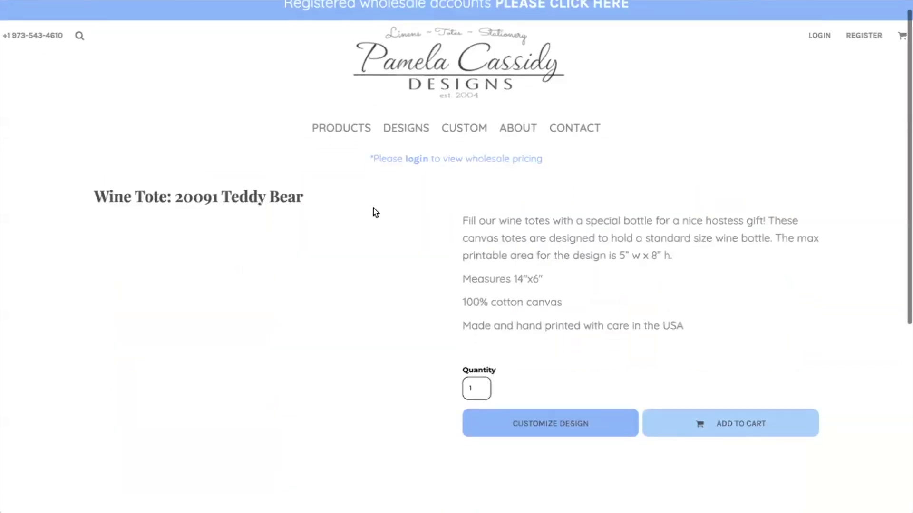
scroll(374, 209, "down", 3)
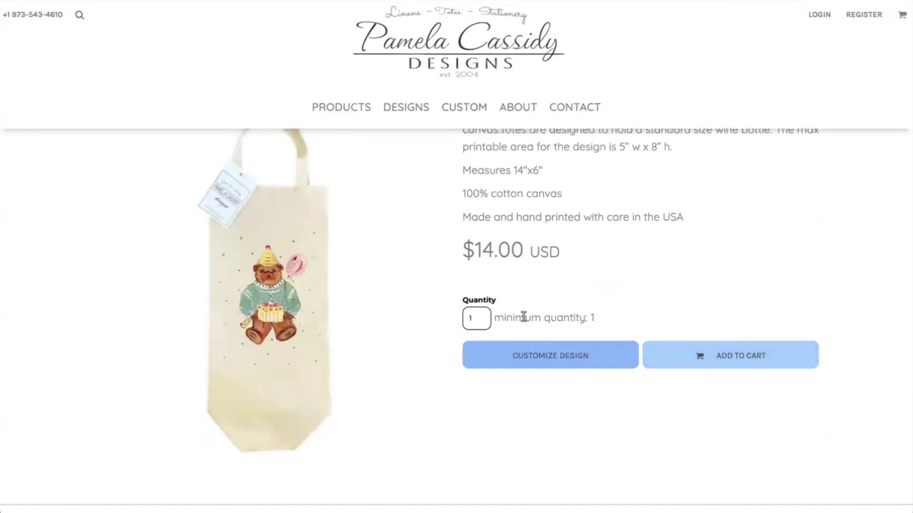
left_click(533, 354)
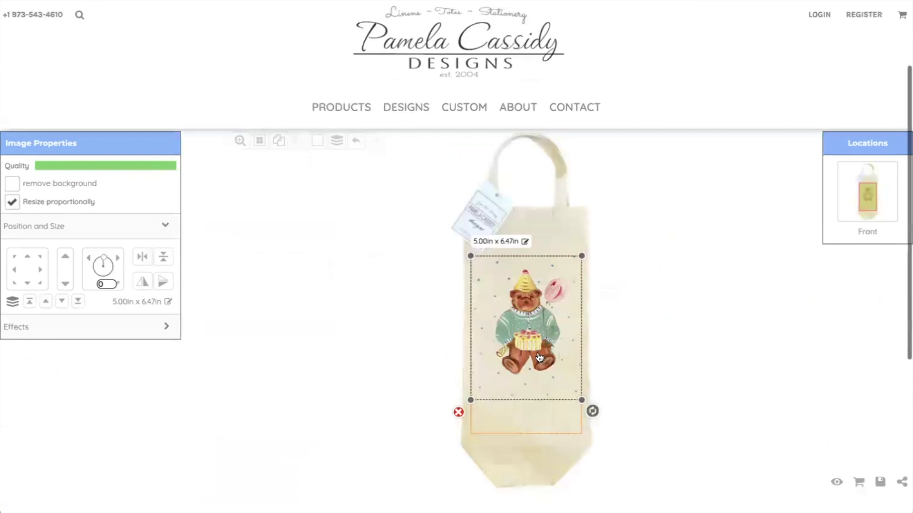
Shrink the teddy bear to about 2.14 x 2.77 in in the upper right corner of the tote's print area.
left_click_drag(470, 400, 542, 319)
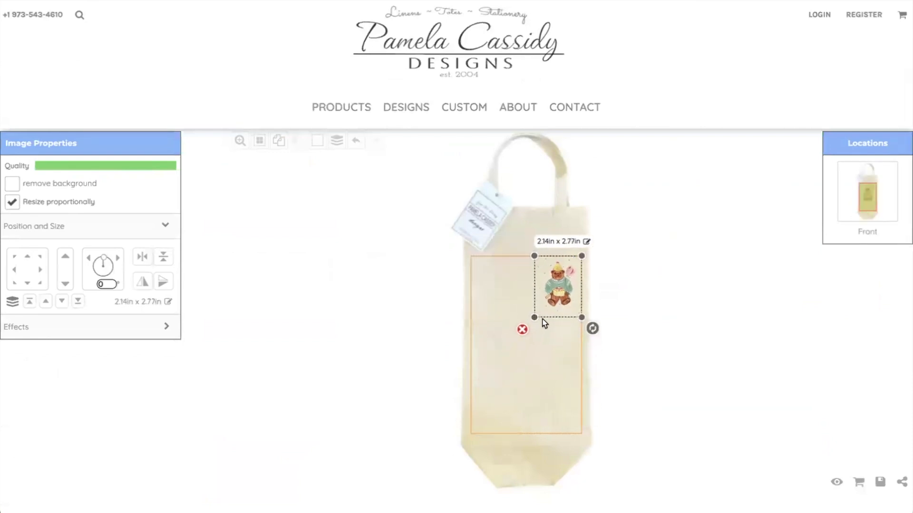
left_click(597, 365)
scroll(597, 364, "up", 2)
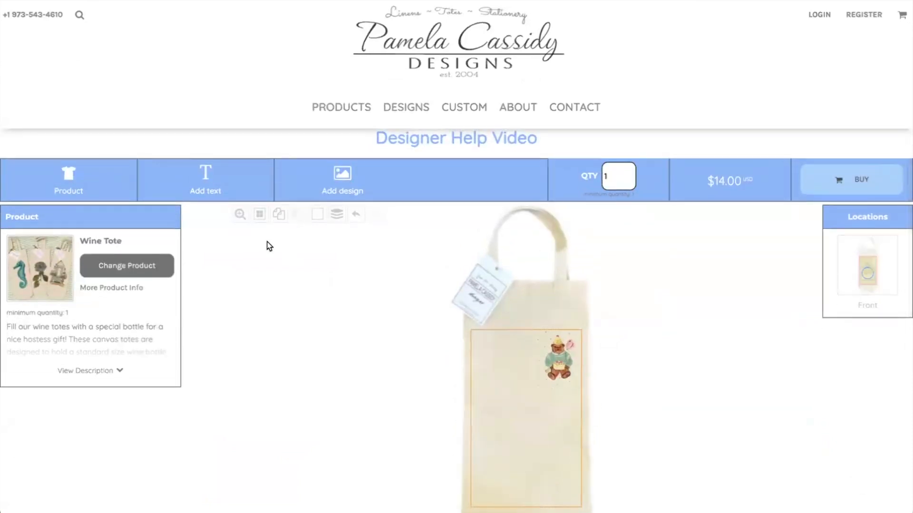
Start adding another design to the tote and browse the Stock Design categories.
left_click(349, 179)
left_click(394, 259)
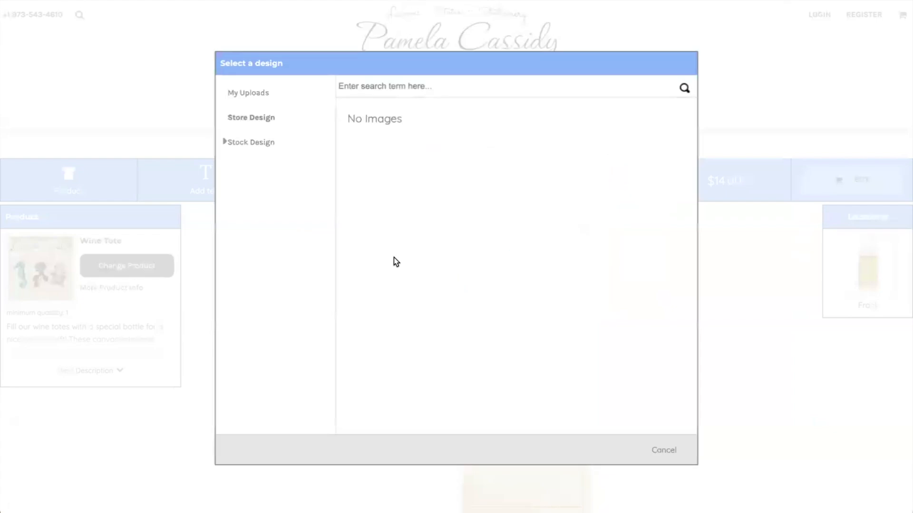
left_click(244, 145)
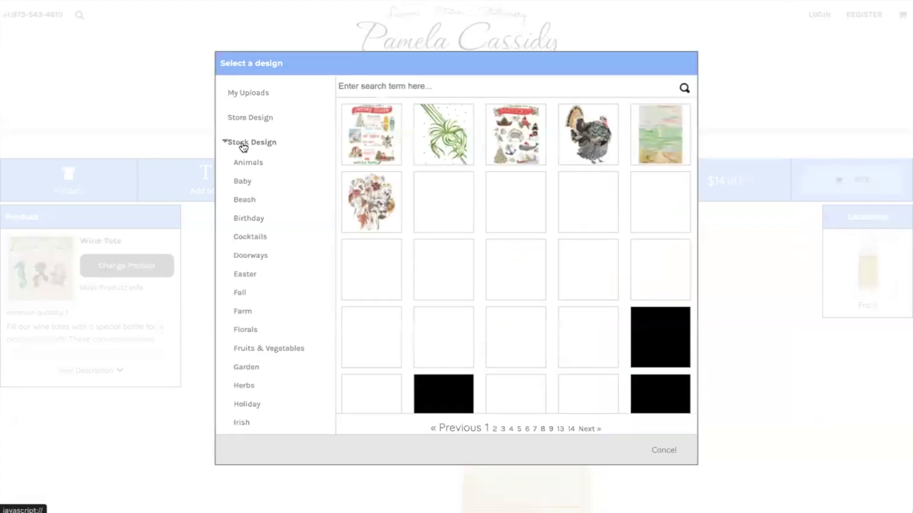
scroll(244, 237, "down", 3)
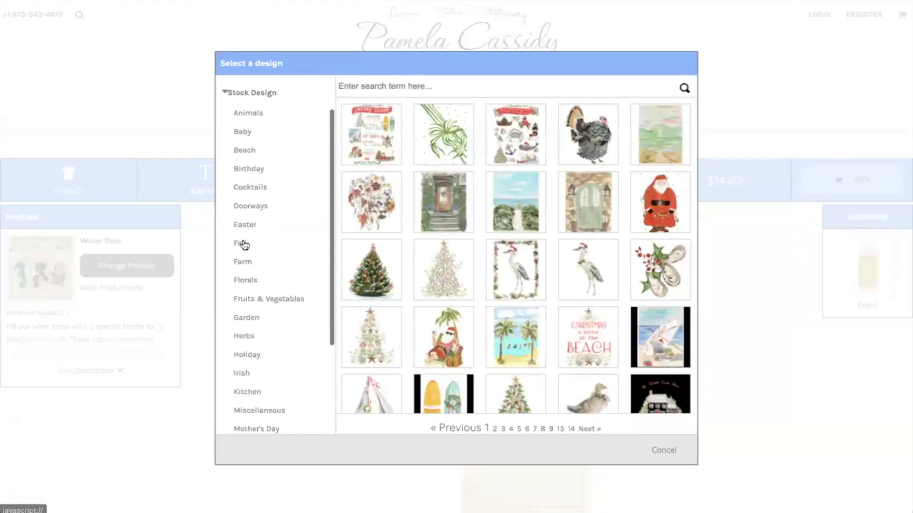
scroll(248, 247, "down", 1)
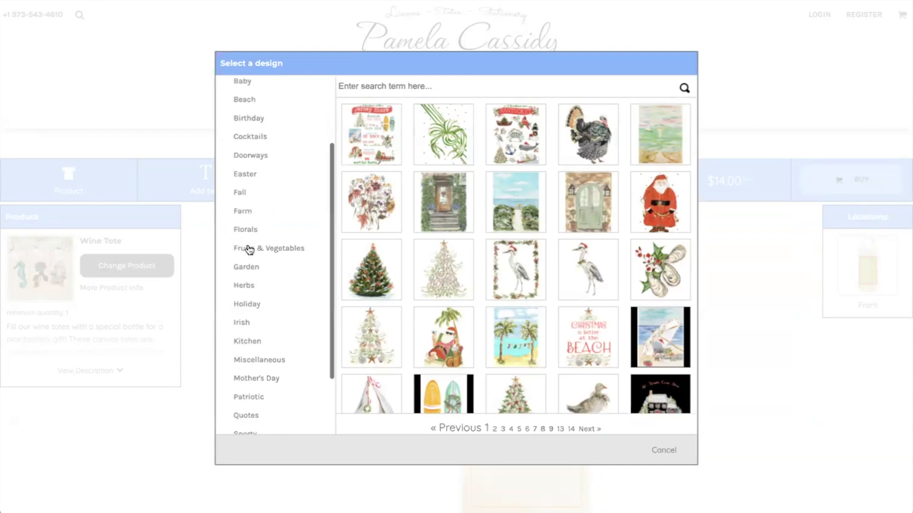
scroll(238, 149, "up", 1)
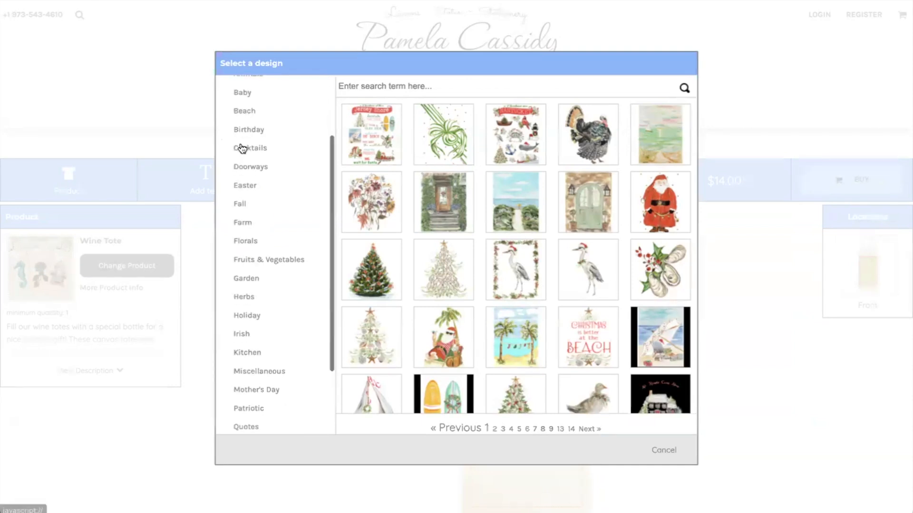
Add the 5084 Cupcake design from the Birthday category at about 1.92 x 2.16 in, left of the teddy bear.
left_click(240, 130)
left_click(568, 159)
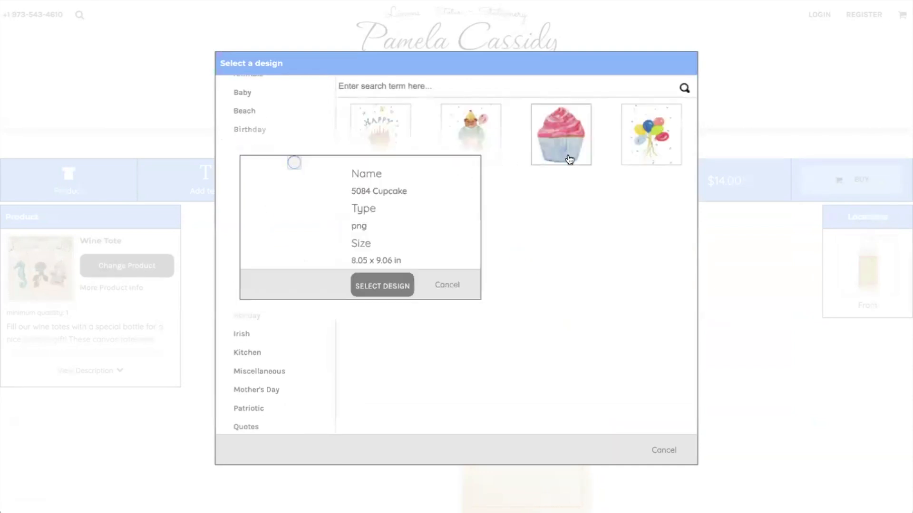
left_click(402, 288)
left_click_drag(582, 328, 509, 361)
Leave the designer without saving and go back to the storefront's design category page.
scroll(510, 361, "left", 5)
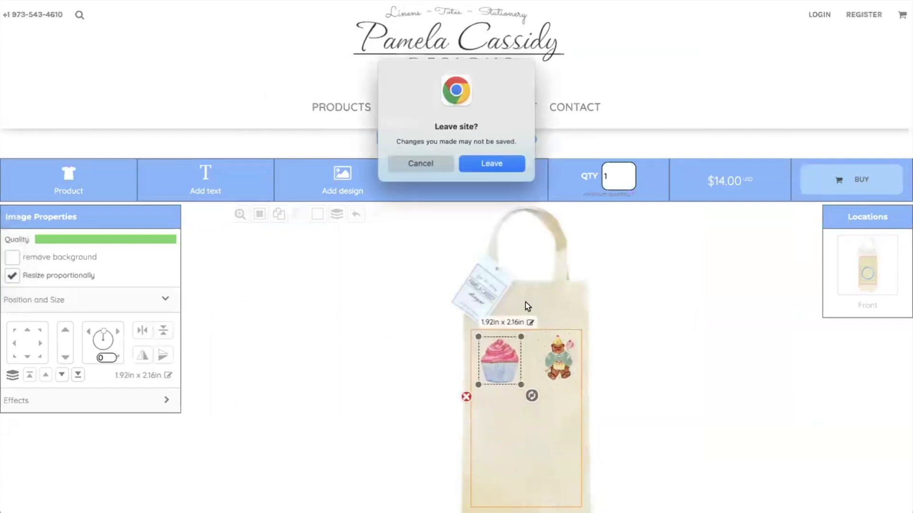
left_click(491, 163)
scroll(381, 324, "left", 5)
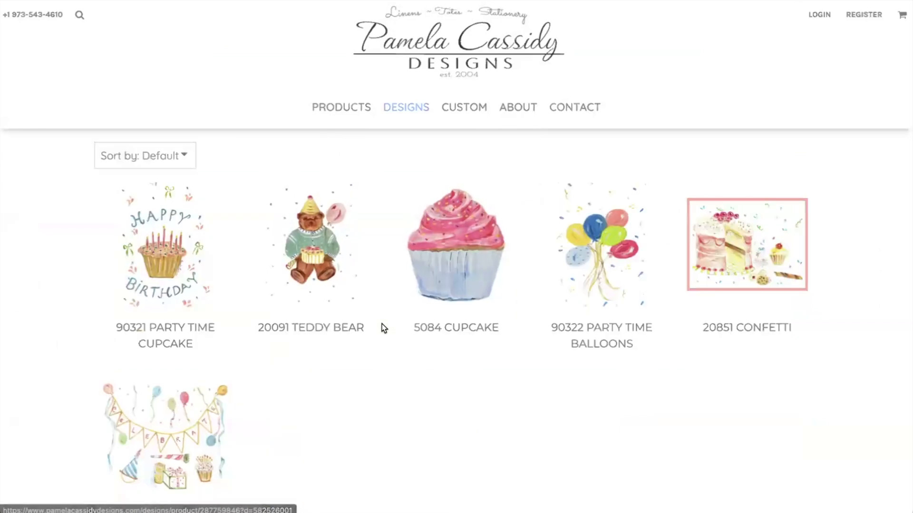
scroll(381, 323, "left", 5)
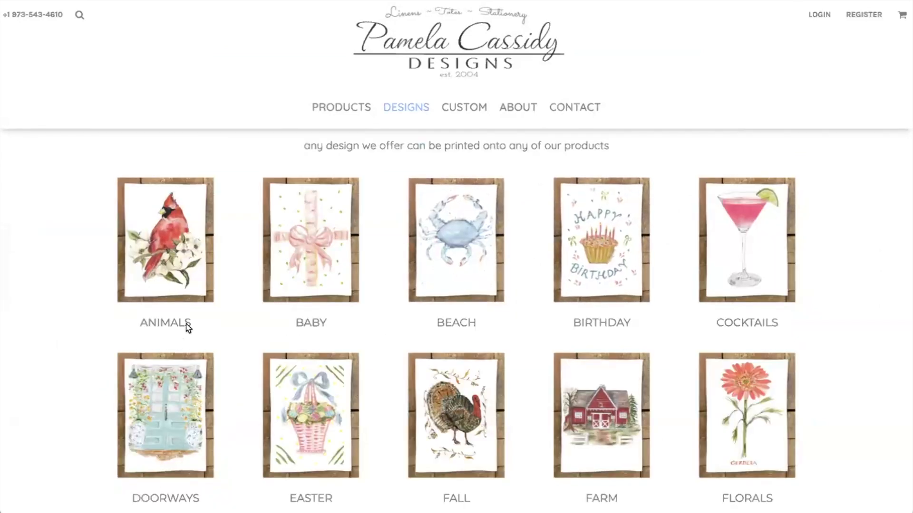
Go forward again to the 20091 Teddy Bear product selection and switch to the DecoNetwork website list.
scroll(455, 349, "right", 3)
scroll(455, 349, "right", 3)
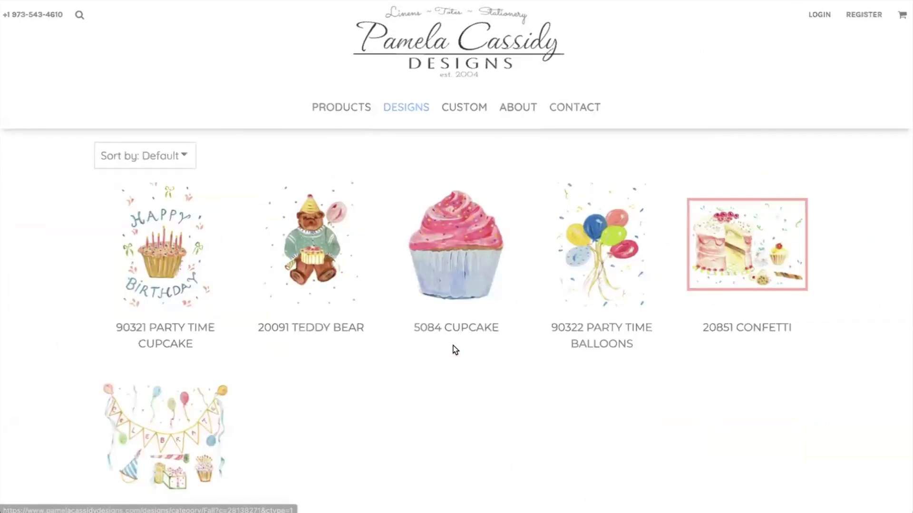
scroll(452, 346, "right", 3)
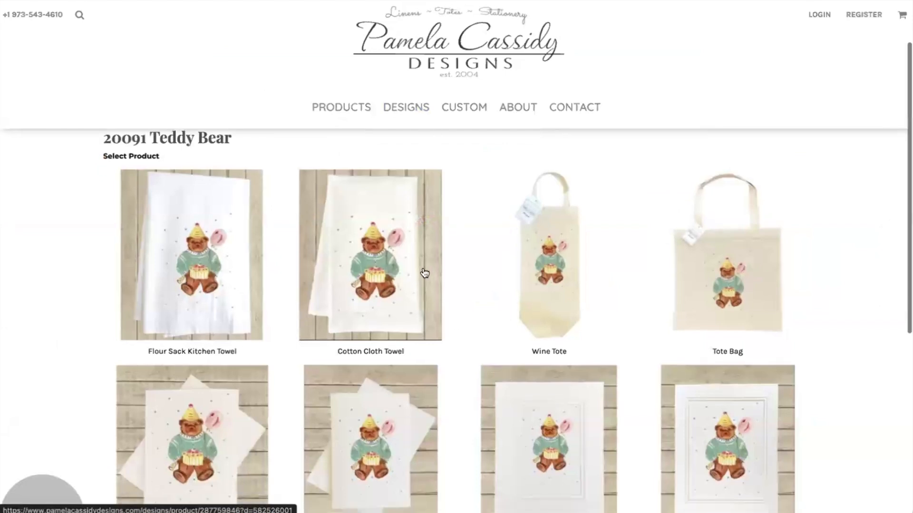
left_click(425, 270)
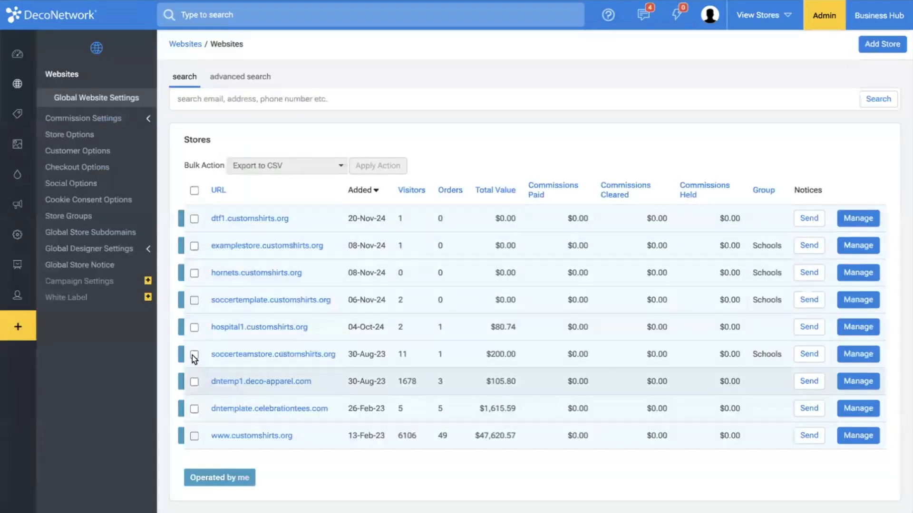
left_click(235, 440)
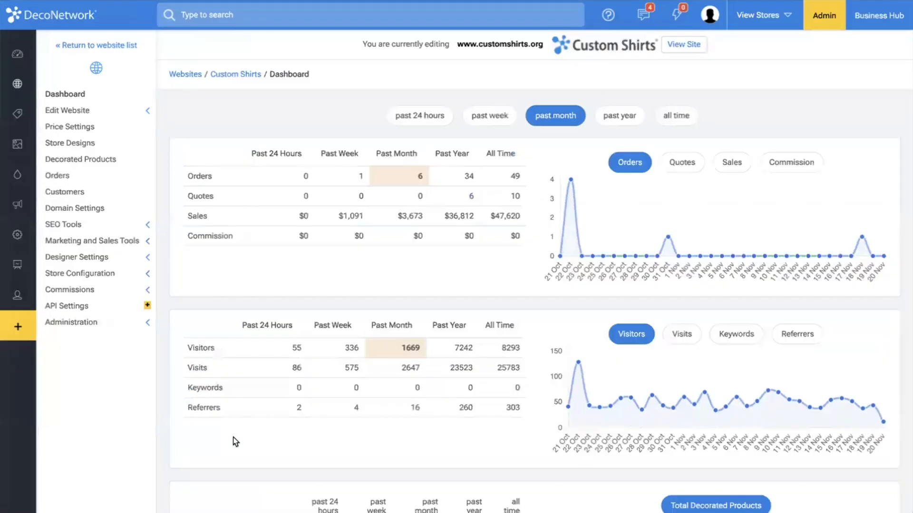
right_click(101, 109)
left_click(408, 180)
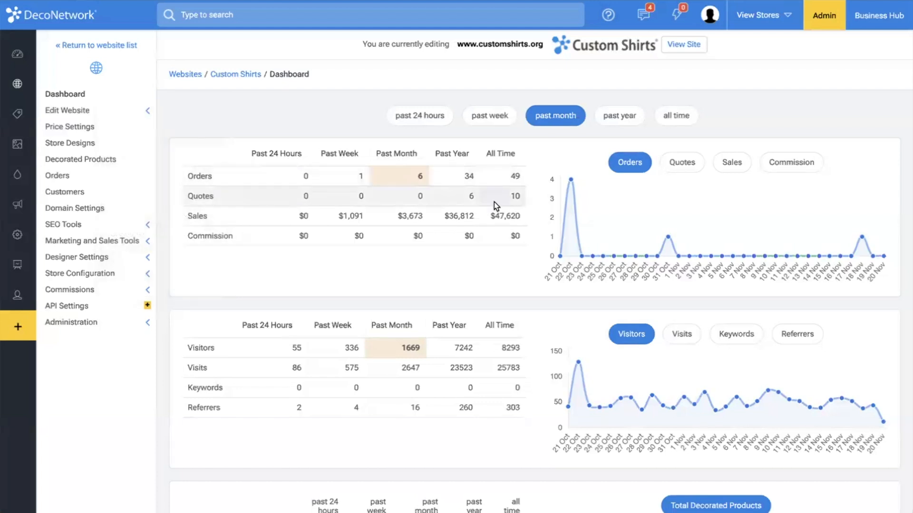
left_click(97, 45)
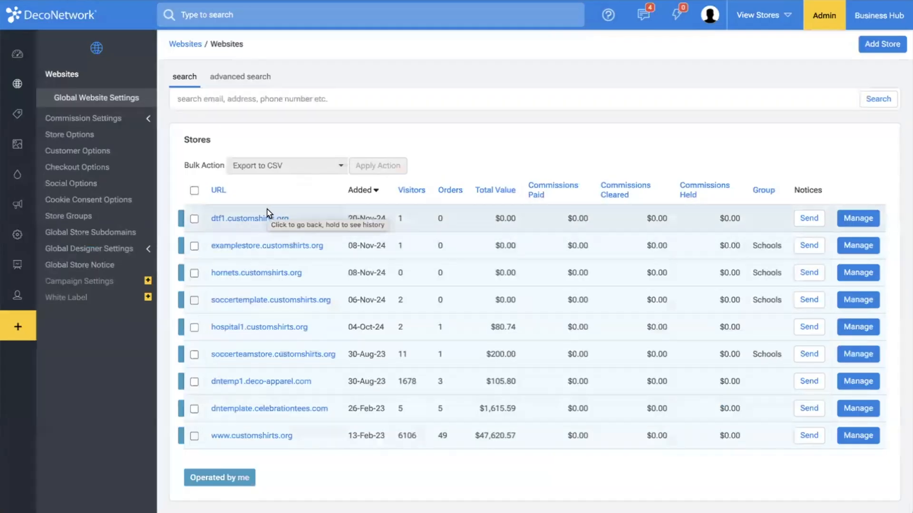
Open the examplestore.customshirts.org store and go to its Store Designs page.
left_click(260, 248)
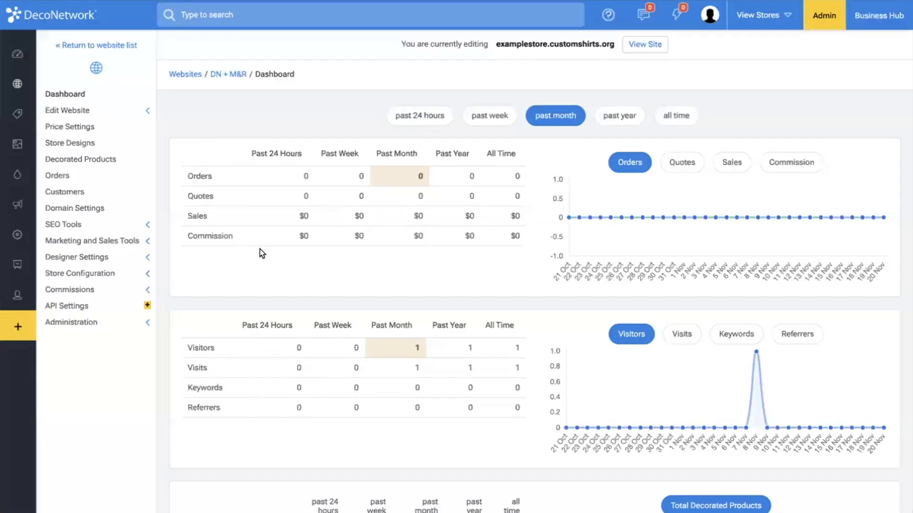
left_click(70, 141)
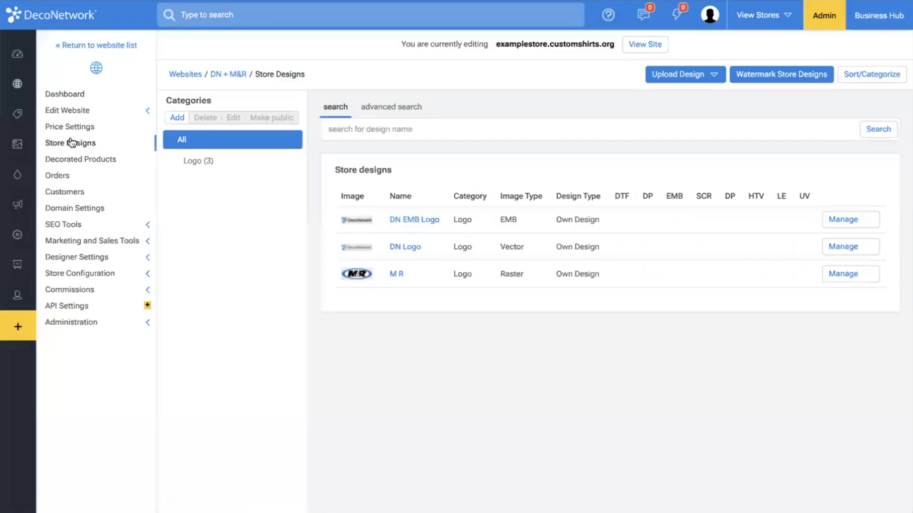
mouse_move(30, 224)
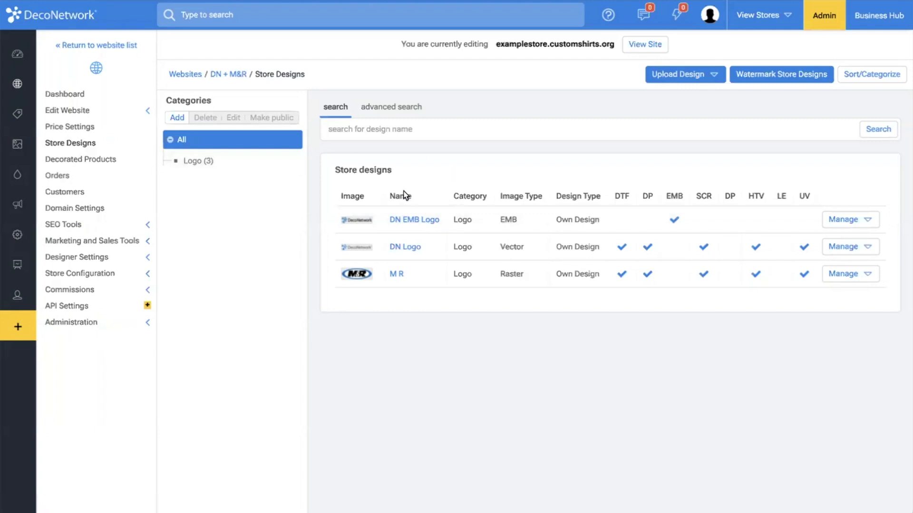
mouse_move(359, 224)
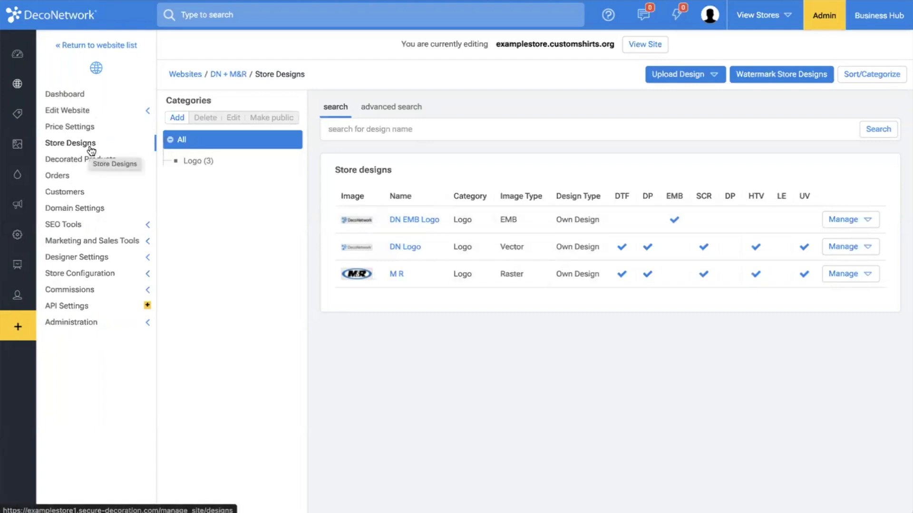
mouse_move(19, 158)
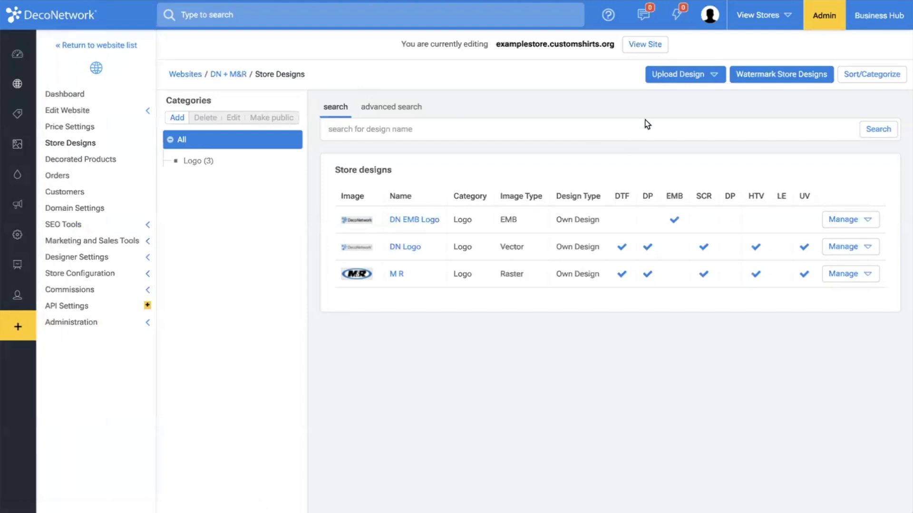
View the available ways of adding designs to the store, including Add Design, Create Template and Add Stock Designs.
left_click(700, 78)
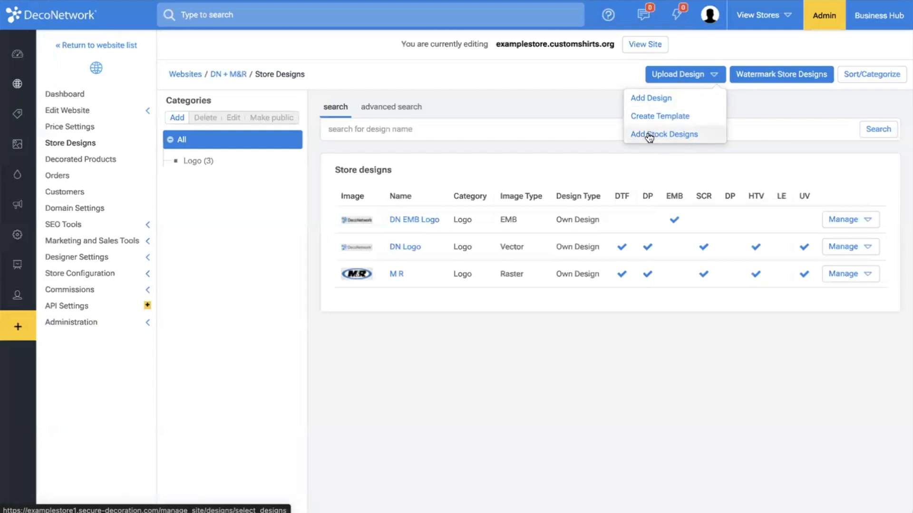
mouse_move(18, 38)
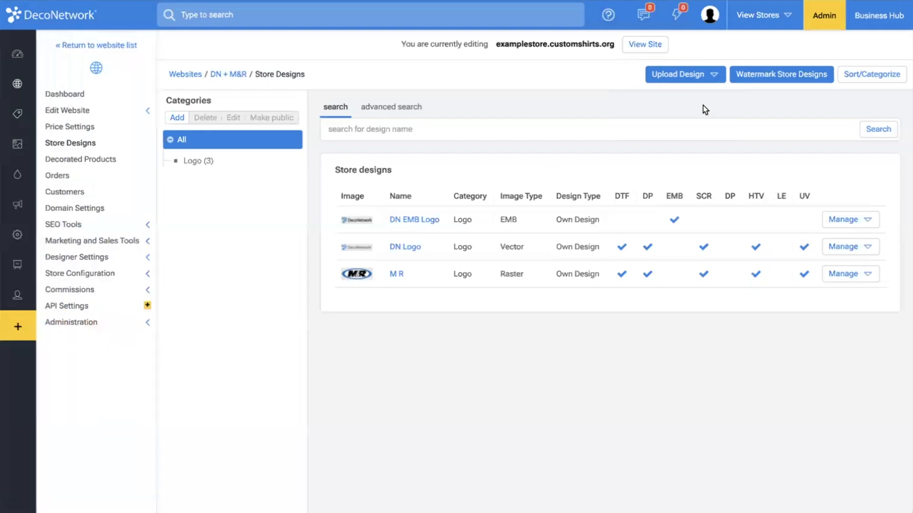
left_click(703, 75)
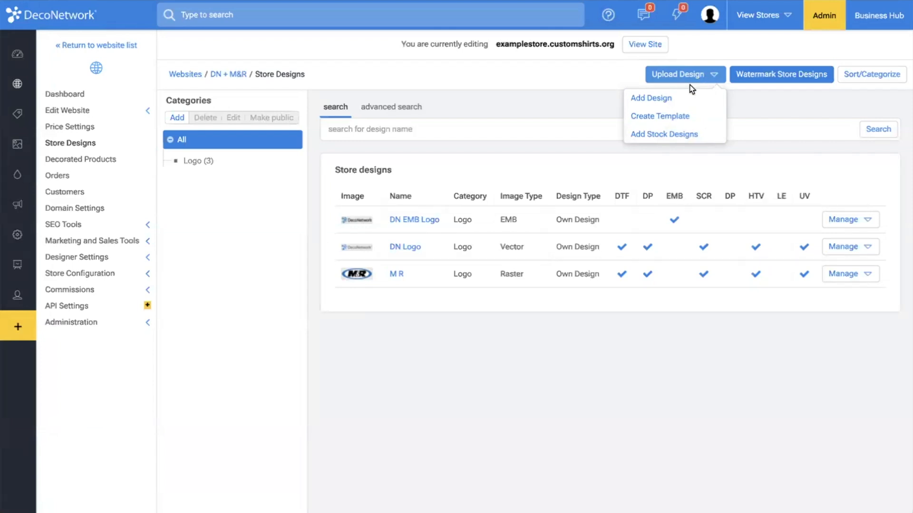
Add a design category titled Basketball to the store and select it.
left_click(179, 117)
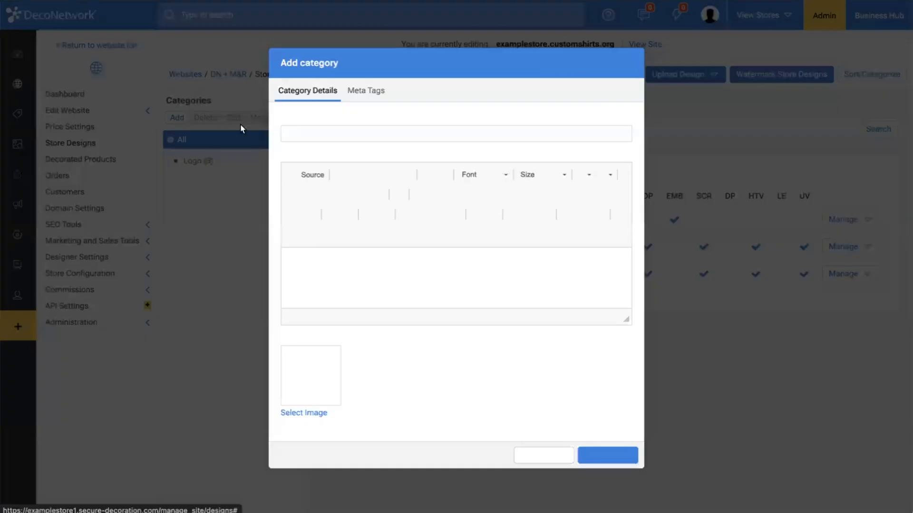
type("Basketbb")
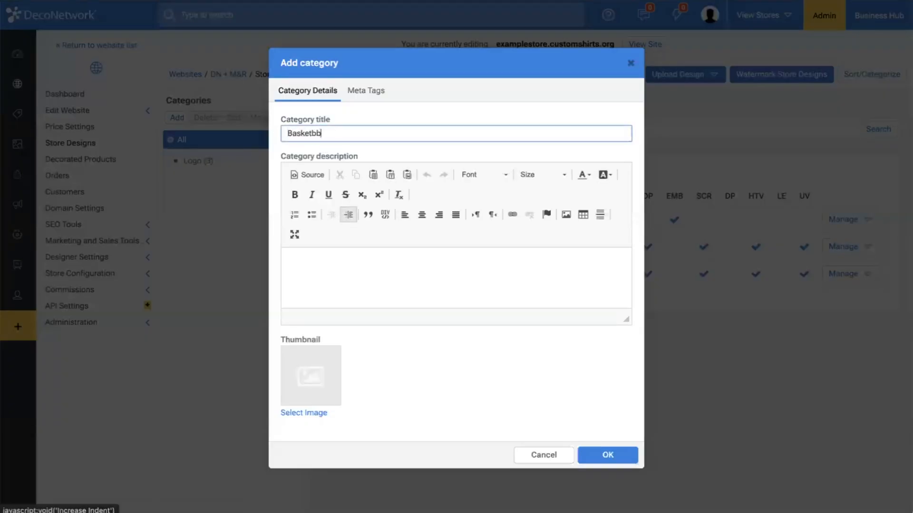
left_click(617, 457)
left_click(212, 187)
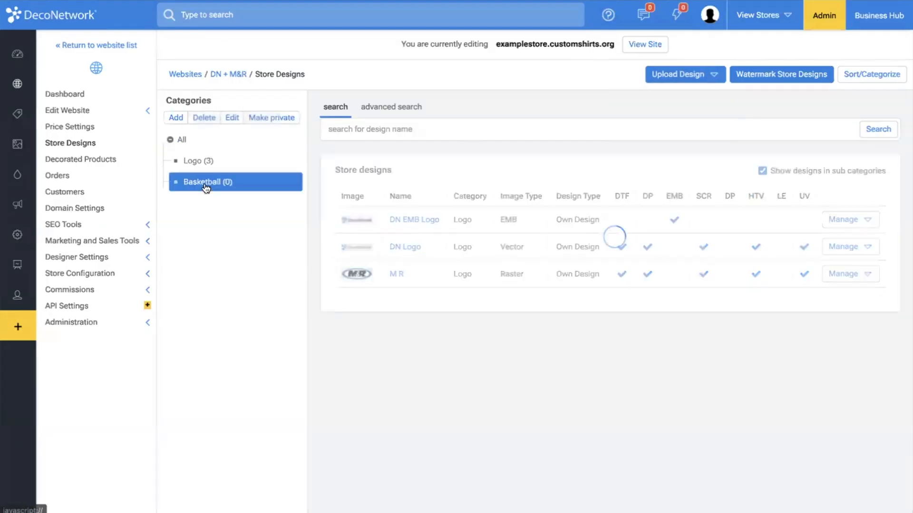
Start adding stock designs to the store and filter them by Sports, Basketball, Basketball.
left_click(660, 76)
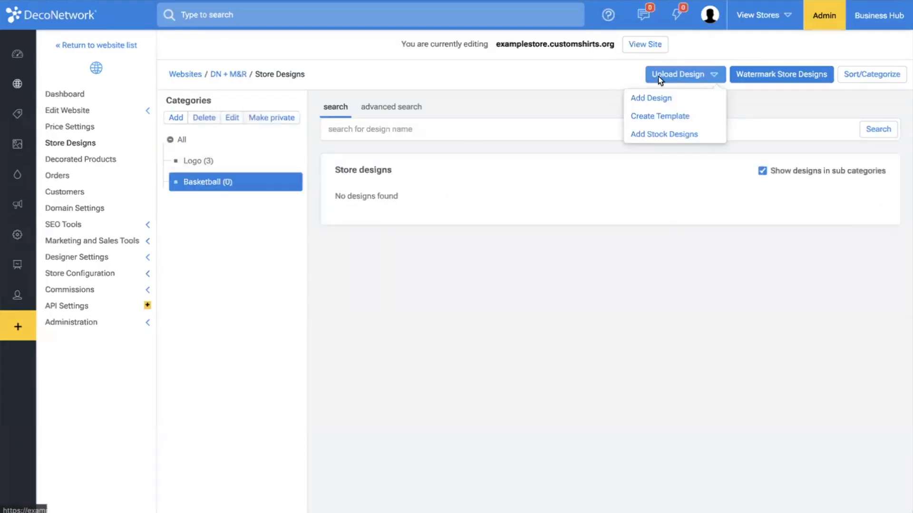
left_click(654, 132)
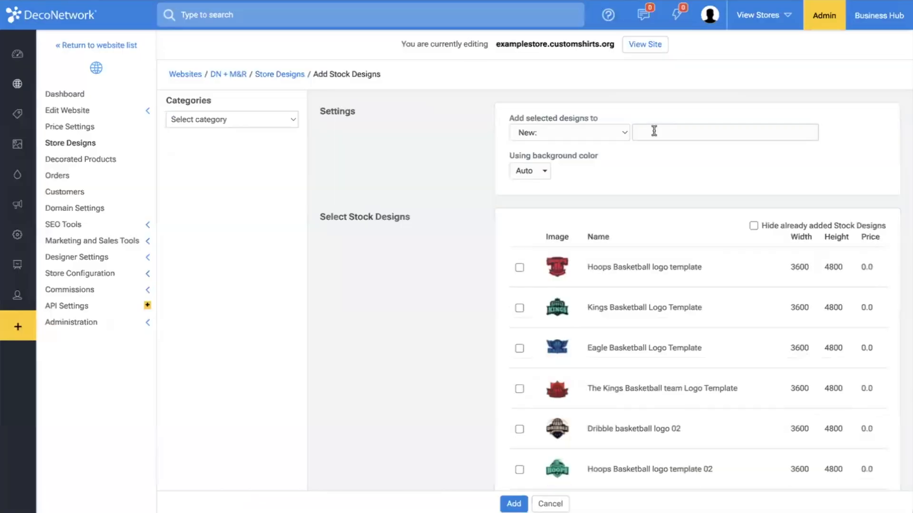
left_click(249, 120)
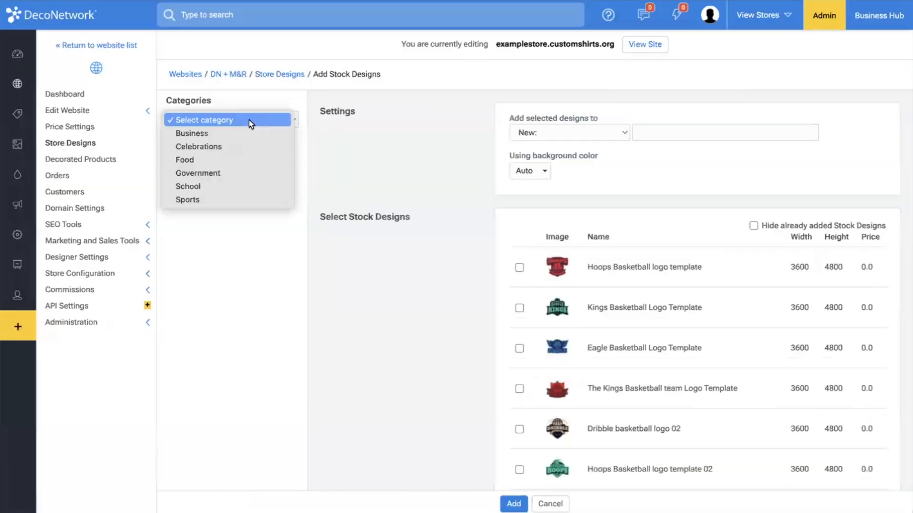
left_click(221, 202)
left_click(214, 135)
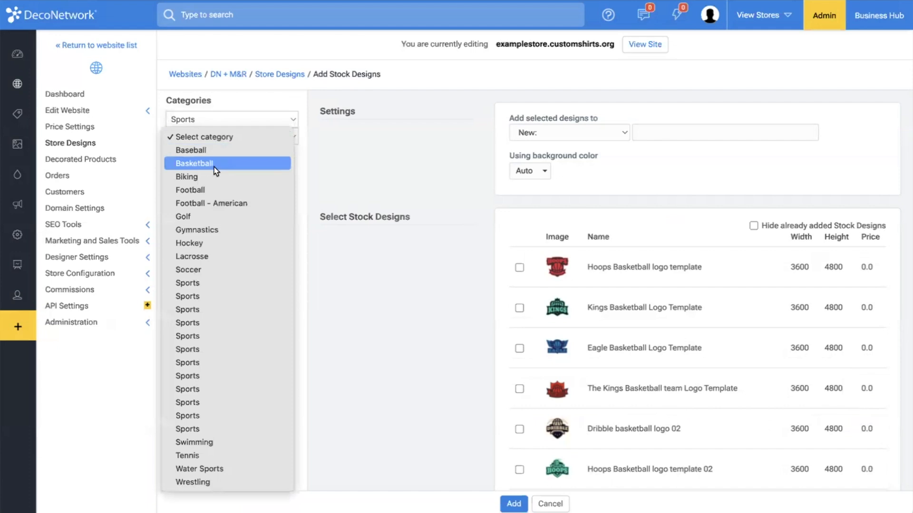
left_click(214, 167)
left_click(215, 156)
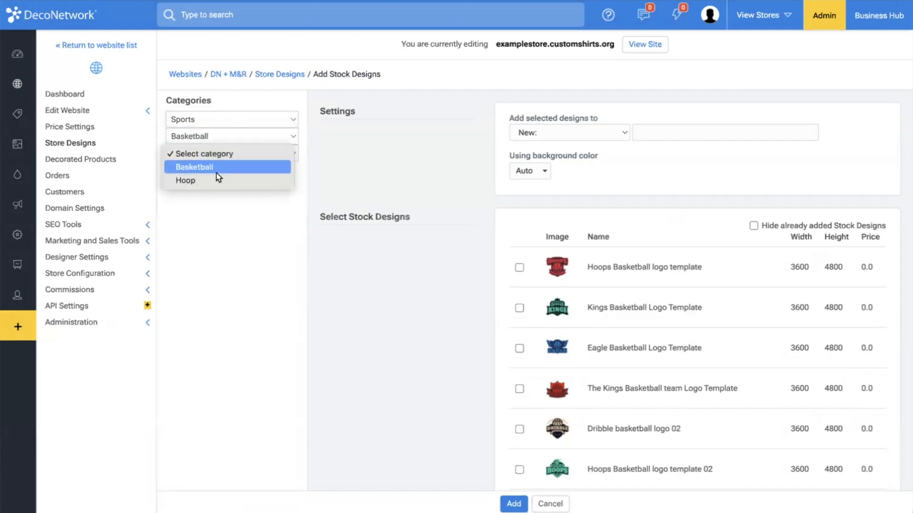
left_click(220, 165)
left_click(218, 161)
left_click(218, 164)
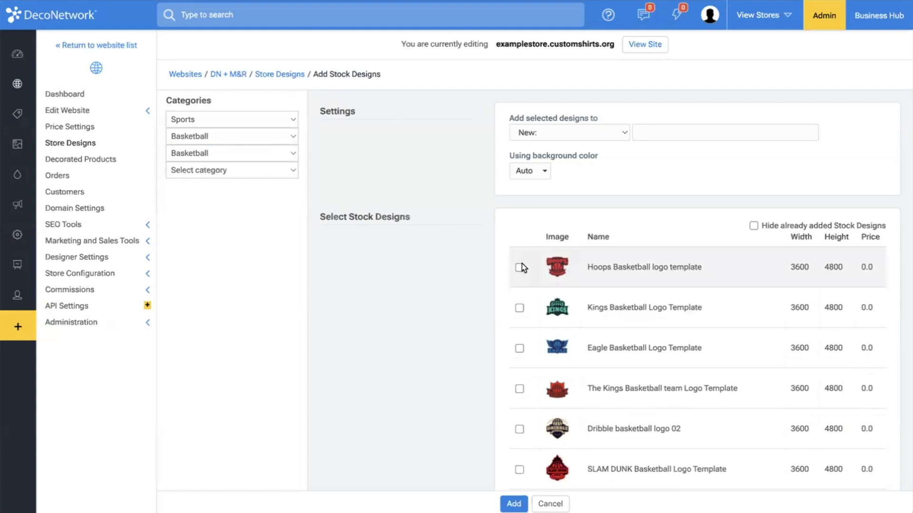
Set Basketball as the destination category and select the first eight designs, from Hoops Basketball logo template through Hoops Basketball logo template 02.
left_click(588, 134)
left_click(578, 161)
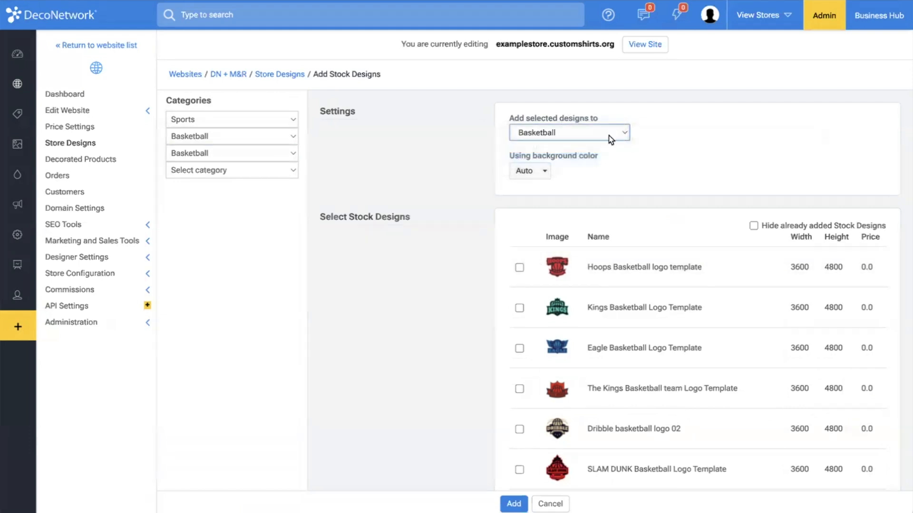
scroll(546, 272, "down", 2)
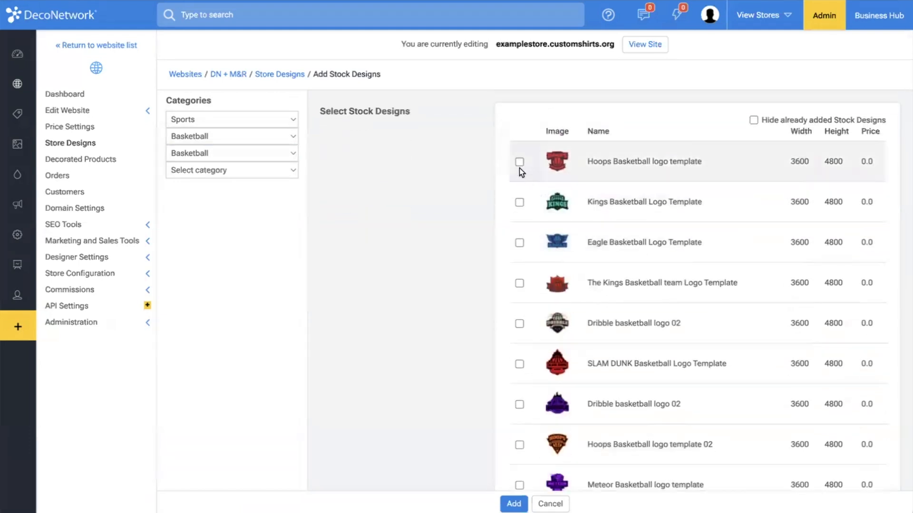
key("ctrl+minus")
key("ctrl+minus")
key("ctrl+minus")
left_click(457, 121)
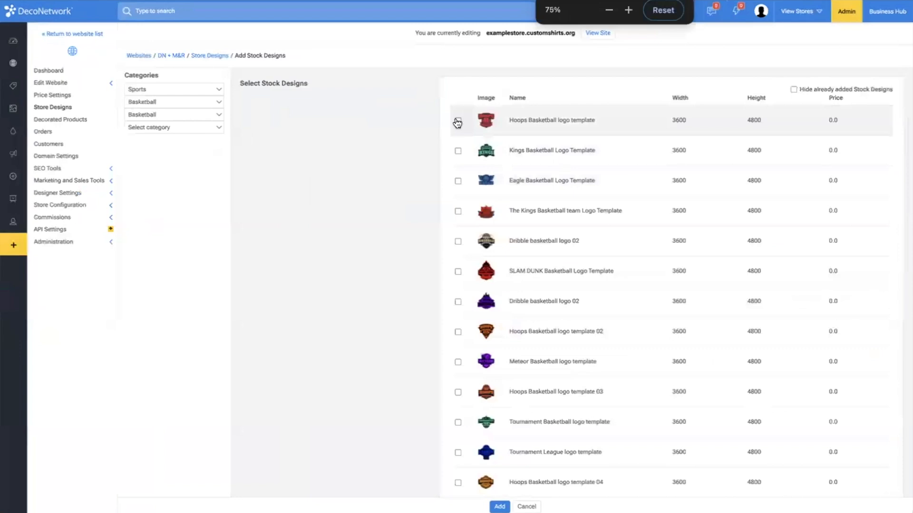
left_click(458, 151)
left_click(458, 211)
left_click(458, 241)
left_click(457, 272)
left_click(458, 303)
left_click(458, 332)
Select the six following designs, from Meteor Basketball logo template through Team Westcoast Street League logo template.
scroll(458, 332, "down", 5)
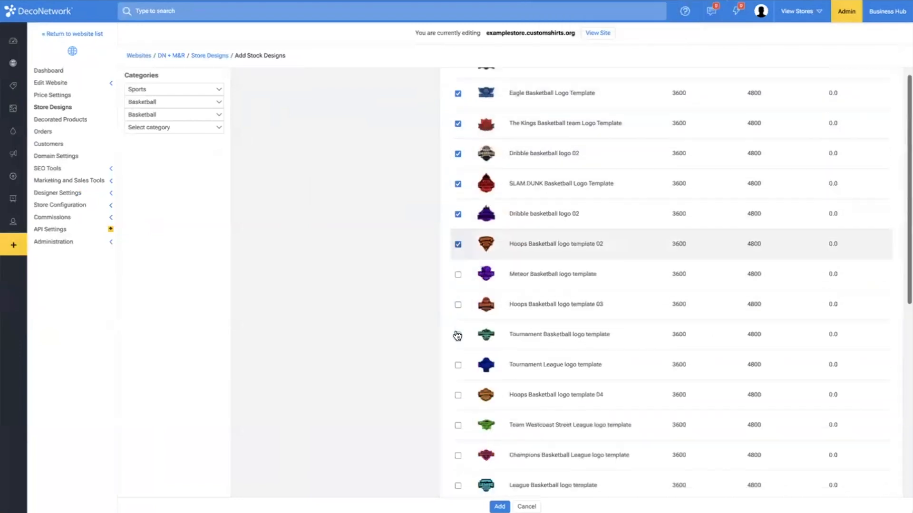
left_click(461, 324)
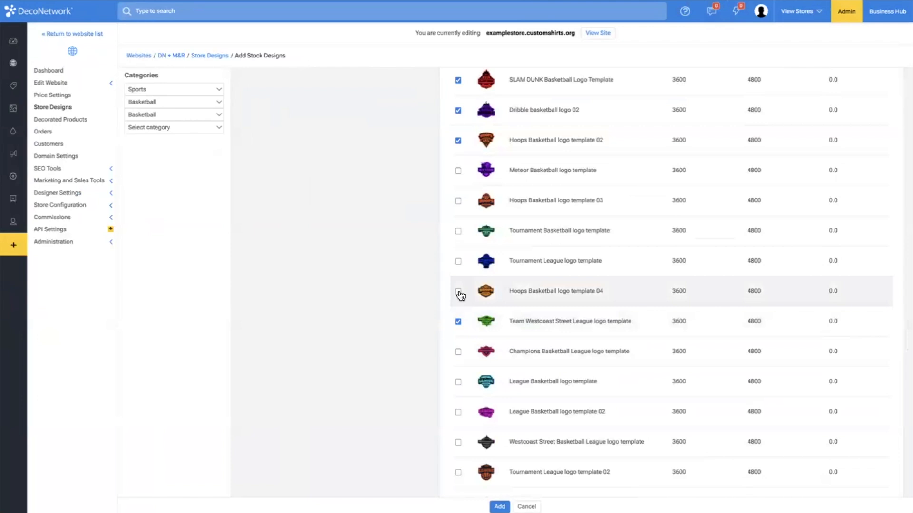
left_click(459, 293)
left_click(457, 261)
left_click(458, 232)
left_click(457, 201)
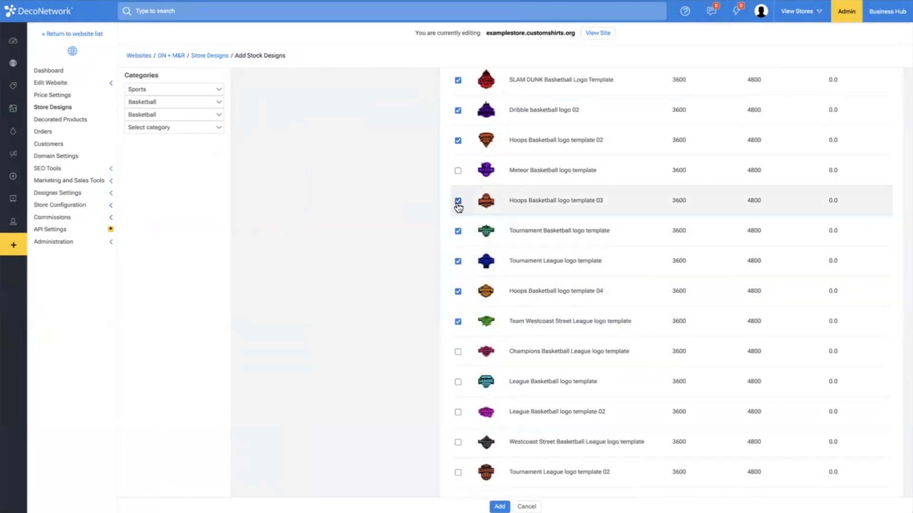
left_click(458, 171)
Also select the designs from Champions Basketball League through Westcoast Street Basketball League logo template, and add all selected designs to the store.
scroll(458, 171, "down", 6)
left_click(458, 152)
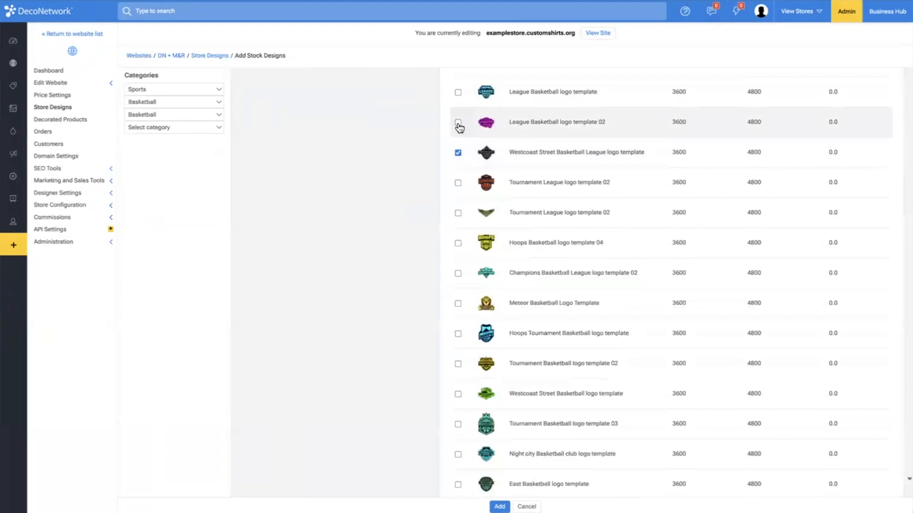
left_click(458, 122)
scroll(458, 102, "up", 1)
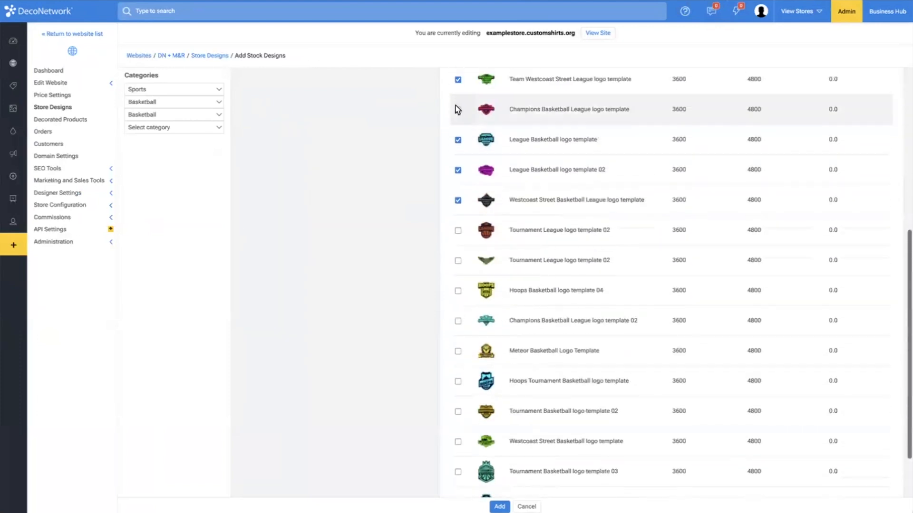
scroll(459, 112, "down", 3)
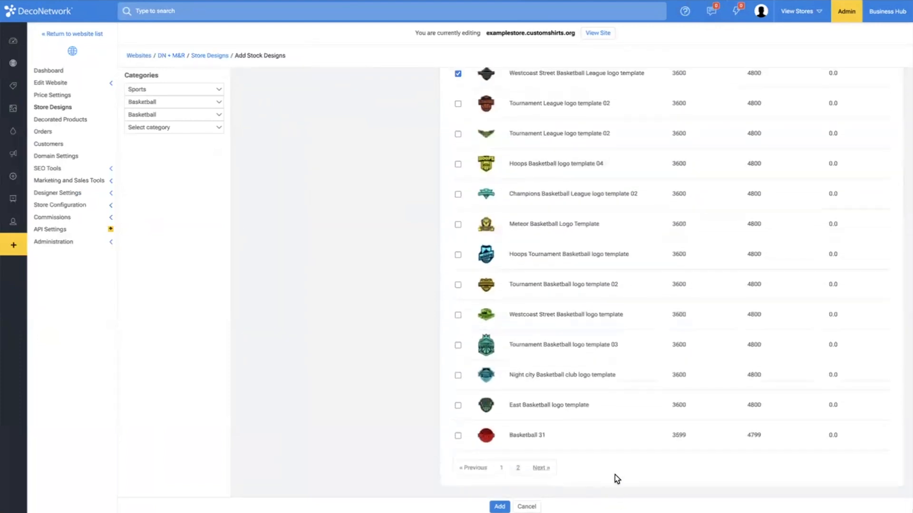
left_click(499, 506)
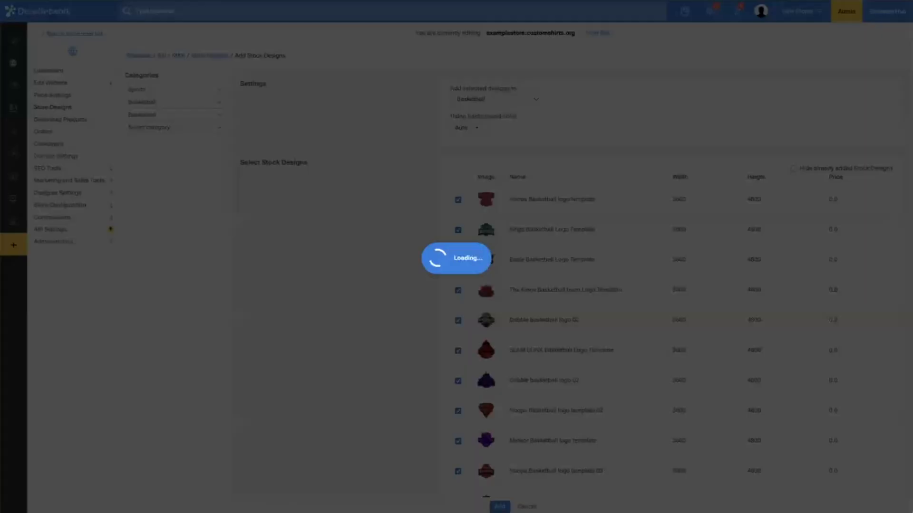
Move Eagle Basketball Logo Template to the front of the Basketball category's sort order and save the order.
key("ctrl+0")
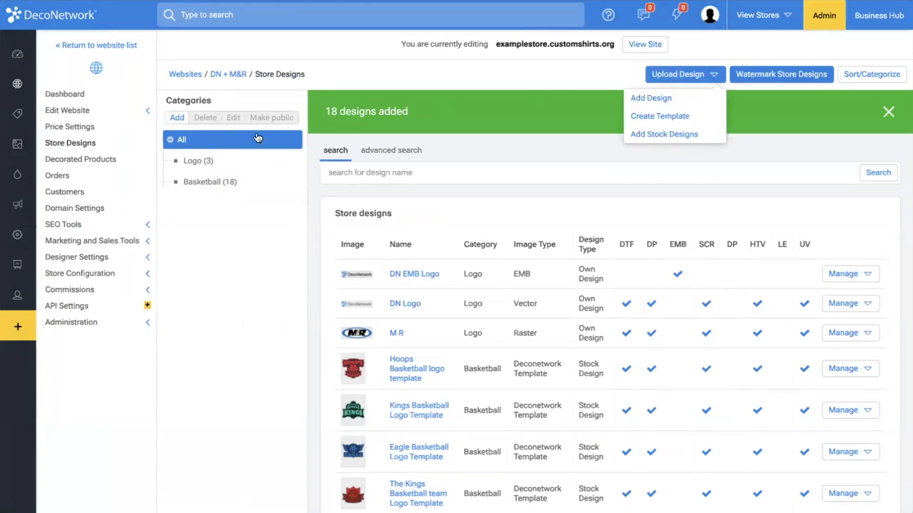
left_click(195, 185)
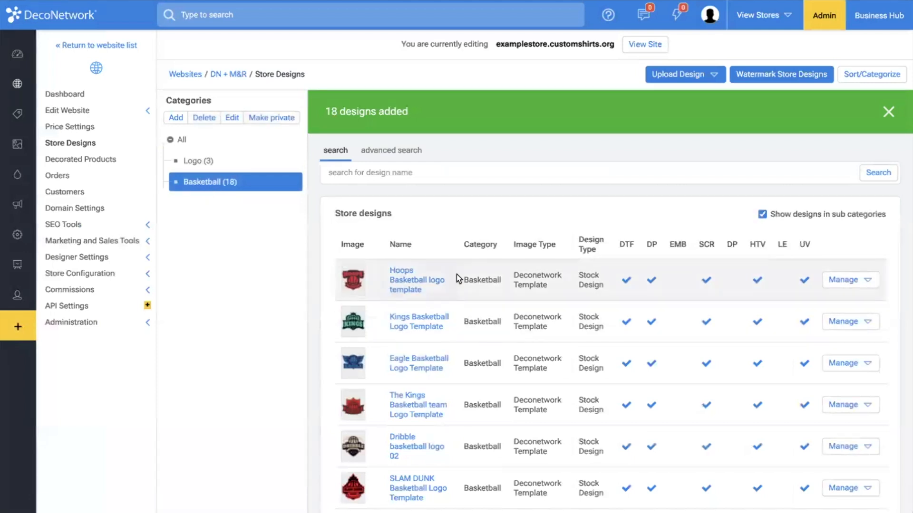
left_click(869, 75)
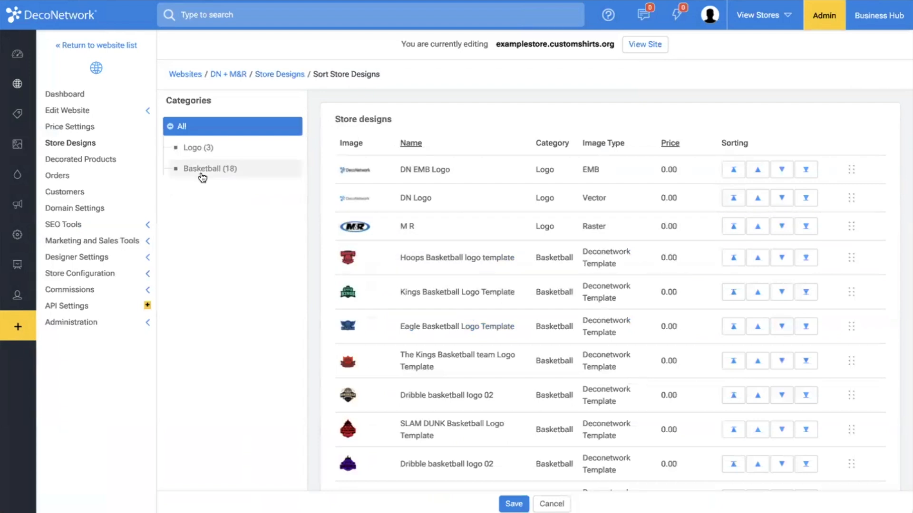
left_click(203, 171)
left_click(734, 242)
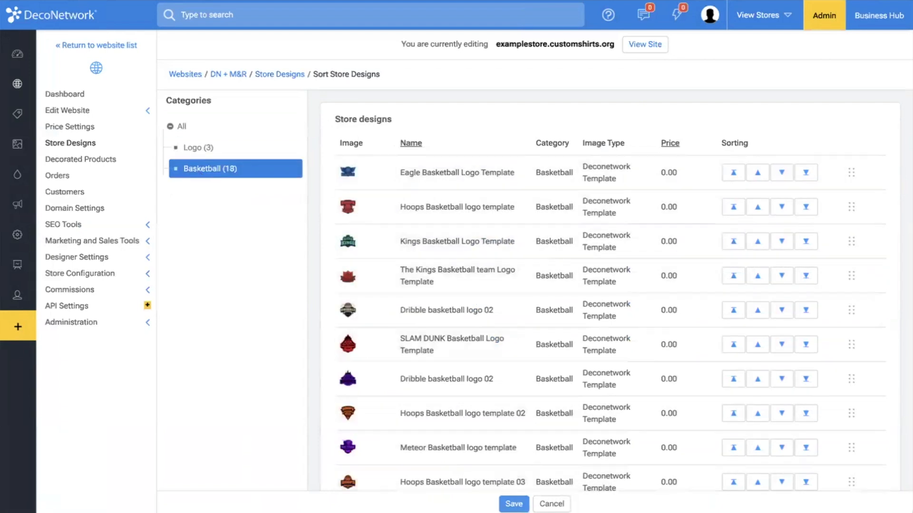
left_click(514, 504)
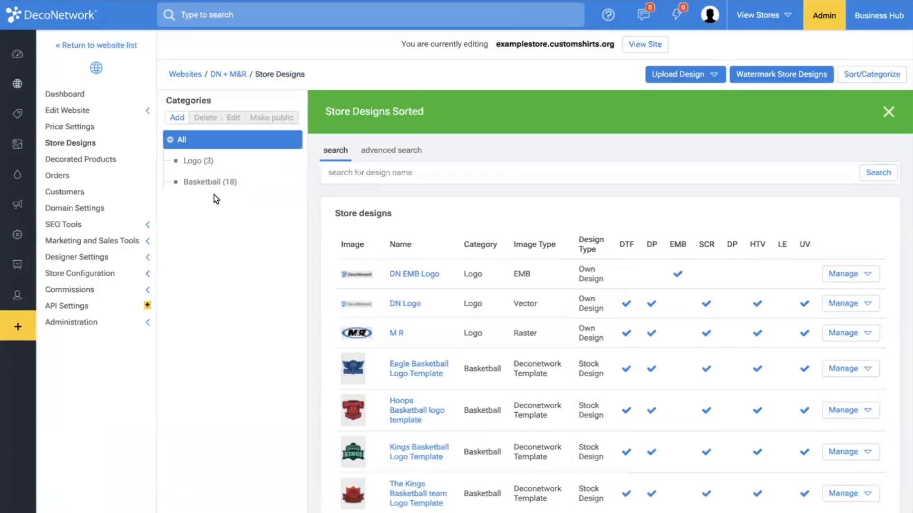
Open the Eagle Basketball Logo Template store design and review its General and Meta Information settings.
left_click(416, 264)
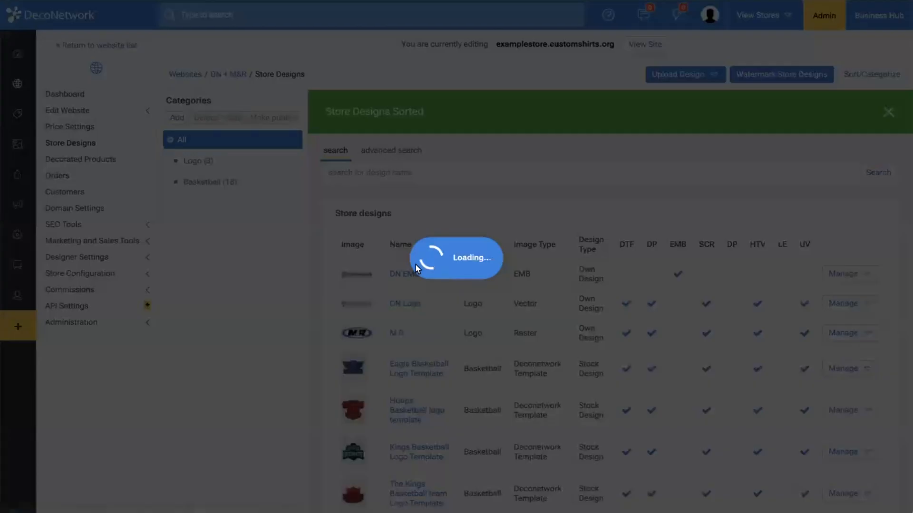
scroll(501, 204, "down", 2)
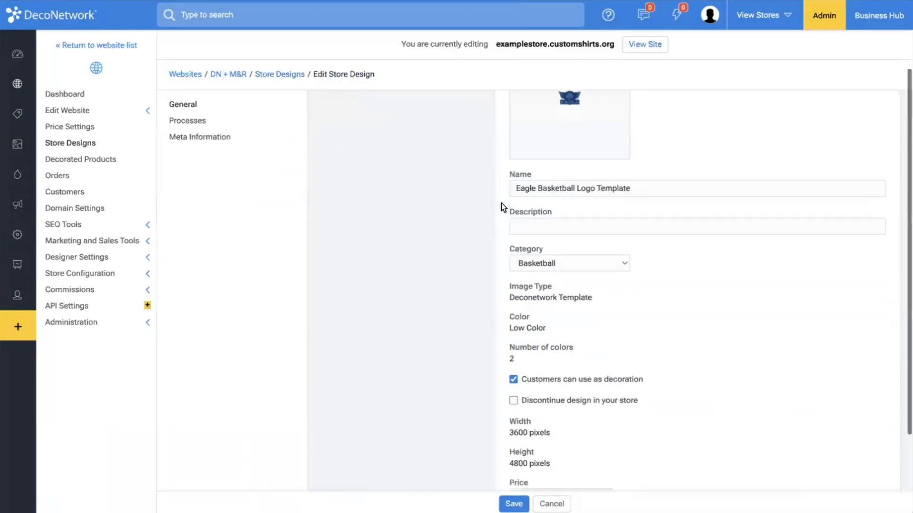
left_click(210, 136)
left_click(183, 105)
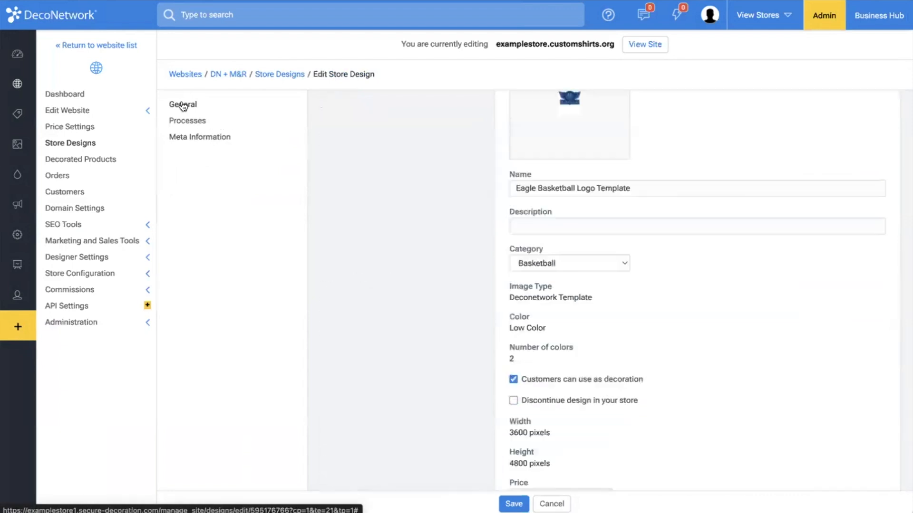
scroll(346, 205, "up", 2)
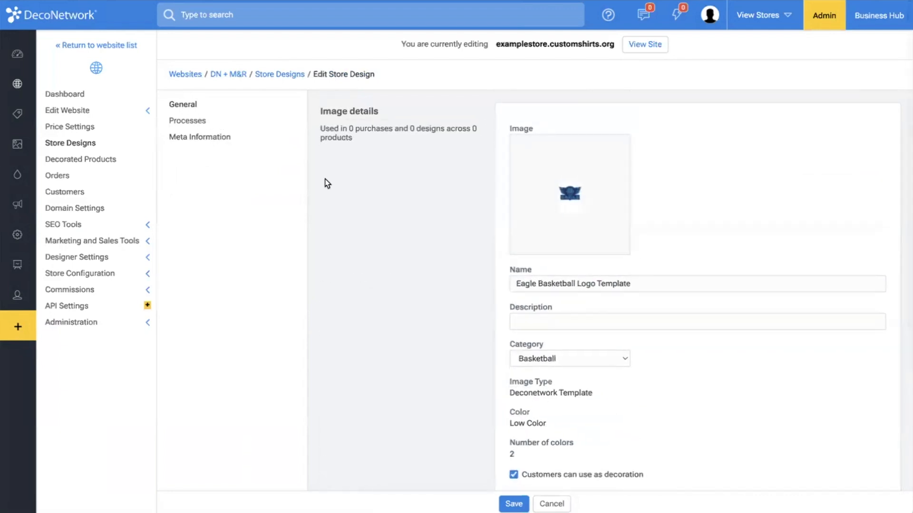
Open the store's Home page in the page editor and look through the available widgets, including the design listing and category widgets.
left_click(101, 111)
left_click(93, 127)
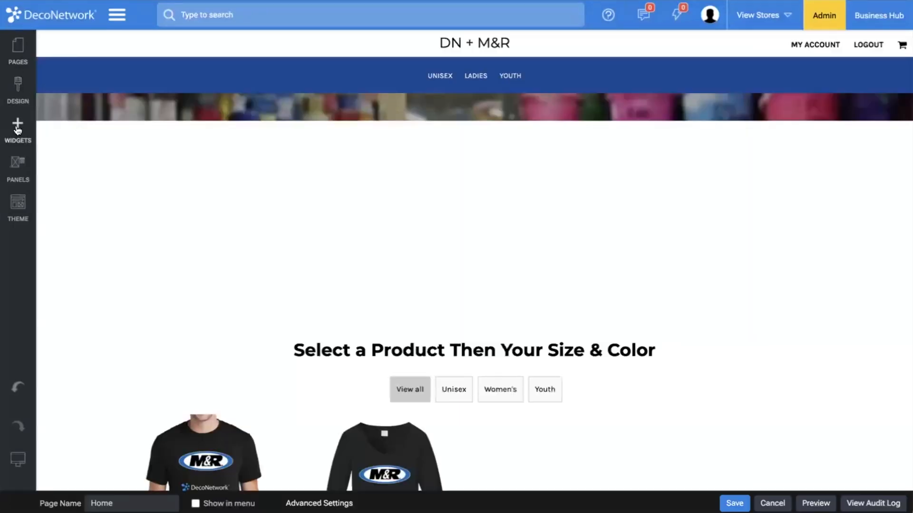
left_click(17, 127)
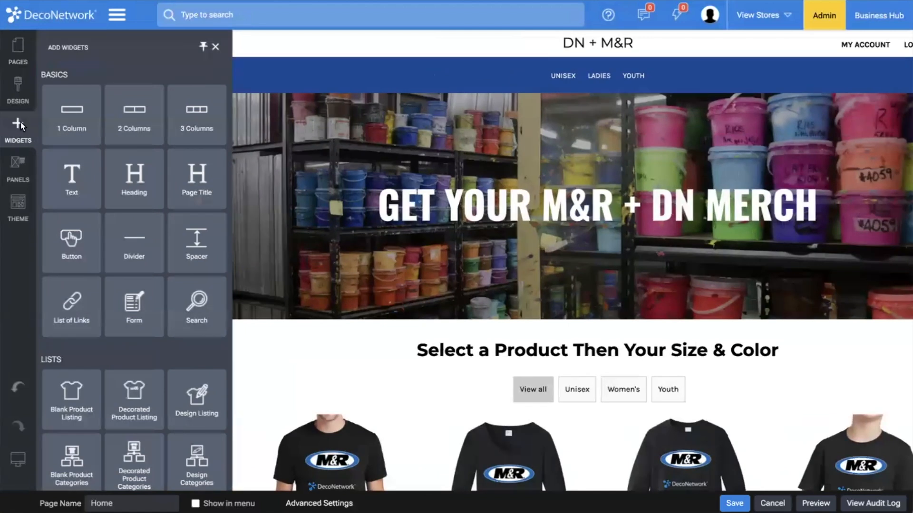
scroll(134, 153, "down", 3)
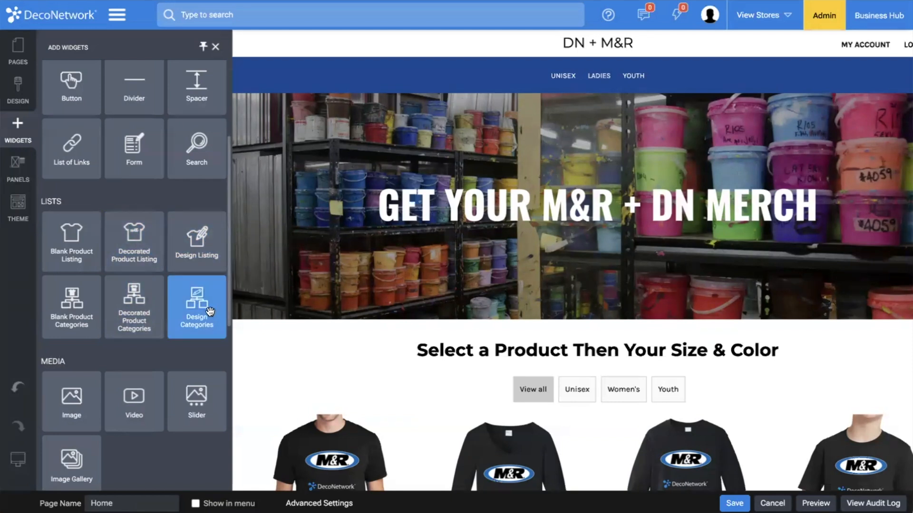
scroll(196, 240, "up", 4)
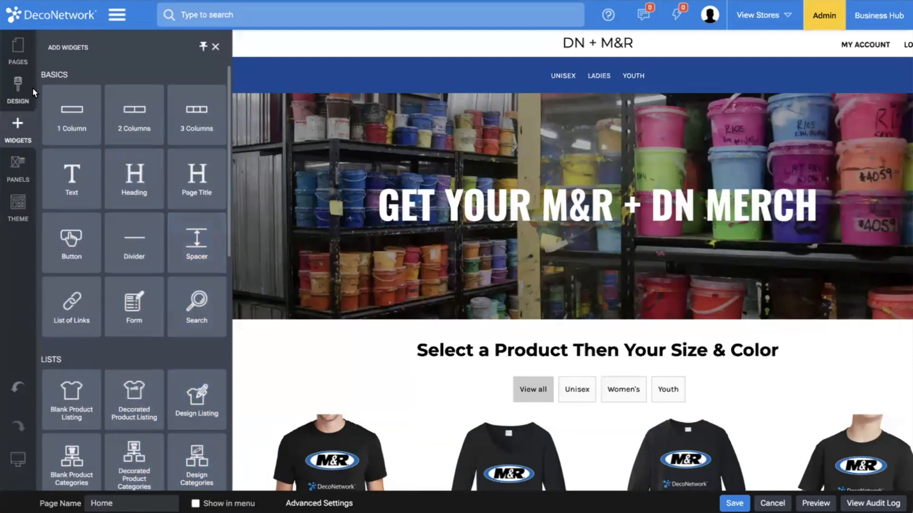
View the store's page list, including the Designs page, and return to the available widgets.
left_click(17, 49)
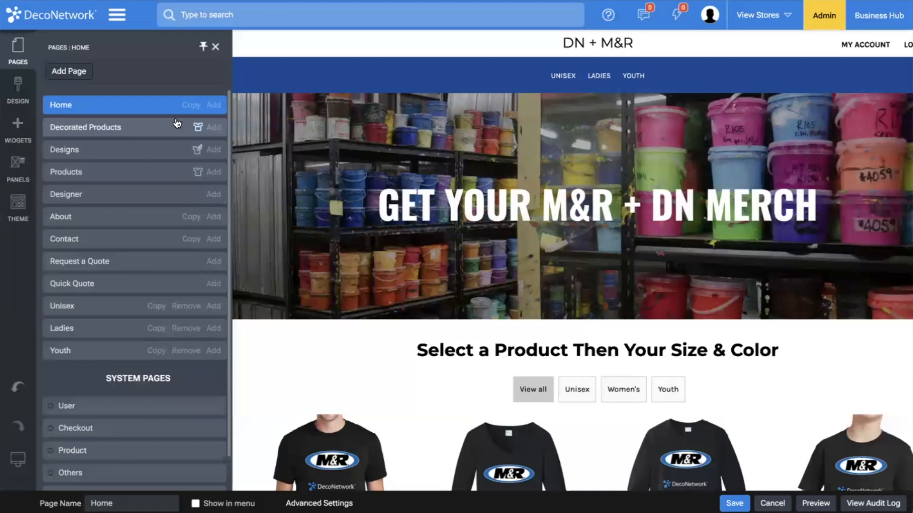
mouse_move(194, 157)
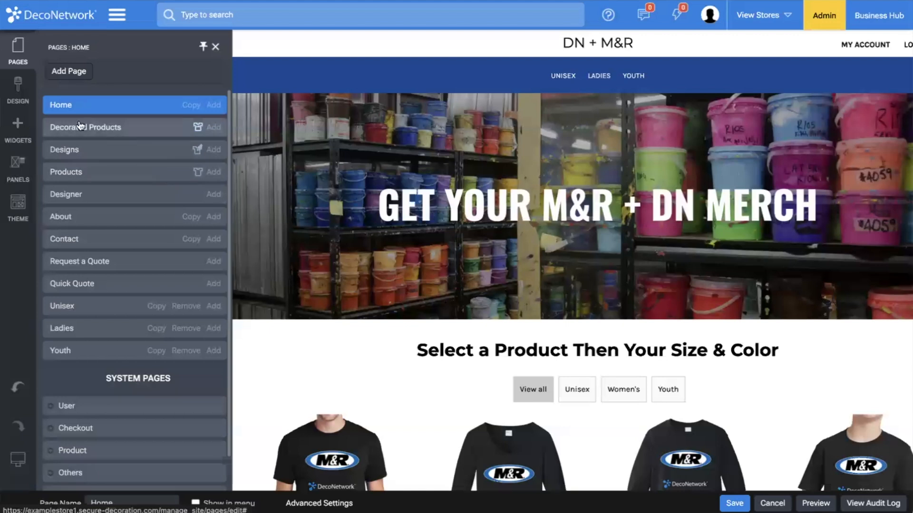
left_click(18, 129)
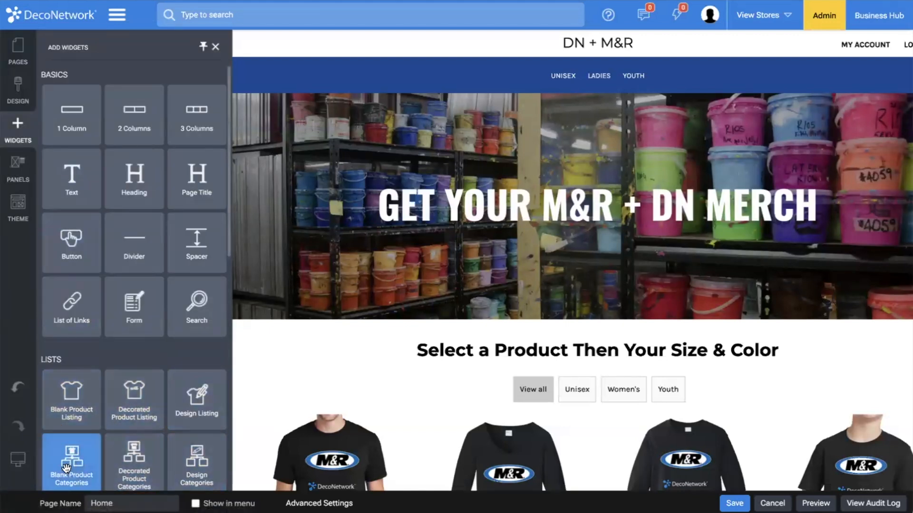
Add a Blank Product Categories widget below the Home page banner with category names set to Show Below, and save the page.
left_click_drag(66, 464, 348, 324)
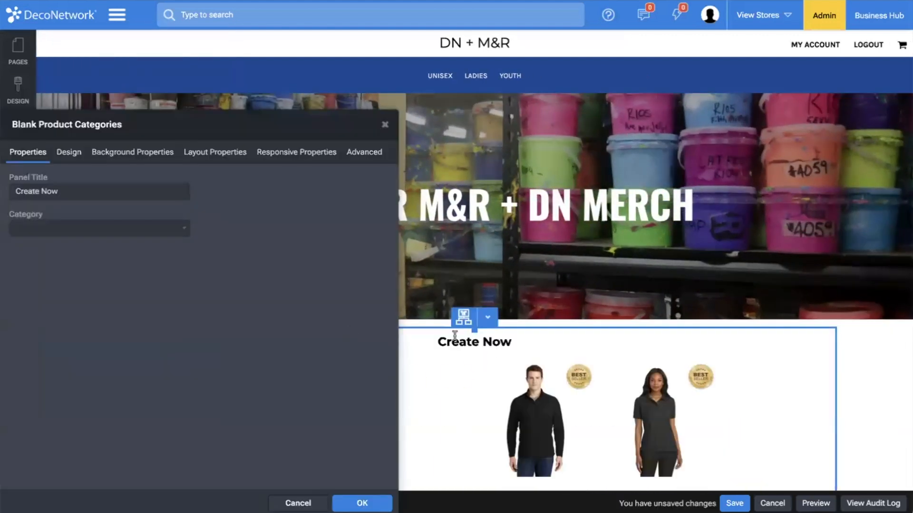
left_click(68, 154)
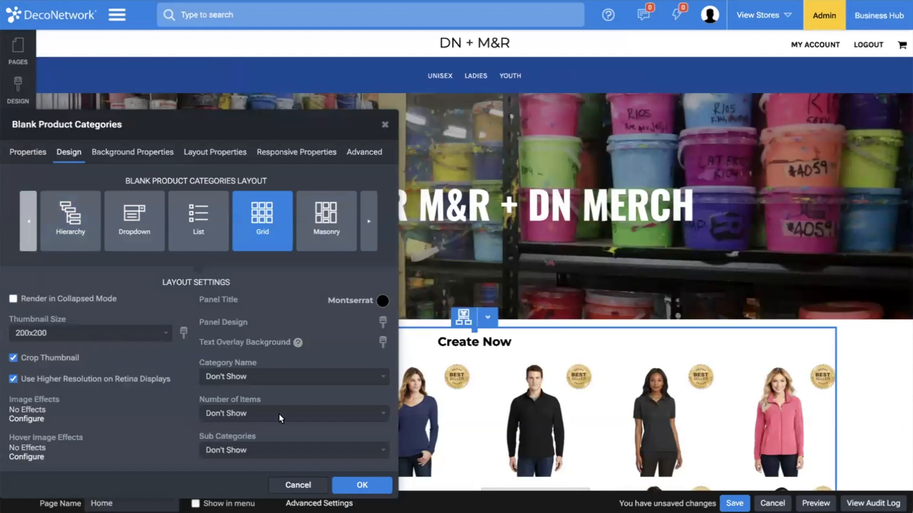
left_click(277, 376)
left_click(265, 459)
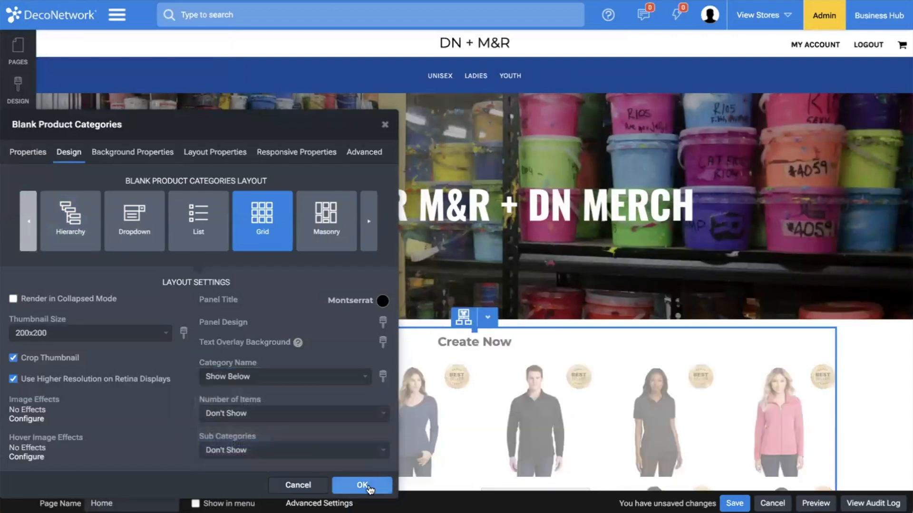
left_click(359, 485)
left_click(735, 503)
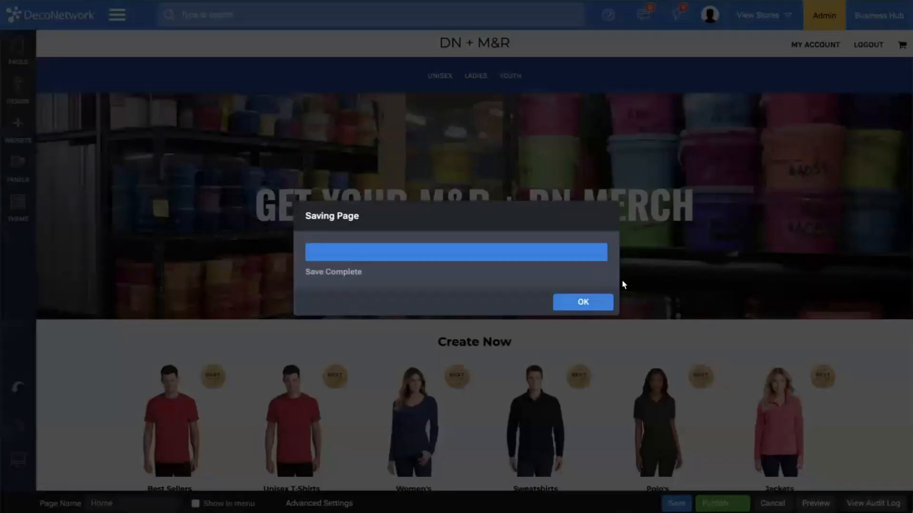
left_click(583, 302)
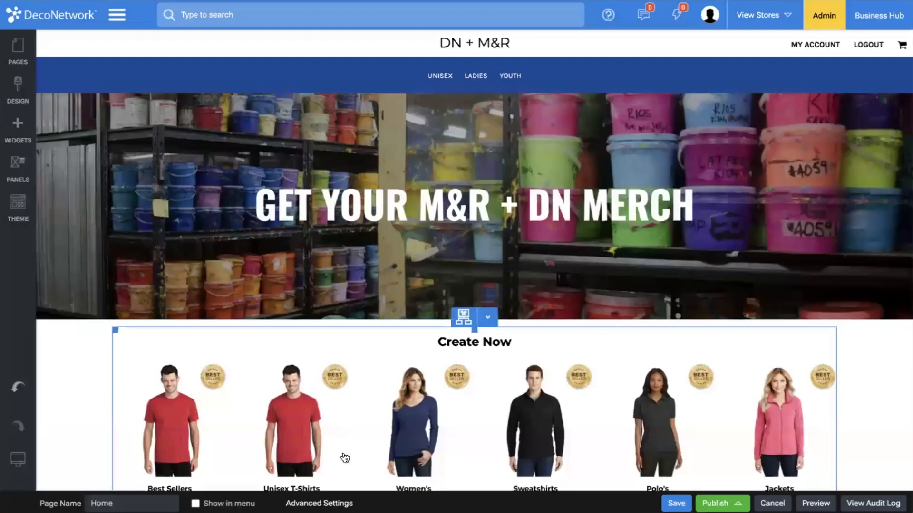
Compare the store's page list with the available listing and category widgets.
left_click(18, 53)
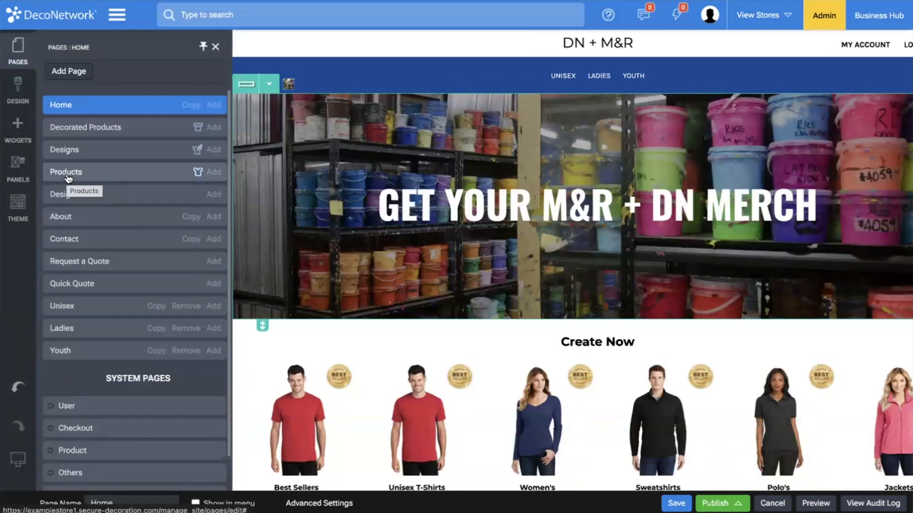
left_click(18, 129)
scroll(125, 357, "down", 1)
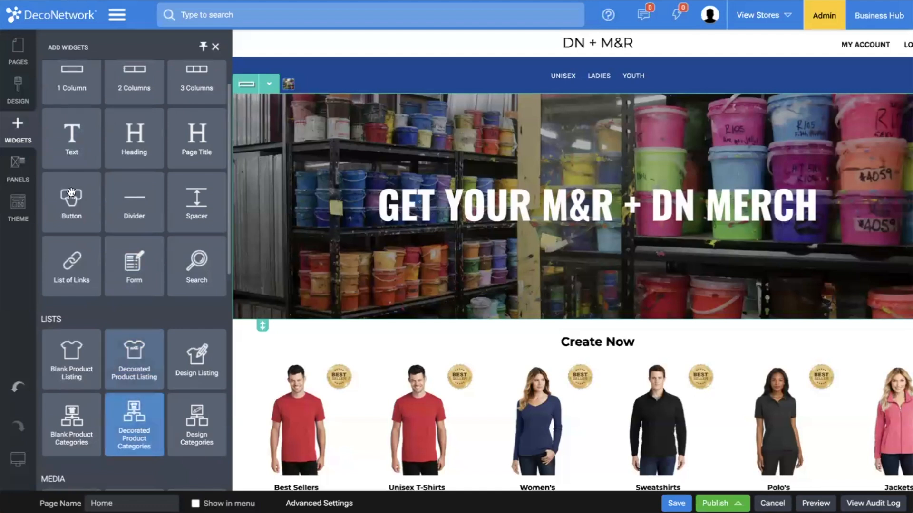
left_click(18, 53)
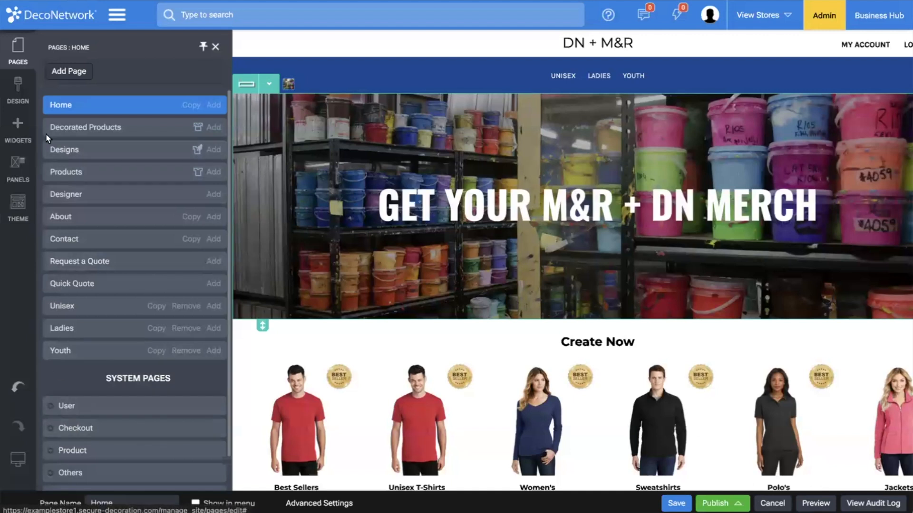
Add a Design Categories widget directly below the Home page banner, keeping its default properties.
left_click(17, 124)
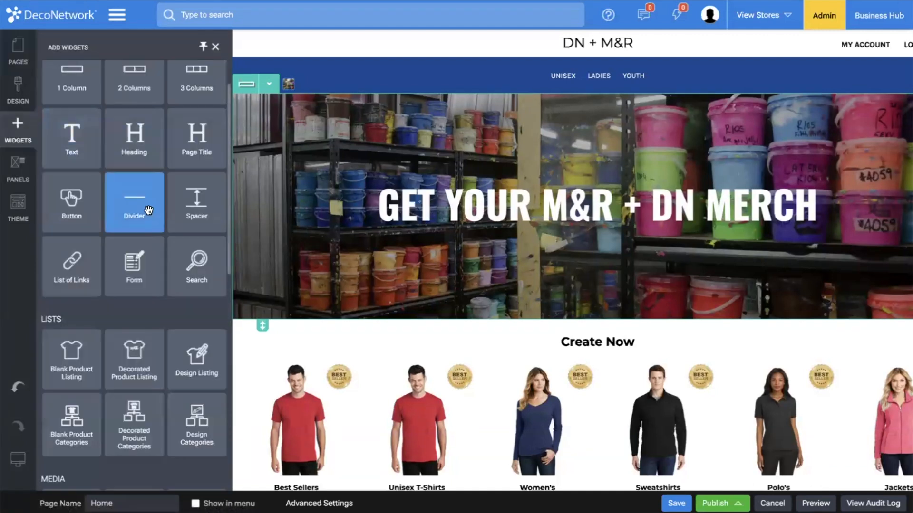
scroll(134, 209, "down", 2)
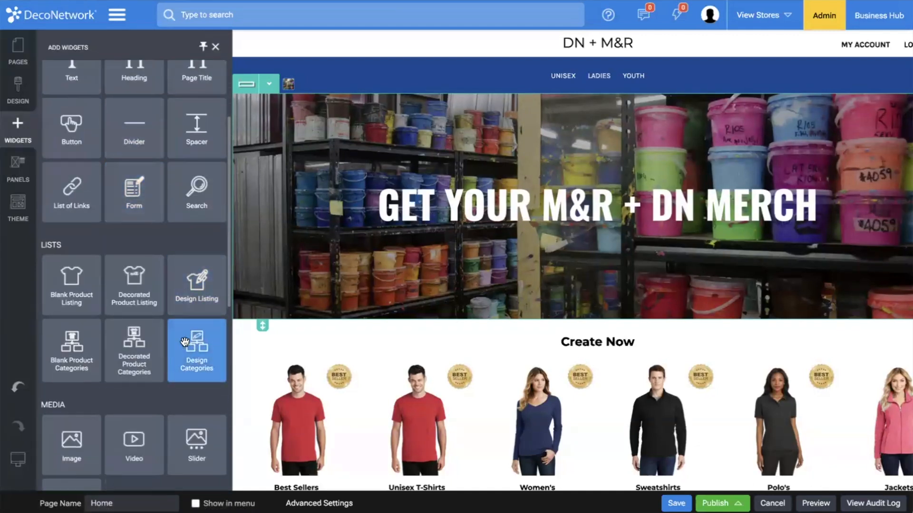
left_click_drag(184, 342, 420, 324)
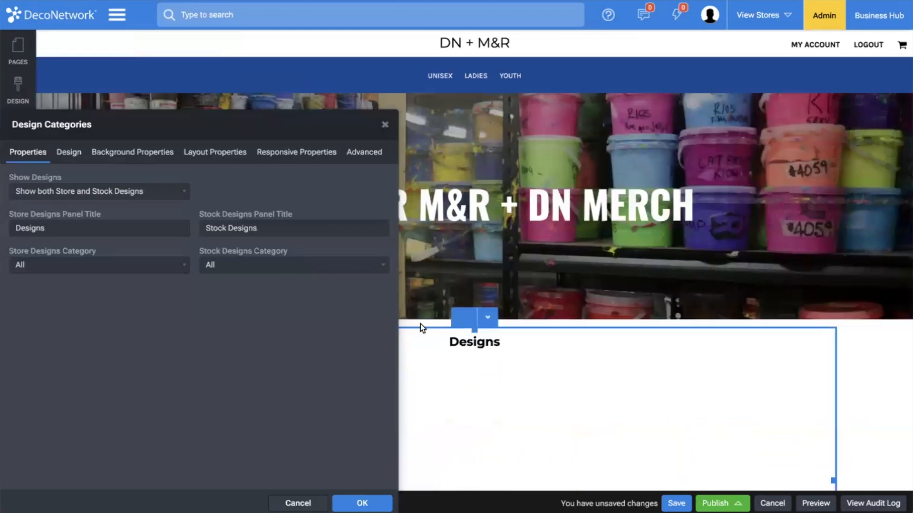
left_click(362, 503)
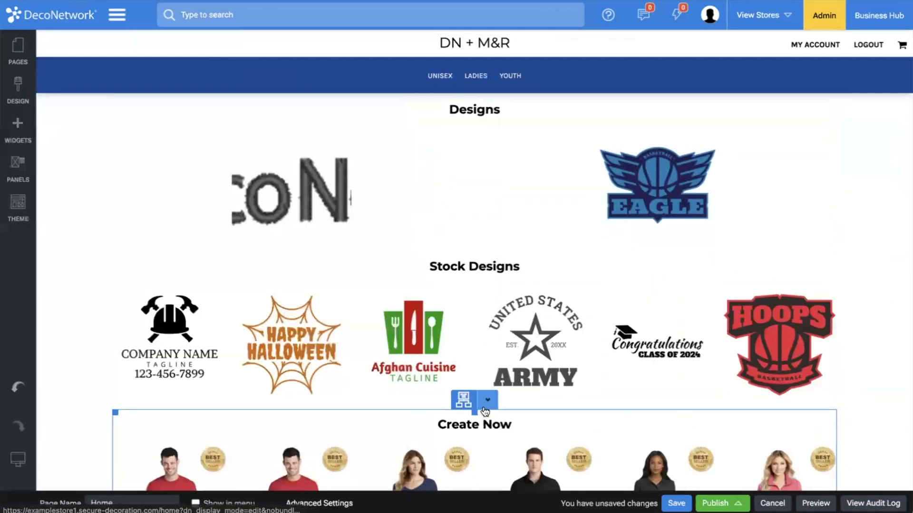
Delete the Create Now blank product categories widget from the Home page.
scroll(485, 423, "down", 2)
left_click(487, 293)
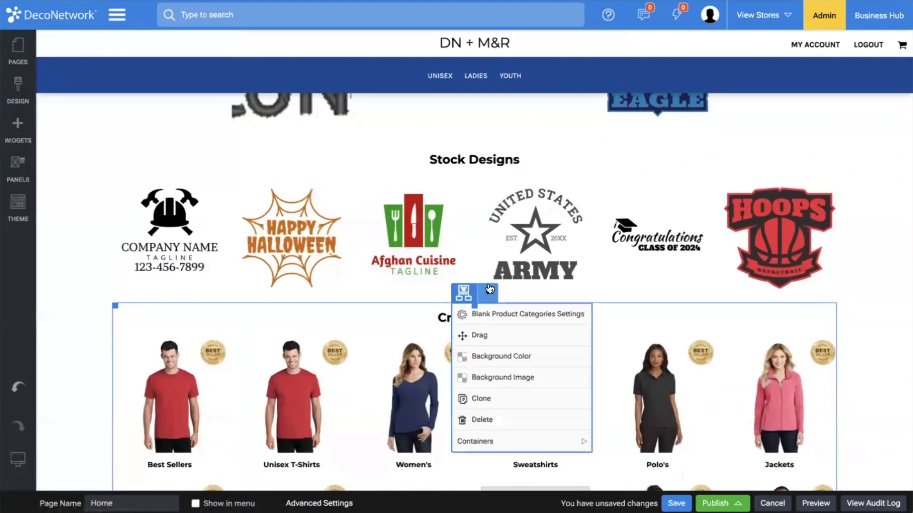
left_click(489, 418)
left_click(569, 291)
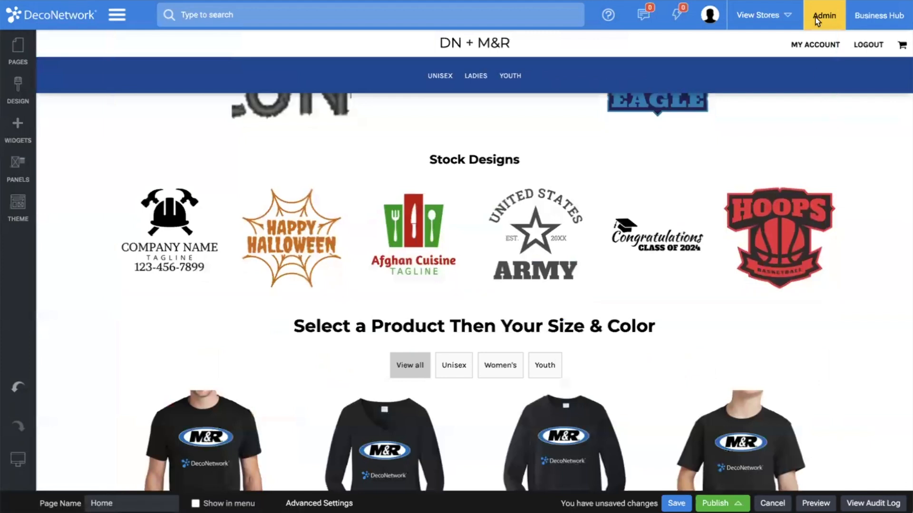
Try the store and stock options of the Design Categories widget and set it to Show Stock Designs.
scroll(552, 229, "up", 3)
double_click(552, 229)
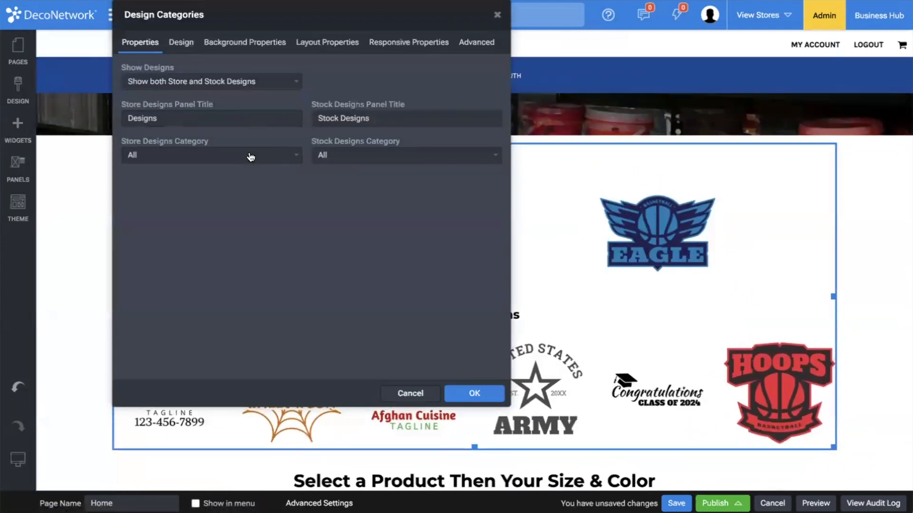
left_click(243, 87)
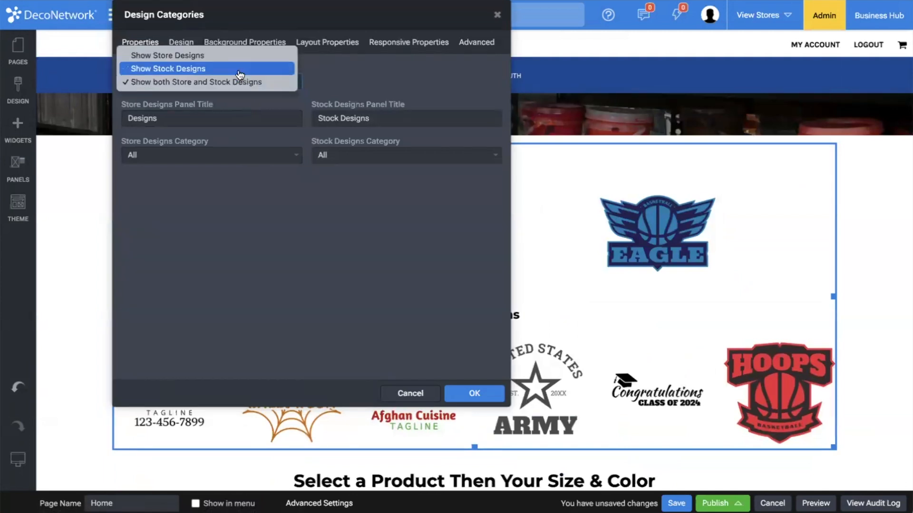
left_click(239, 70)
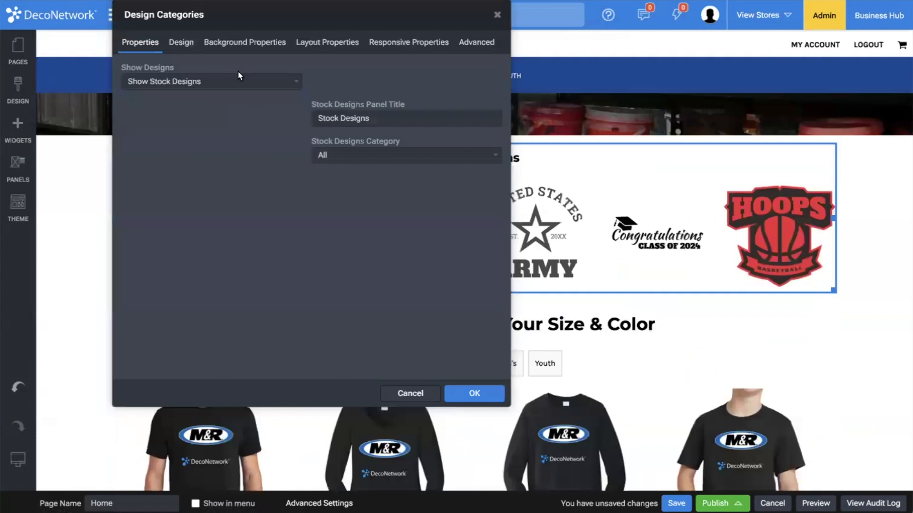
left_click(233, 81)
left_click(210, 69)
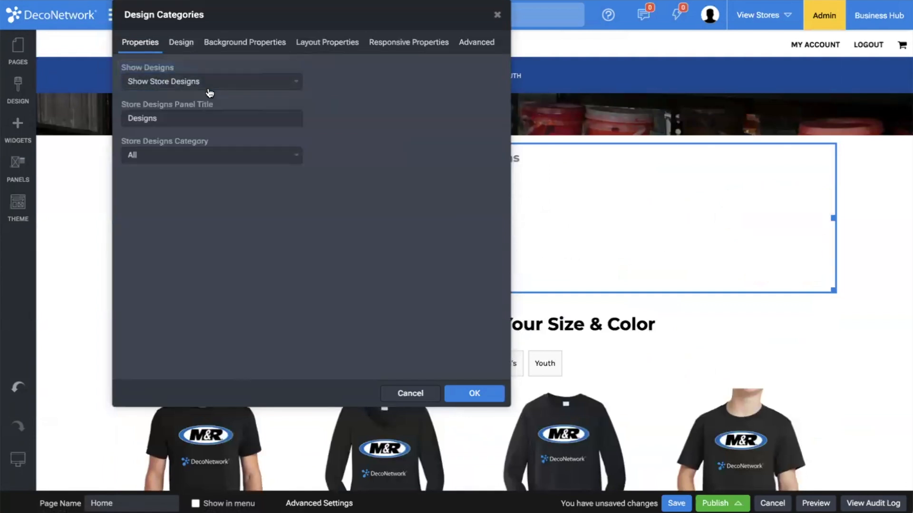
left_click(208, 87)
left_click(206, 94)
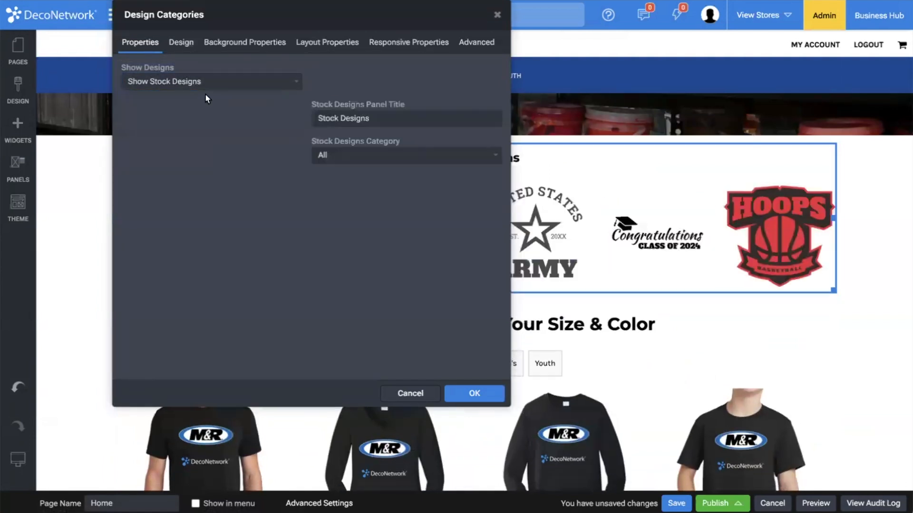
Limit the Design Categories widget to the Sports stock designs category and apply it.
left_click(378, 157)
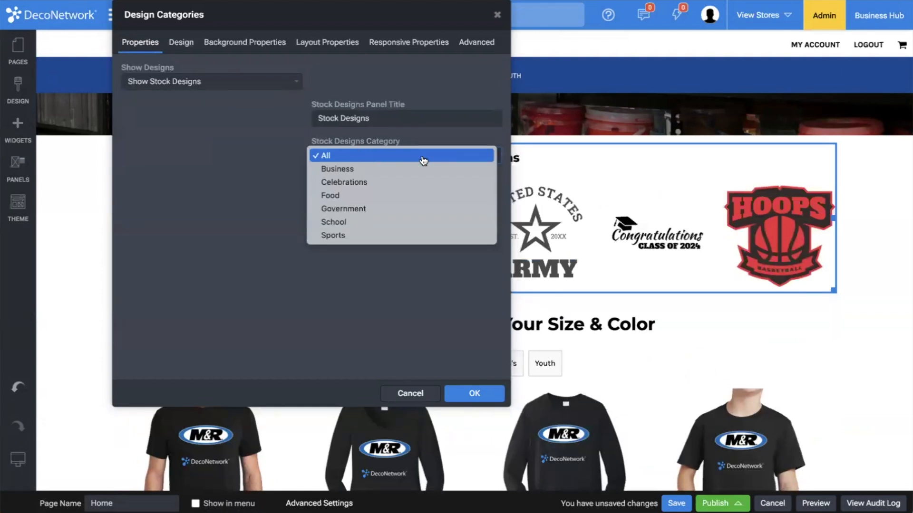
left_click(410, 237)
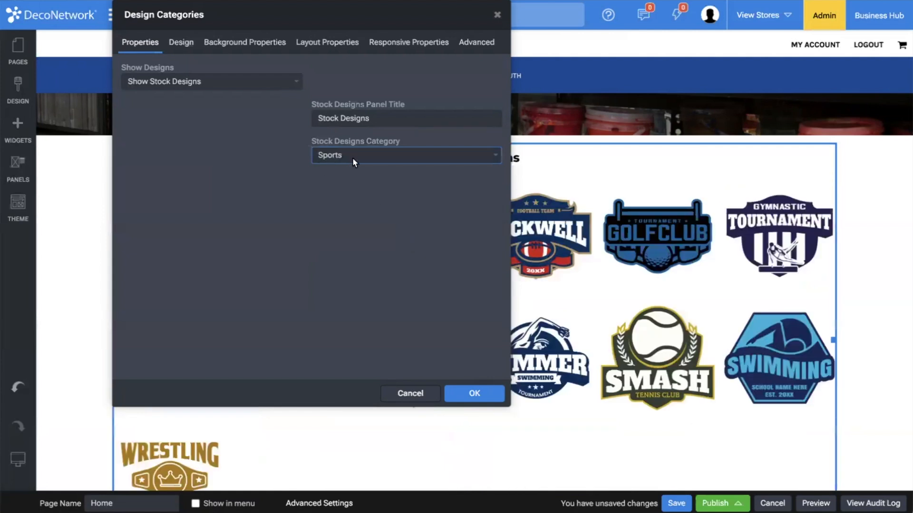
left_click(475, 390)
Set the Design Categories widget's category names to Show Below and its thumbnail size to 300x300.
double_click(493, 338)
left_click(182, 47)
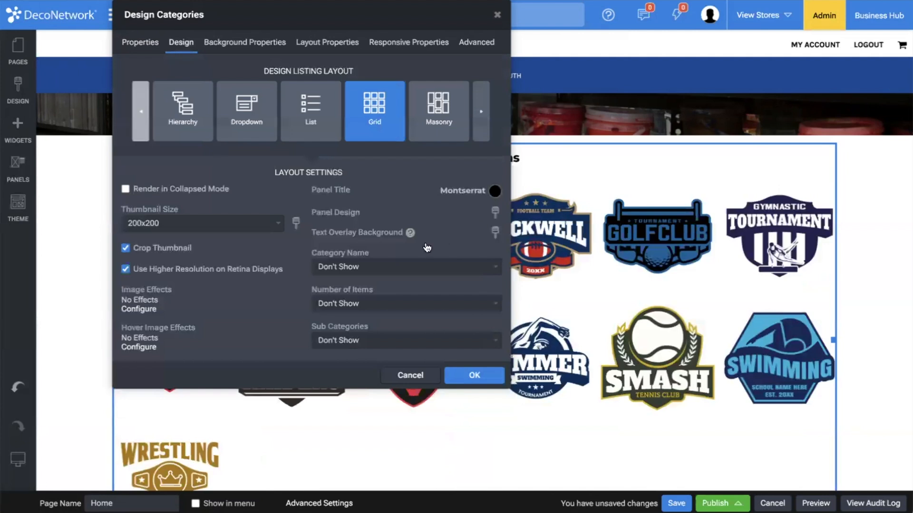
left_click(416, 269)
left_click(381, 332)
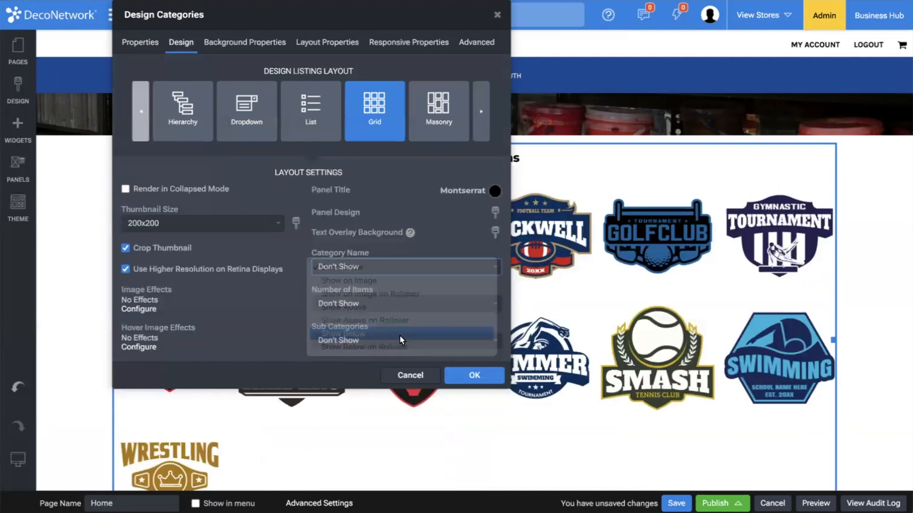
left_click(212, 232)
left_click(212, 251)
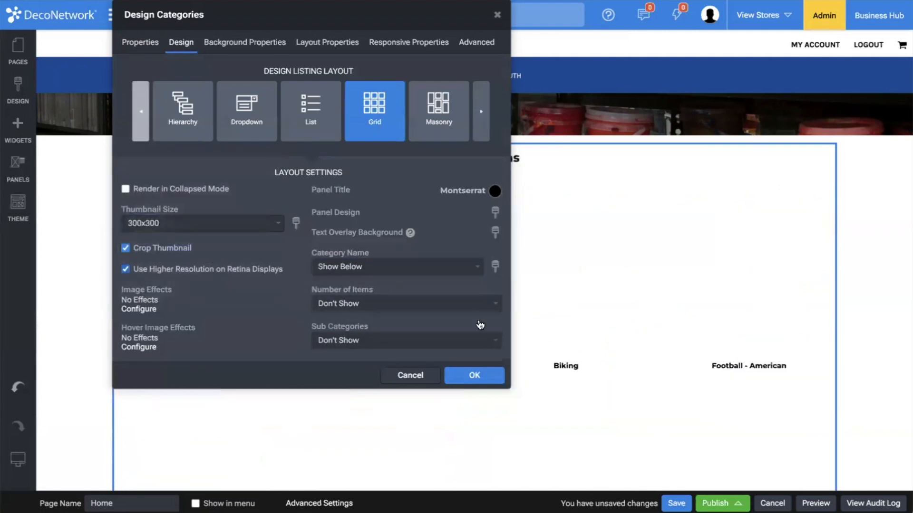
left_click(476, 375)
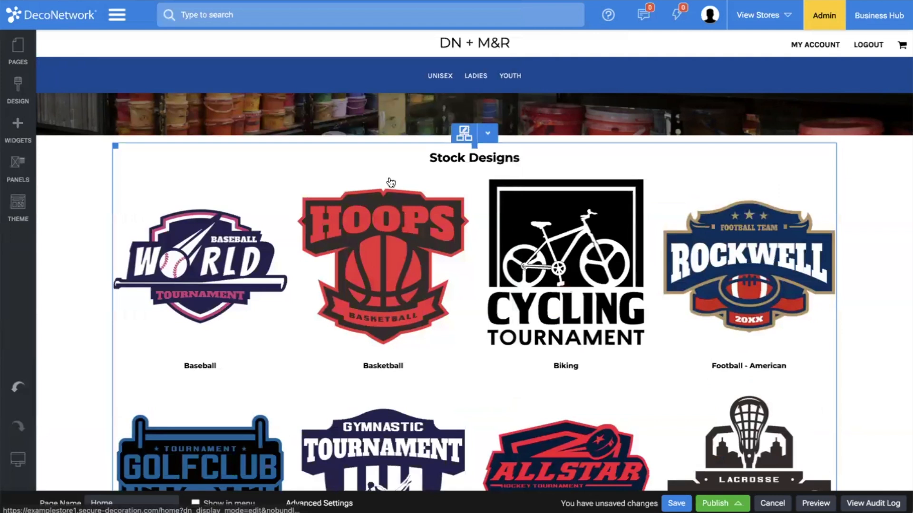
Change the Design Categories widget's stock designs panel title to "Sports Templates".
double_click(450, 237)
left_click(176, 84)
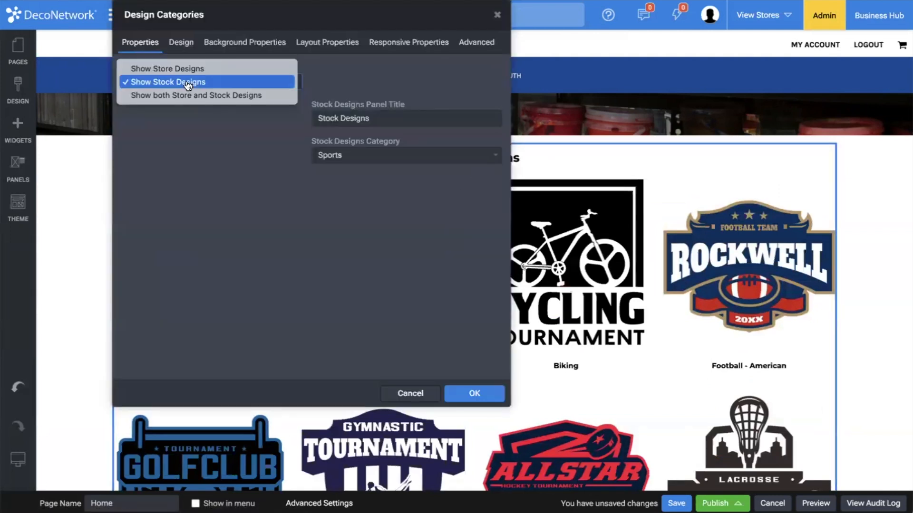
triple_click(371, 122)
type("S")
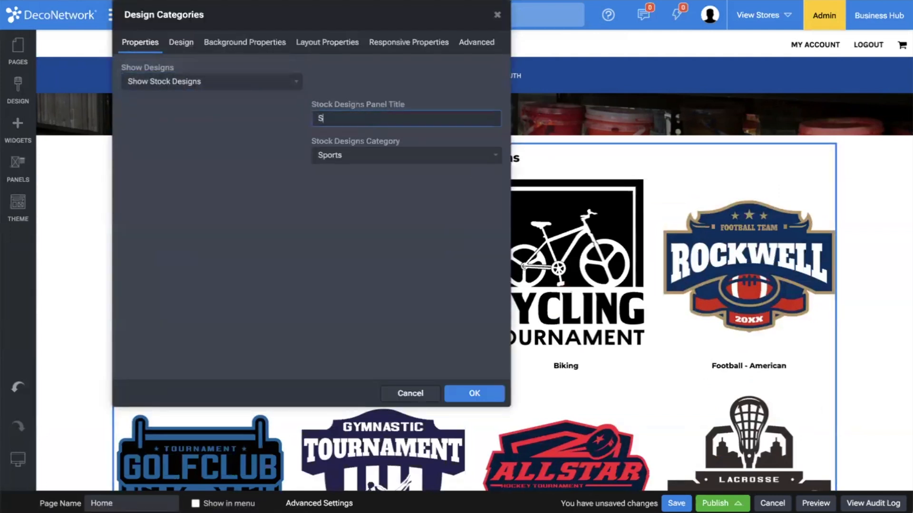
type("ports Templates")
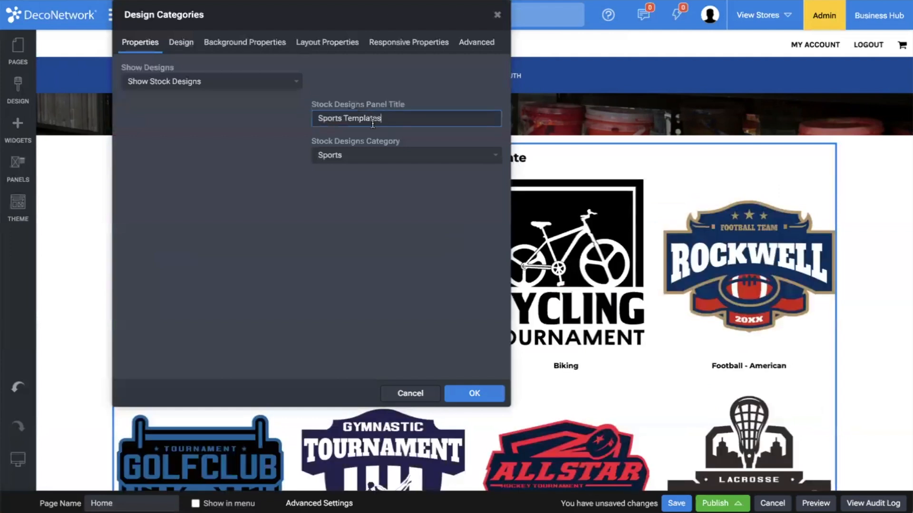
left_click(476, 393)
scroll(230, 324, "down", 1)
scroll(232, 308, "up", 2)
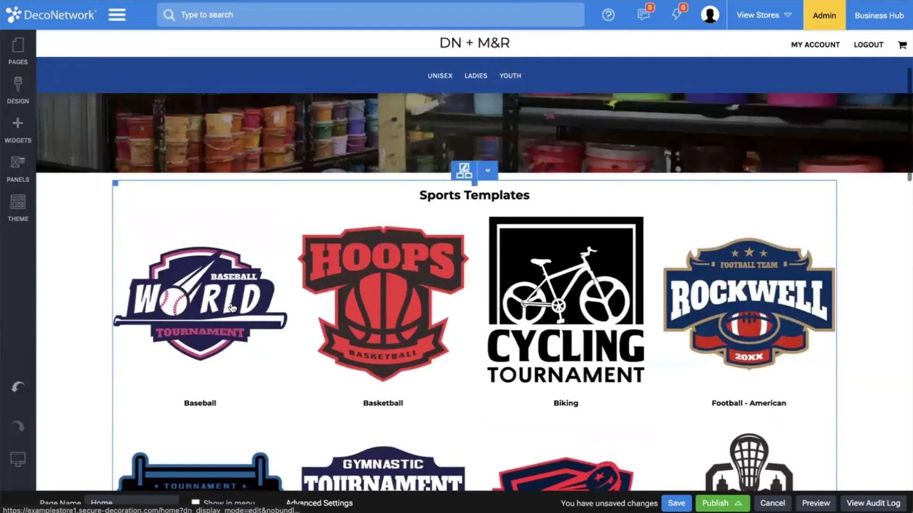
Set the Sports Templates widget's stock designs category to All.
double_click(412, 309)
left_click(403, 151)
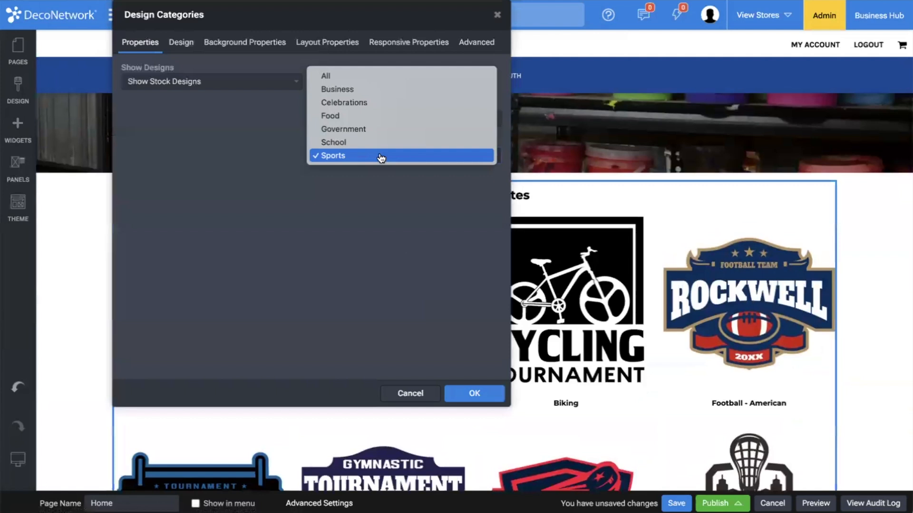
left_click(342, 73)
left_click(475, 393)
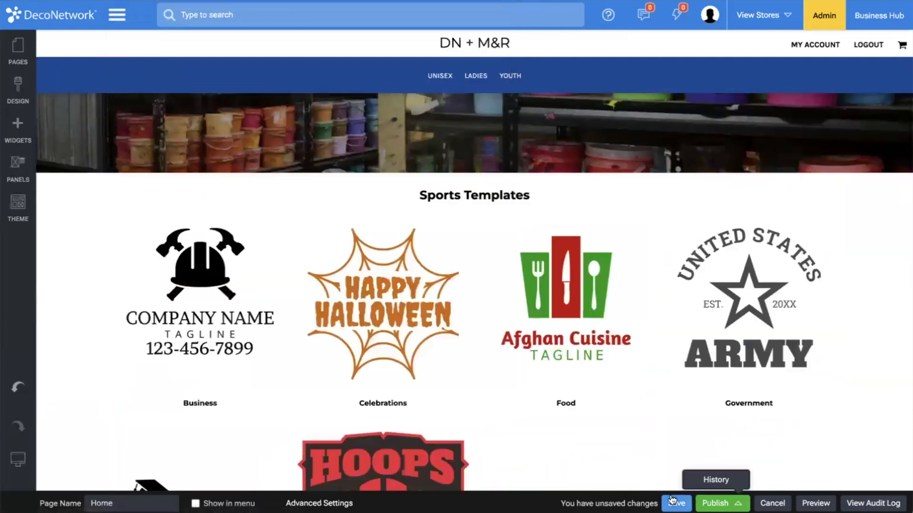
Save the Home page with the design categories widget, checking its layout and saving once more.
left_click(676, 503)
left_click(581, 304)
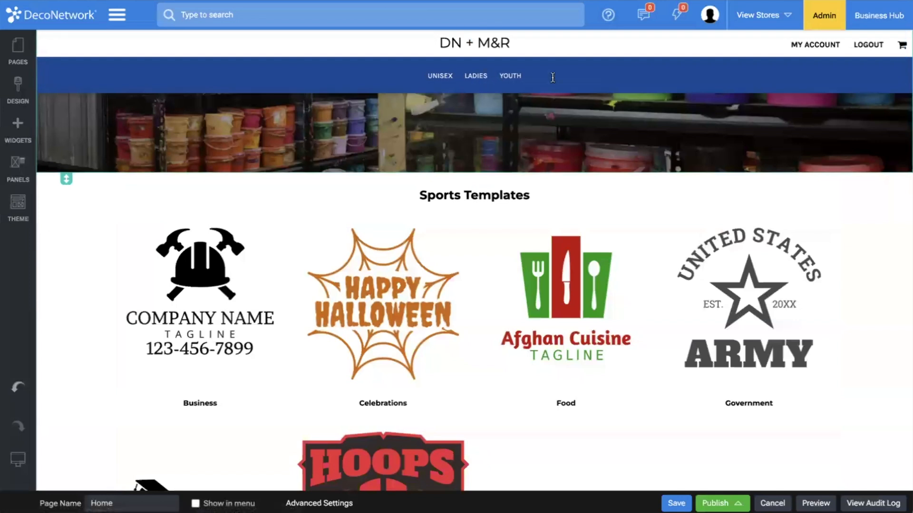
scroll(561, 307, "down", 5)
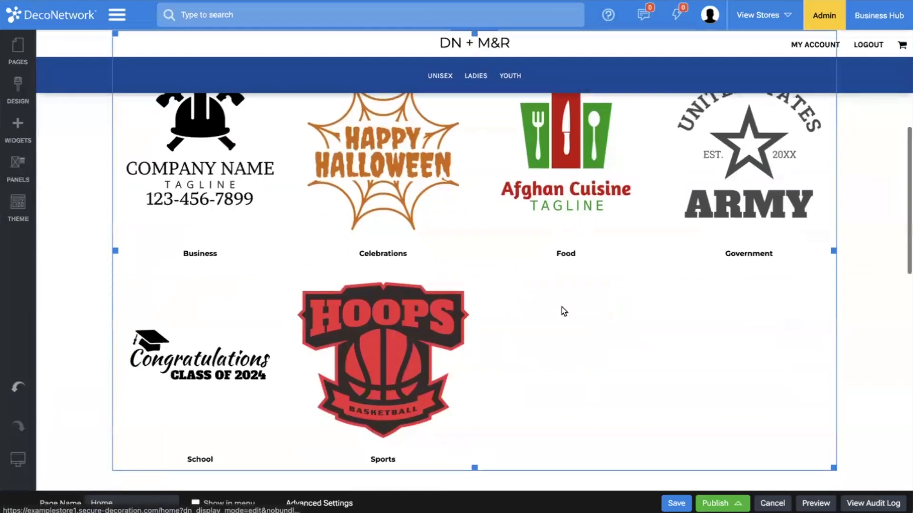
left_click(683, 504)
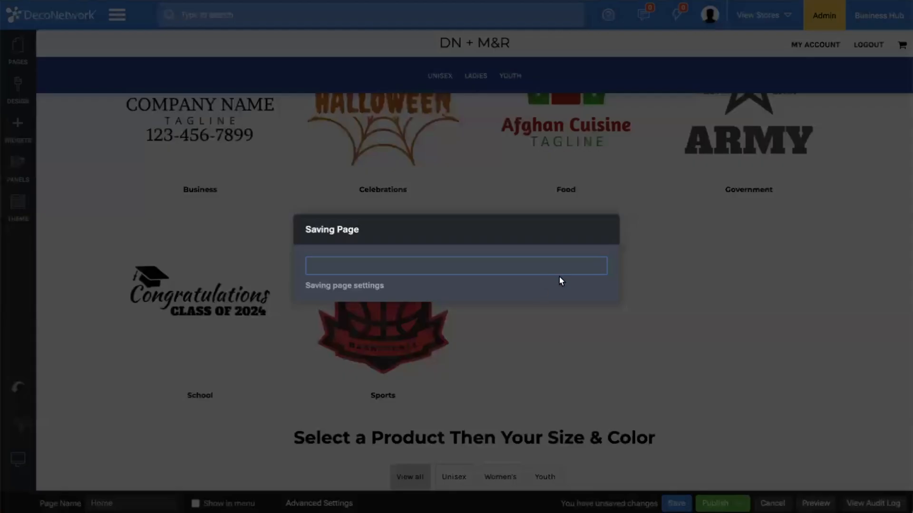
left_click(602, 304)
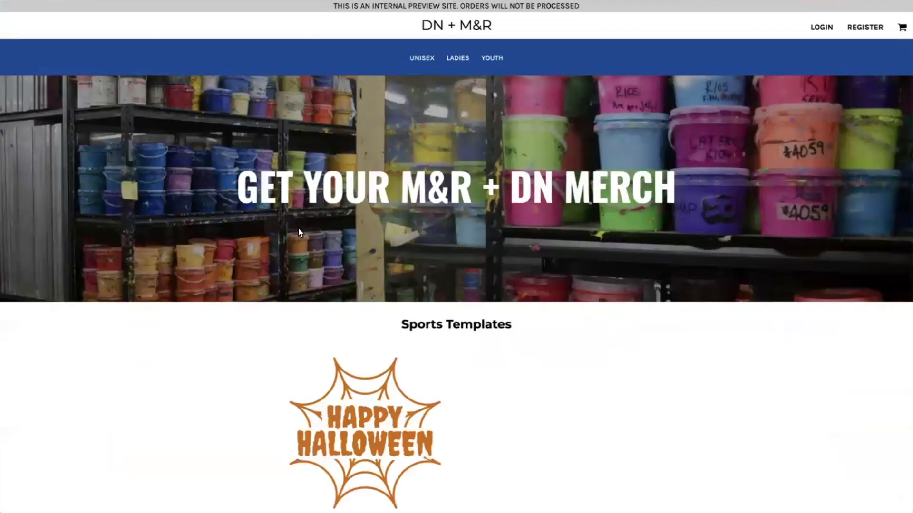
Check the design categories on the store's Home page by viewing the Food category, going back, and viewing the Sports category.
scroll(297, 231, "down", 8)
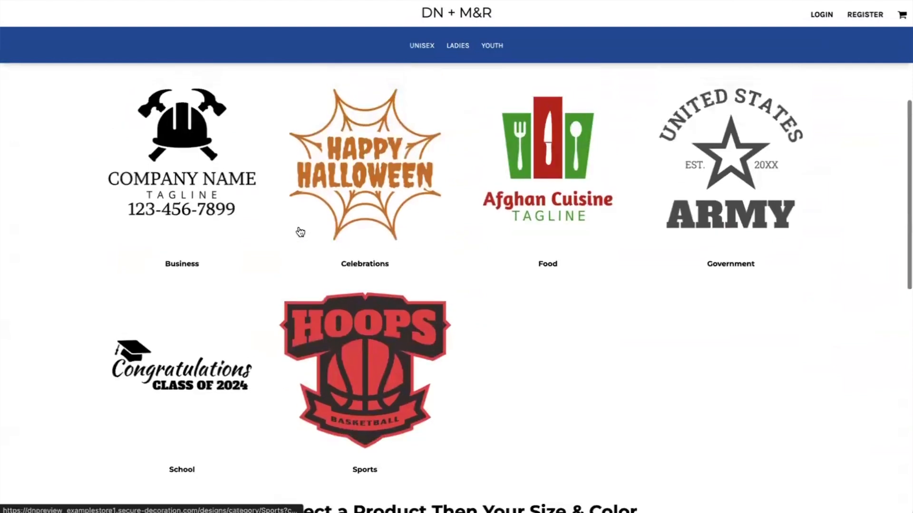
left_click(554, 152)
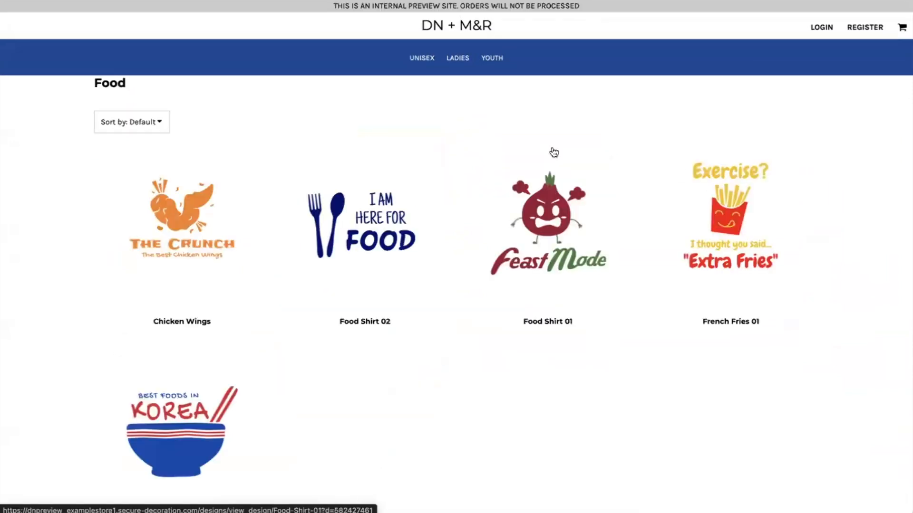
key("alt+Left")
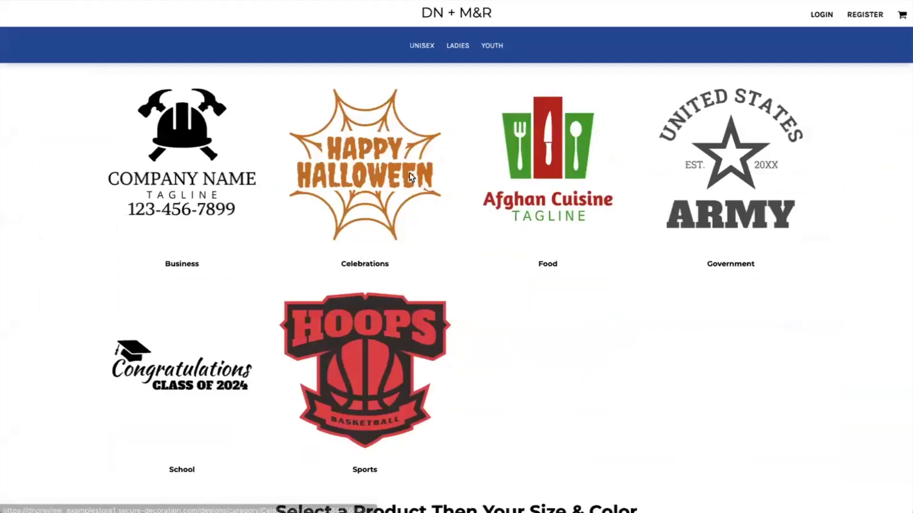
left_click(350, 348)
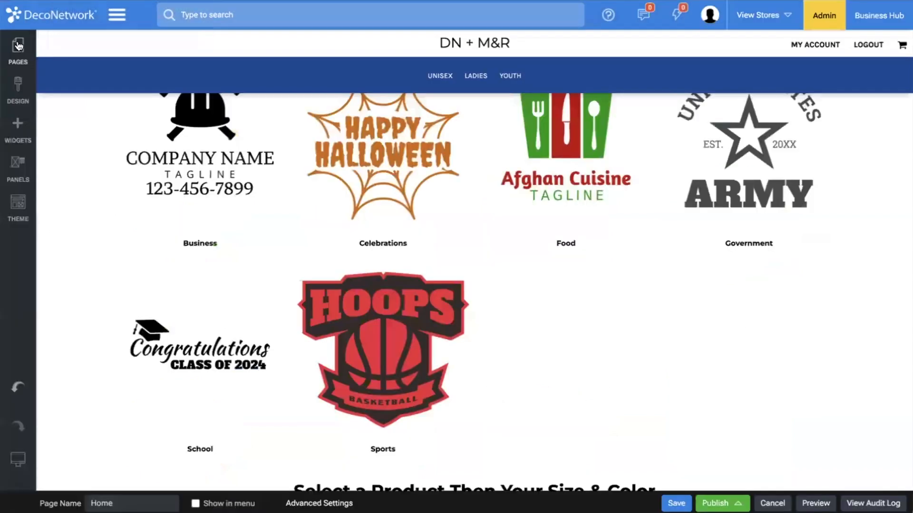
Open the Designs page in the page editor and bring up the properties of its Design Listing widget.
left_click(19, 45)
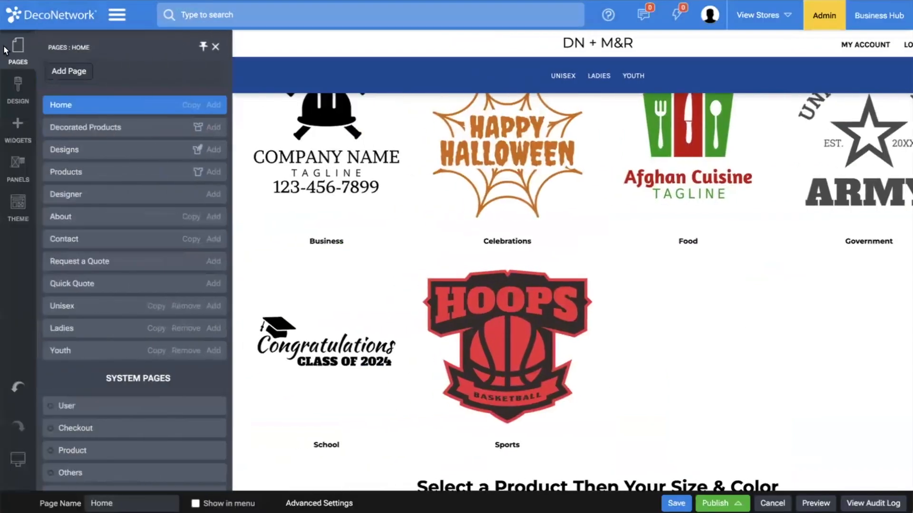
left_click(68, 149)
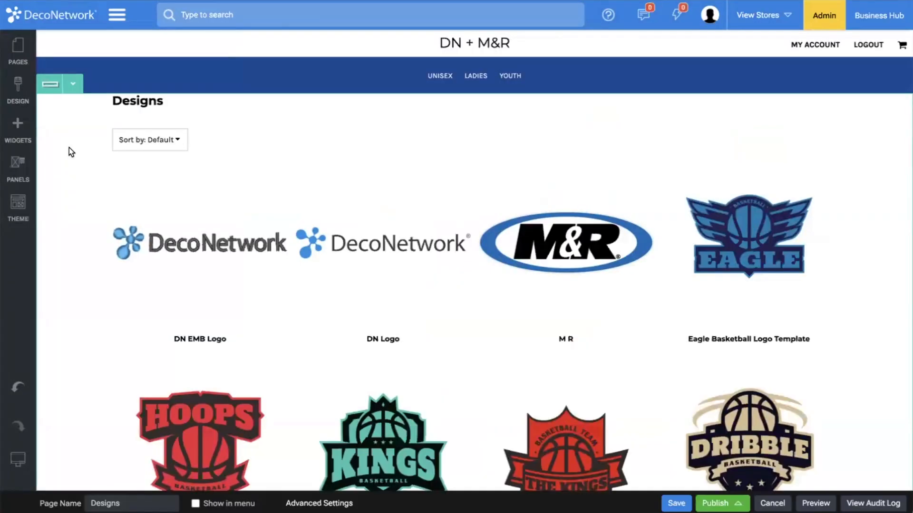
double_click(287, 219)
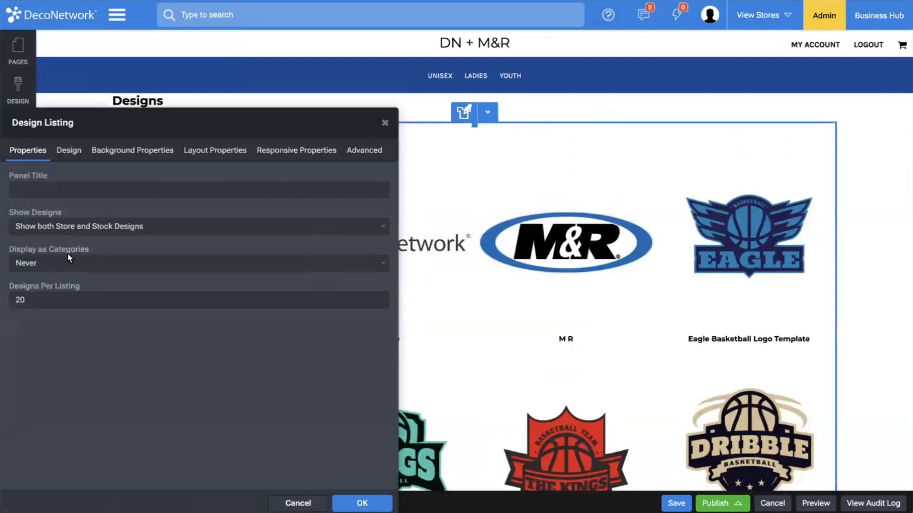
Set the Design Listing's Display as Categories to Only on View All, save the Designs page, and check Sports on the preview store.
left_click(87, 269)
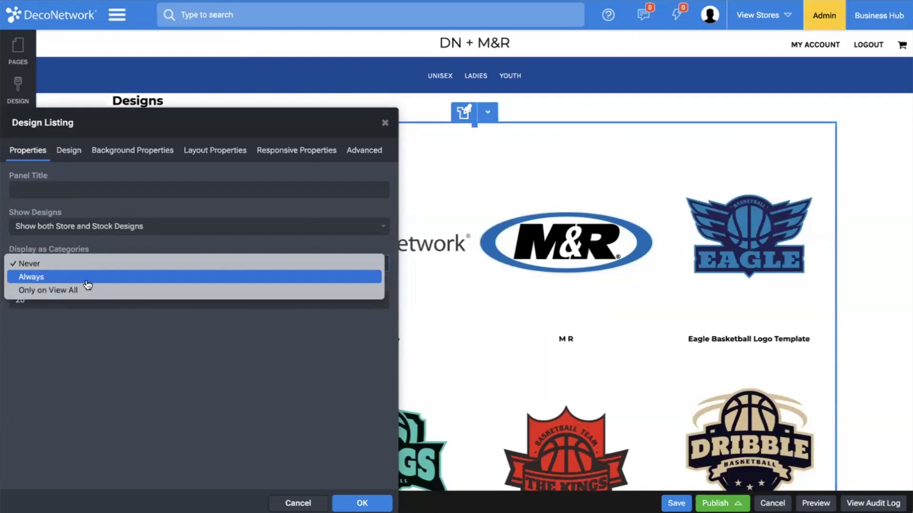
left_click(86, 291)
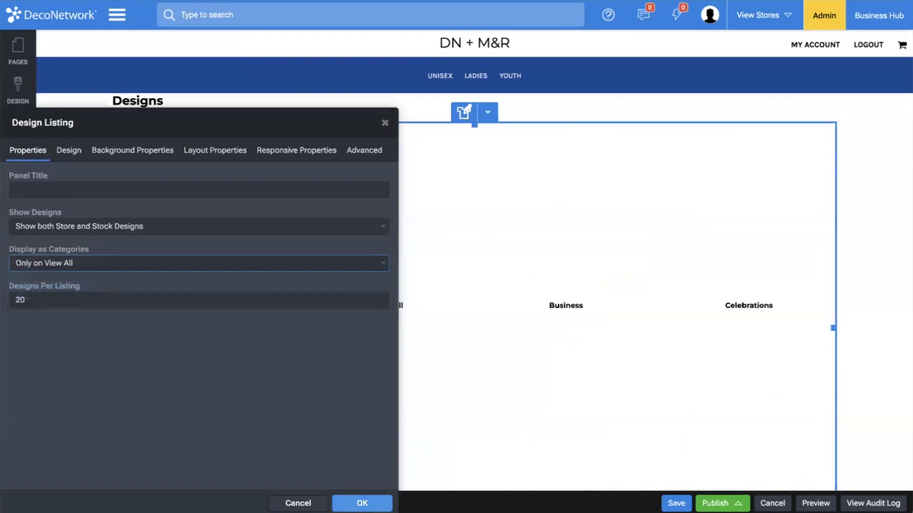
left_click(362, 504)
left_click(677, 504)
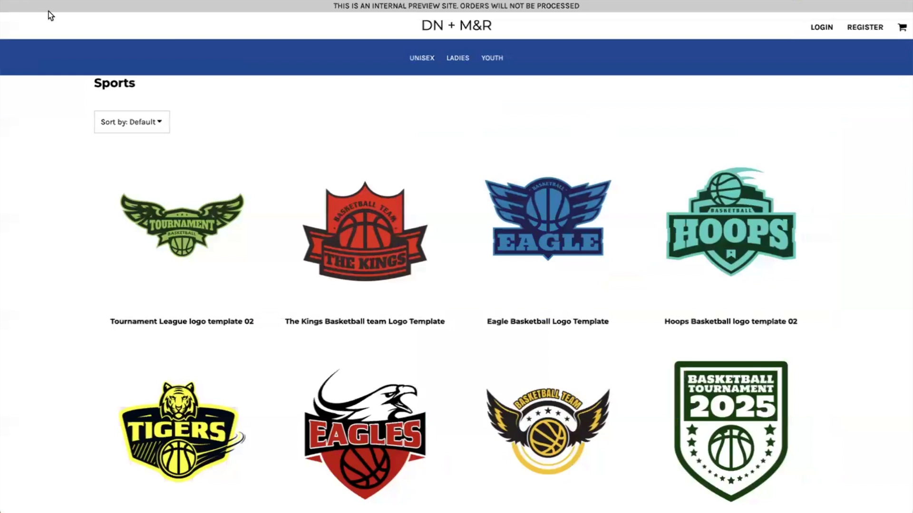
scroll(295, 235, "left", 5)
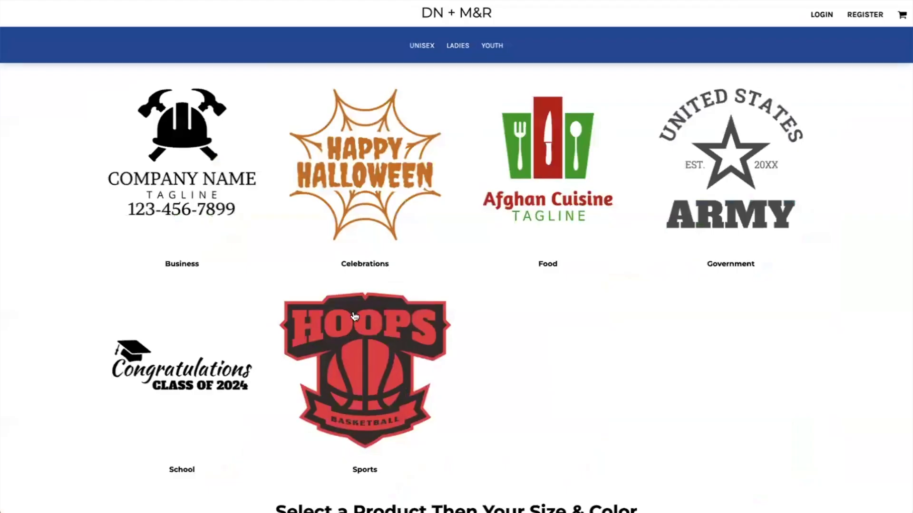
left_click(379, 391)
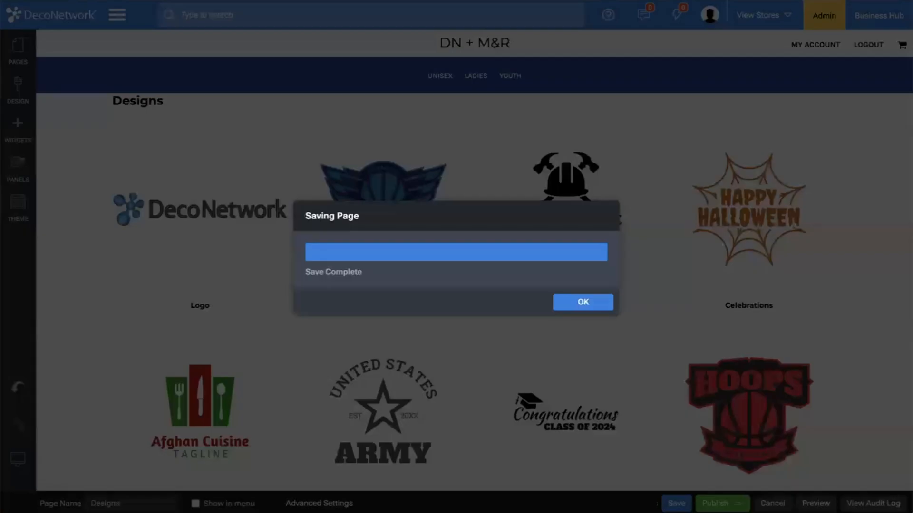
left_click(581, 301)
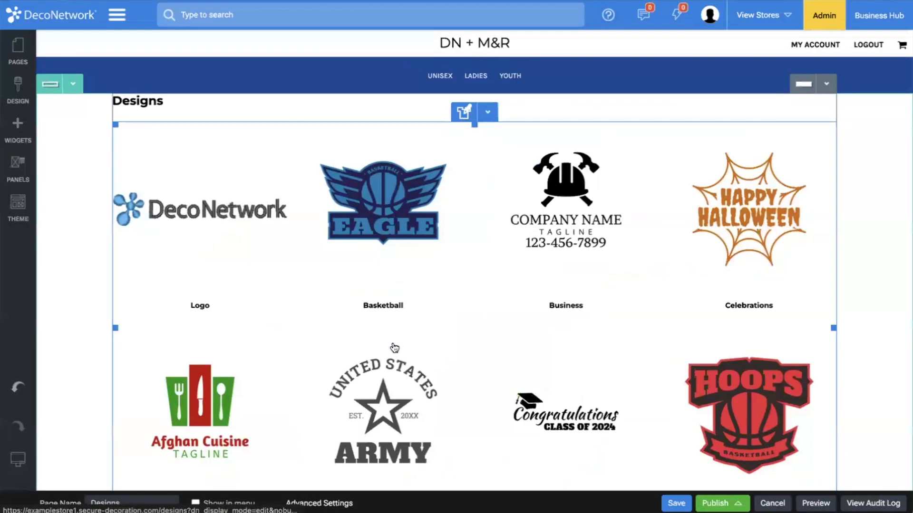
Set the Design Listing's Display as Categories to Always and save the Designs page.
double_click(393, 308)
left_click(86, 263)
left_click(79, 251)
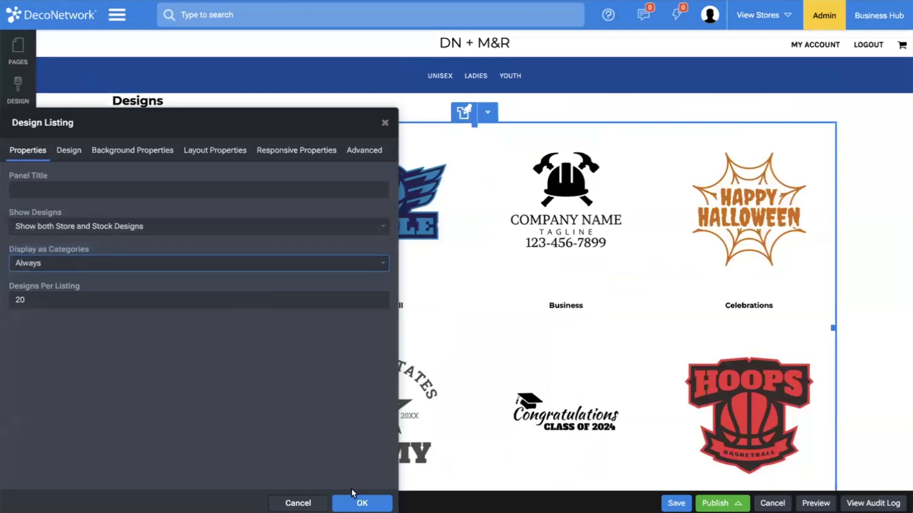
left_click(362, 500)
left_click(676, 503)
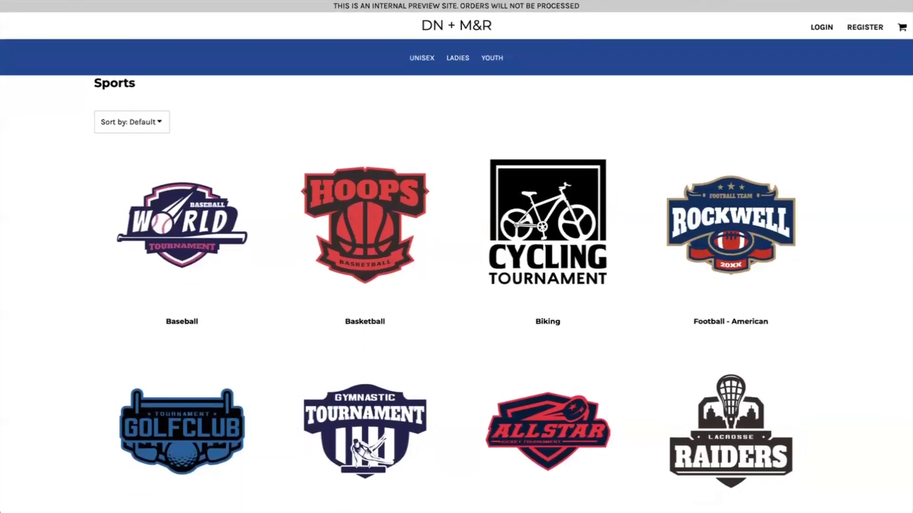
On the preview store, go from the Home page into Sports, open its Basketball subcategory, and examine the designs listed.
left_click(471, 27)
scroll(440, 291, "down", 4)
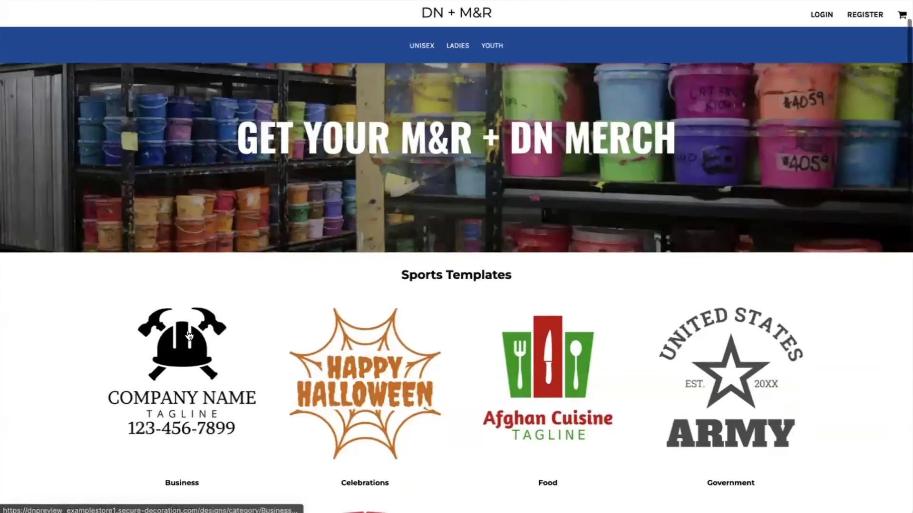
scroll(440, 291, "down", 3)
left_click(347, 341)
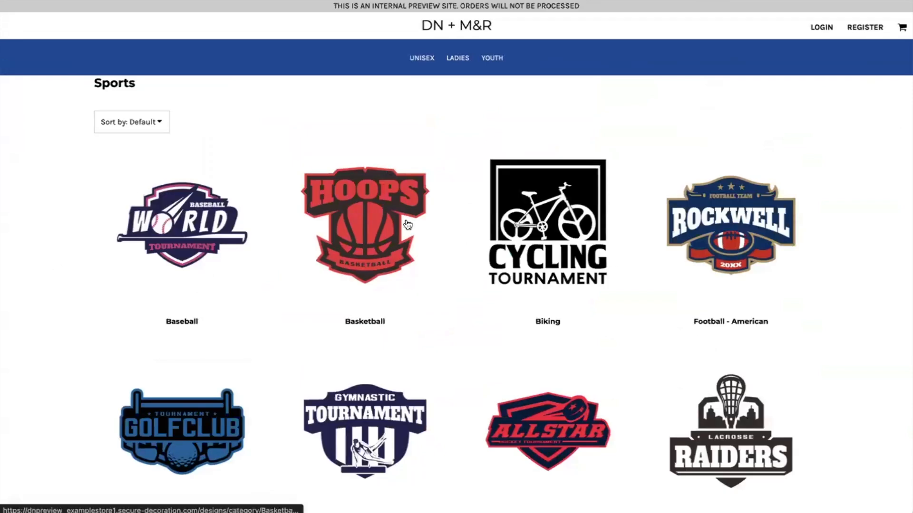
left_click(394, 231)
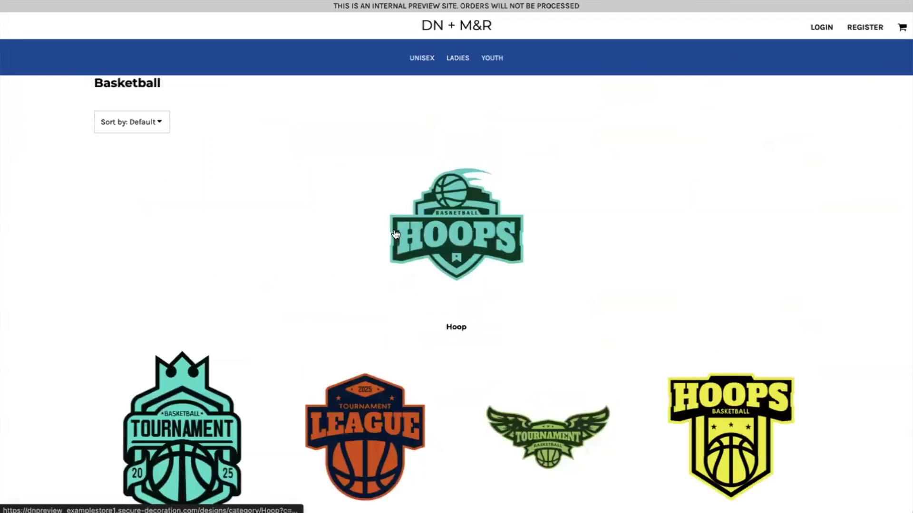
scroll(495, 259, "down", 3)
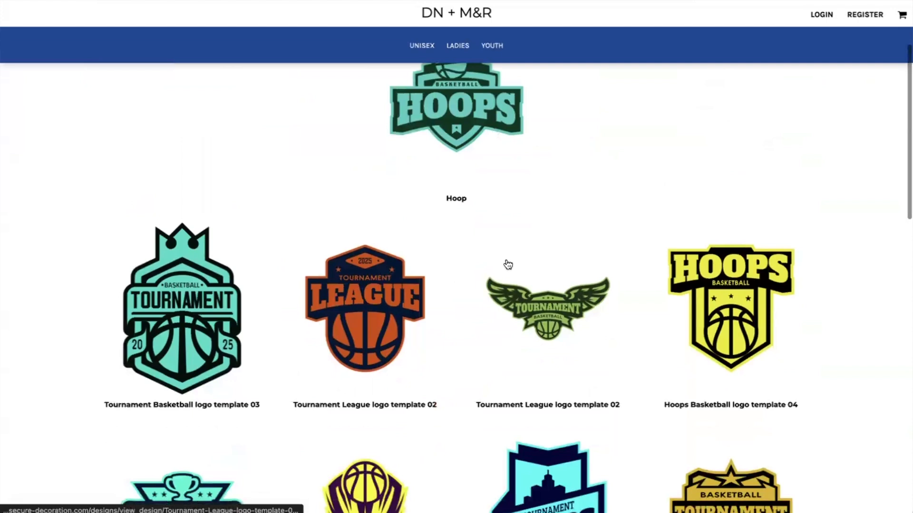
scroll(340, 408, "up", 3)
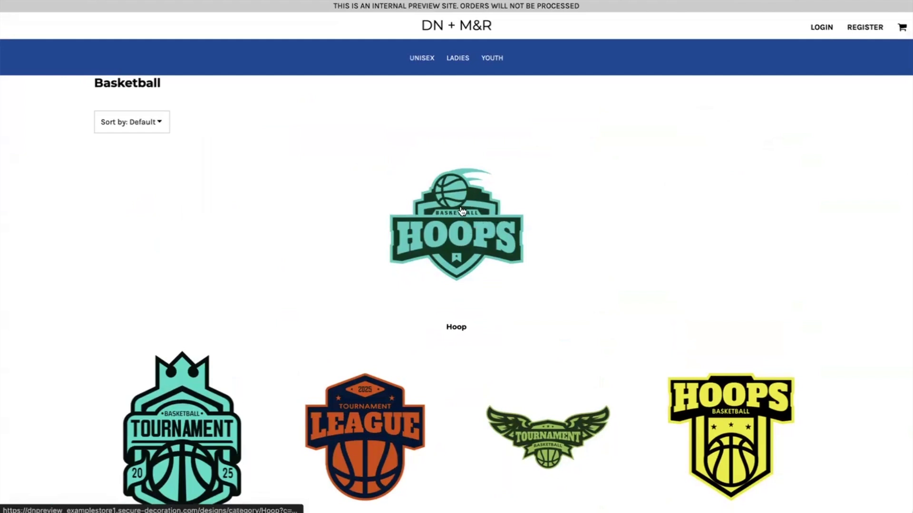
scroll(445, 242, "down", 3)
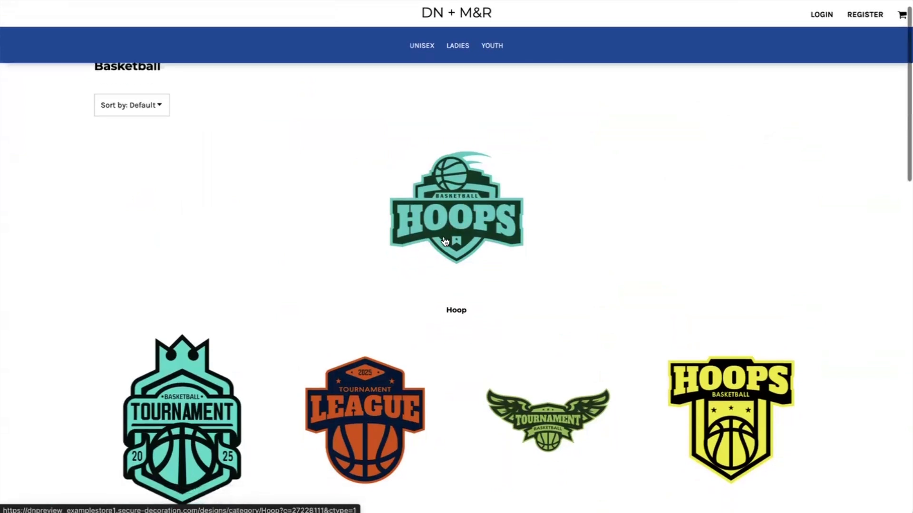
Return from Basketball through Sports to the Home page and review the path into the Sports category again.
scroll(521, 361, "left", 5)
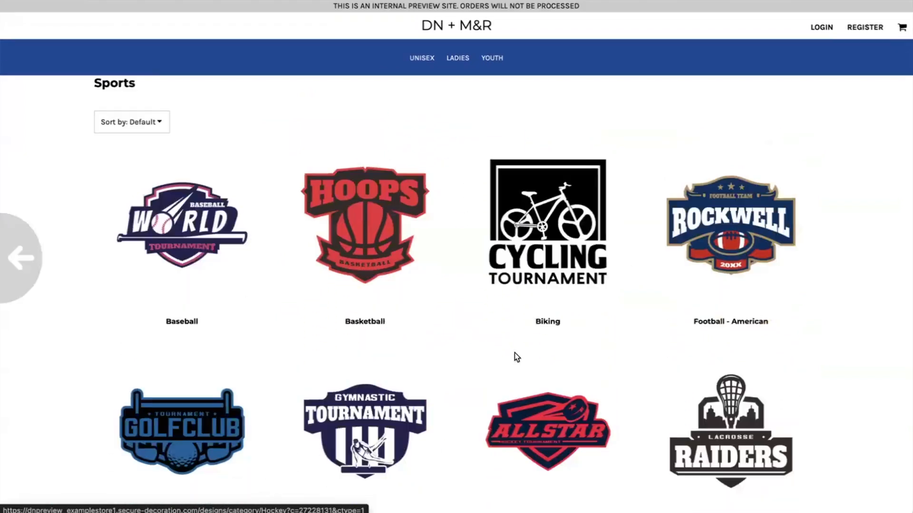
scroll(433, 306, "left", 5)
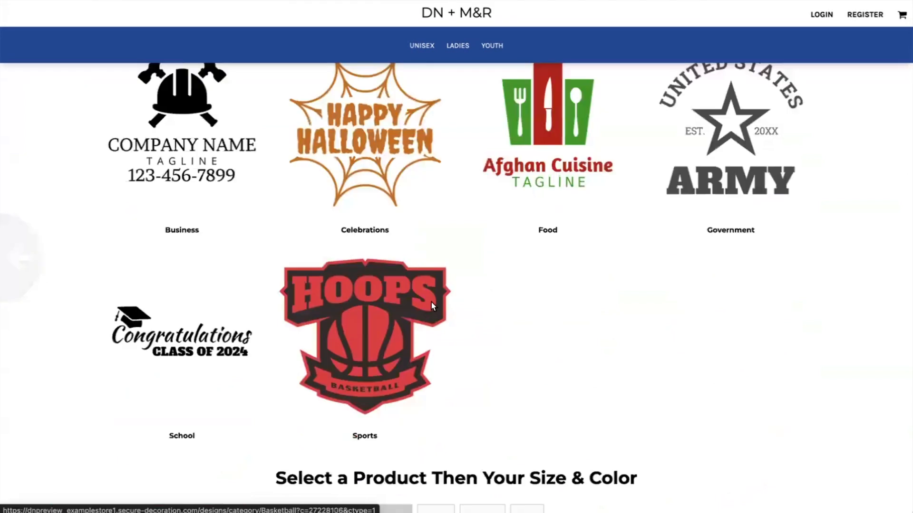
left_click(373, 333)
scroll(373, 333, "left", 5)
scroll(373, 333, "up", 4)
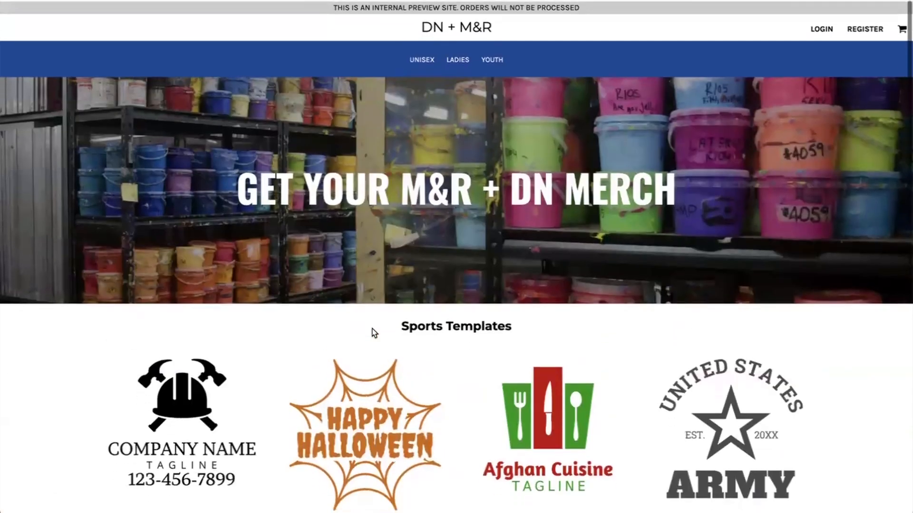
scroll(373, 332, "right", 5)
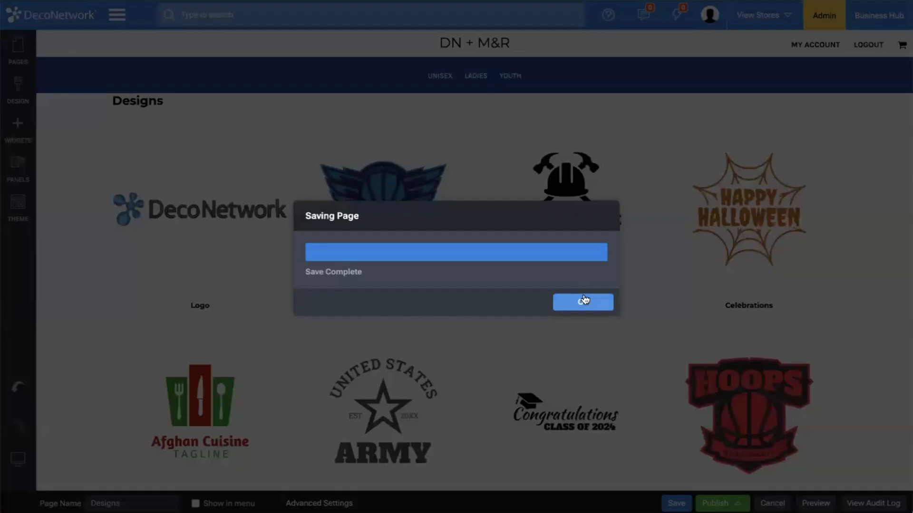
Acknowledge the completed save of the Designs page and view the Basketball subcategory within Sports on the preview store.
left_click(584, 302)
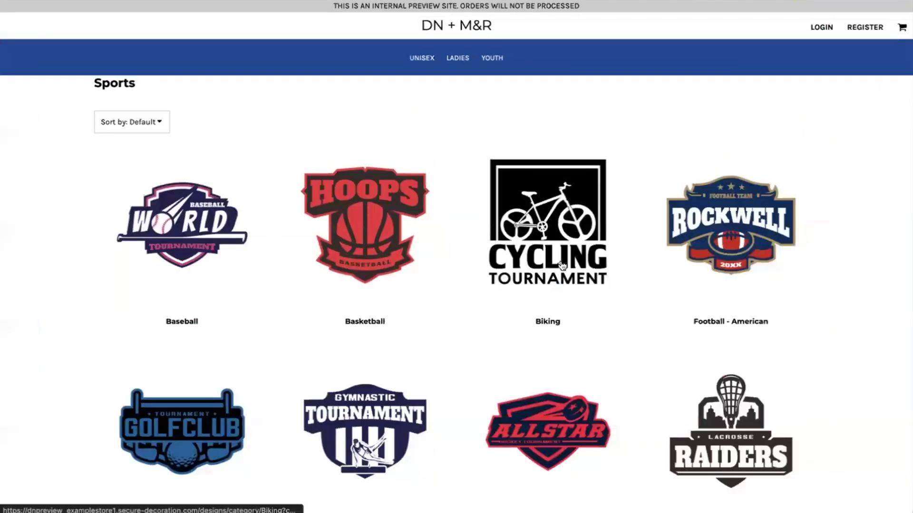
left_click(356, 258)
scroll(355, 258, "left", 5)
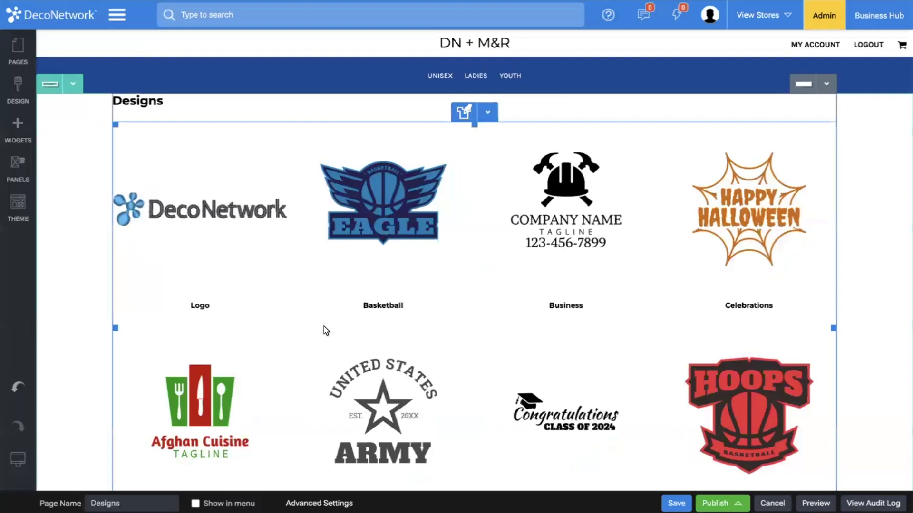
Add a new page named "Templates" to the store.
left_click(9, 47)
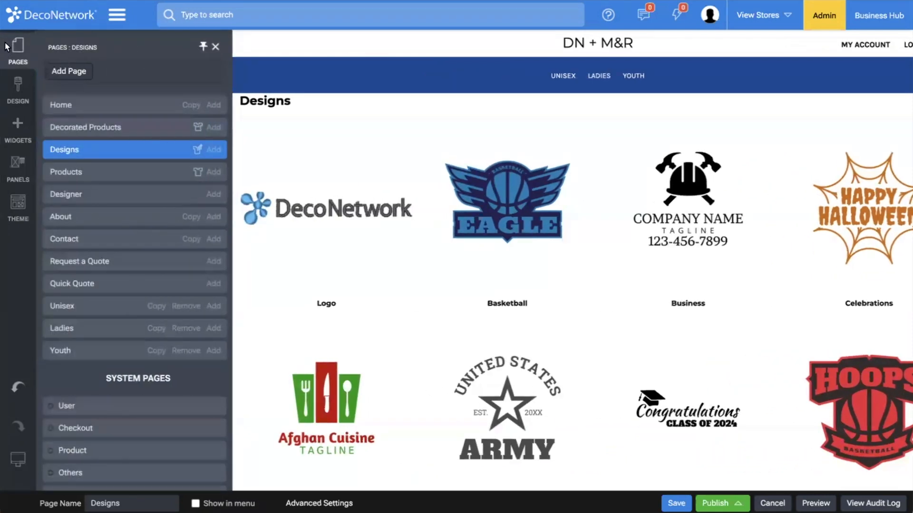
left_click(84, 72)
left_click(406, 265)
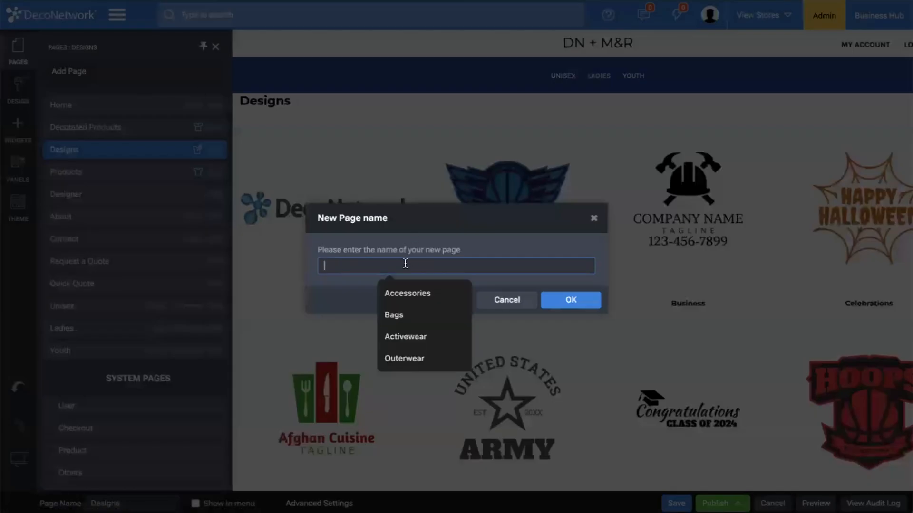
type("Templates")
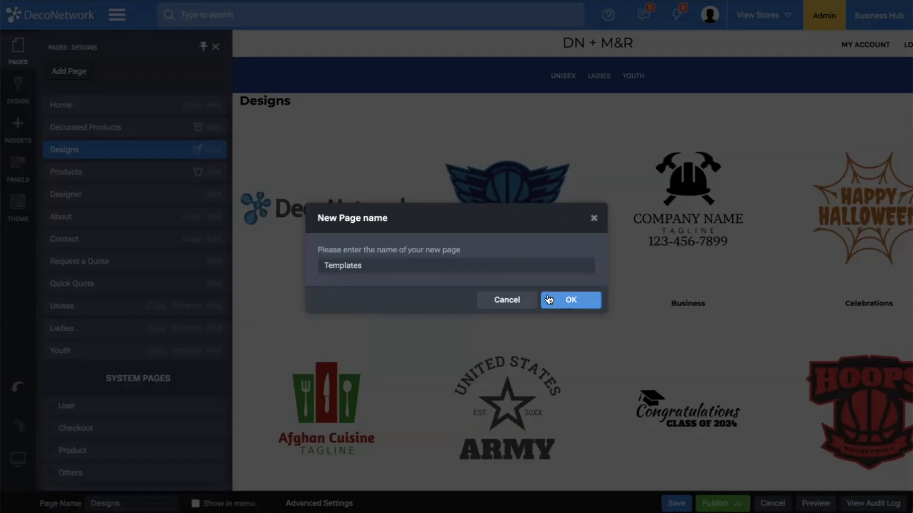
left_click(547, 295)
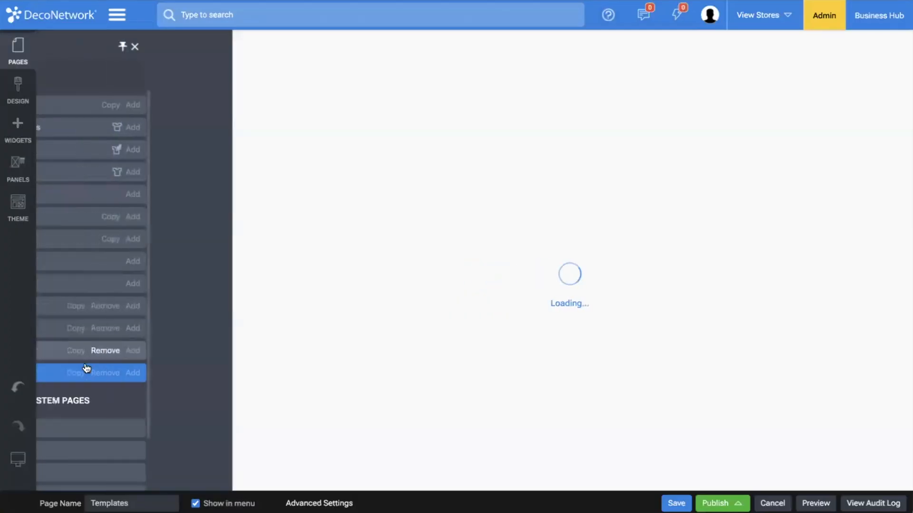
Rename the new Templates page to "Artwork Templates" and save it.
type("Artwork")
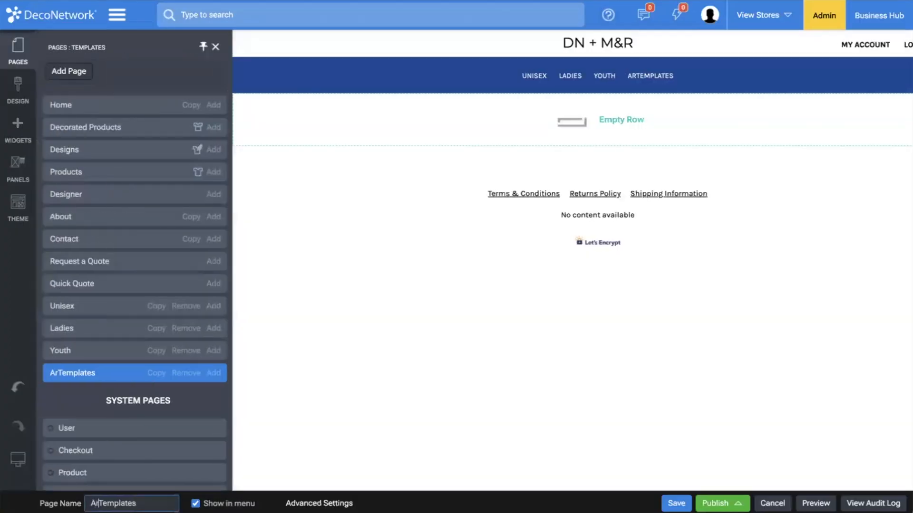
left_click(676, 504)
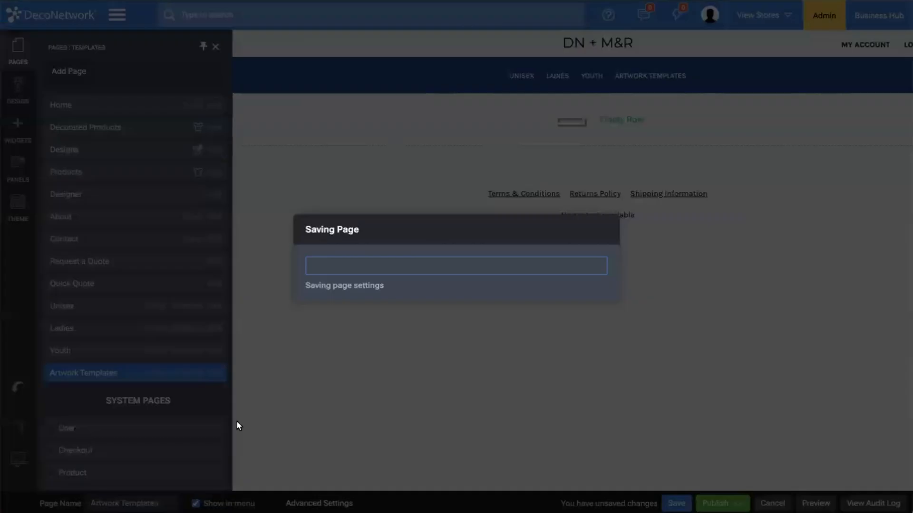
left_click(592, 309)
Move the Artwork Templates page up to just below Home in the page list and return to its layout.
left_click_drag(106, 379, 155, 118)
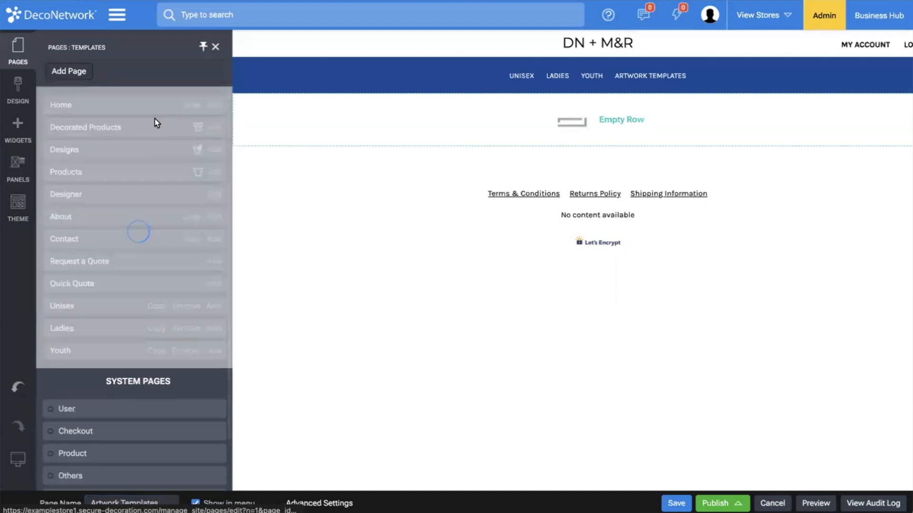
left_click(374, 201)
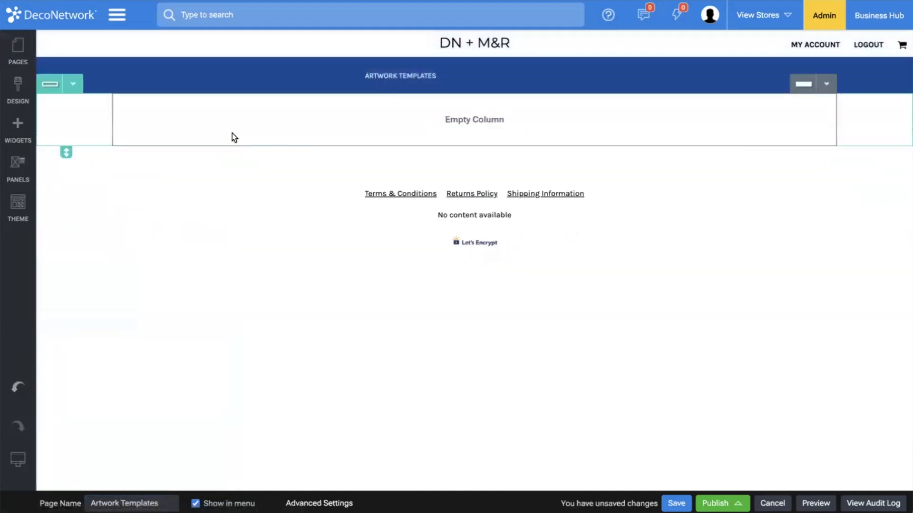
Copy the Artwork Templates page as "Sports", saving pending changes, and nest the new page beneath Artwork Templates with its layout open.
left_click(17, 46)
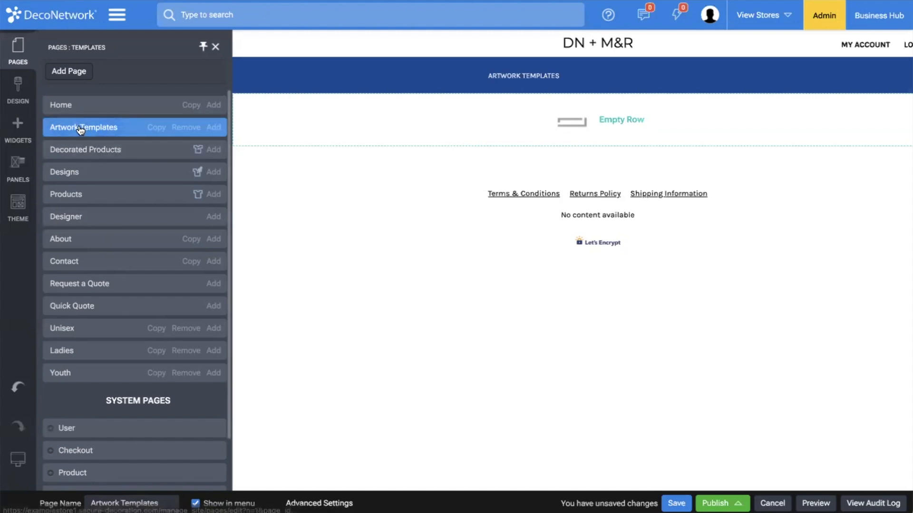
left_click(162, 128)
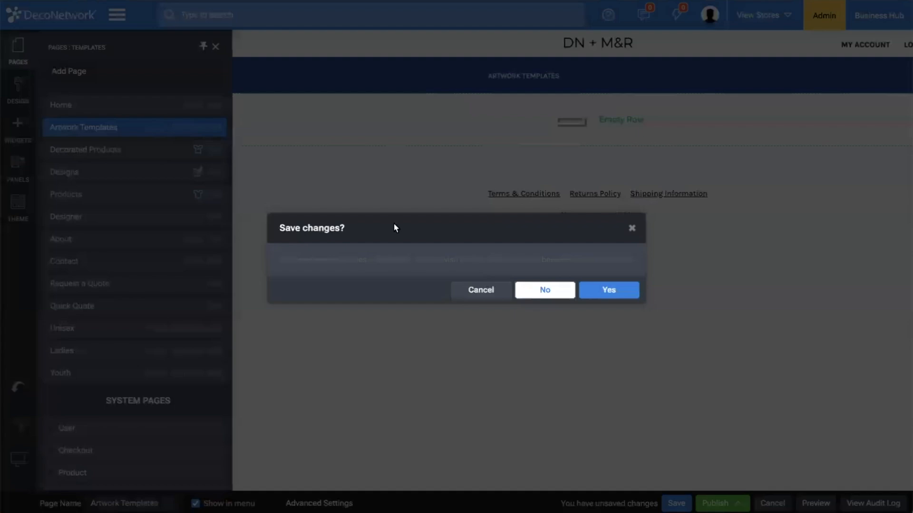
left_click(595, 286)
triple_click(448, 268)
type("Sports")
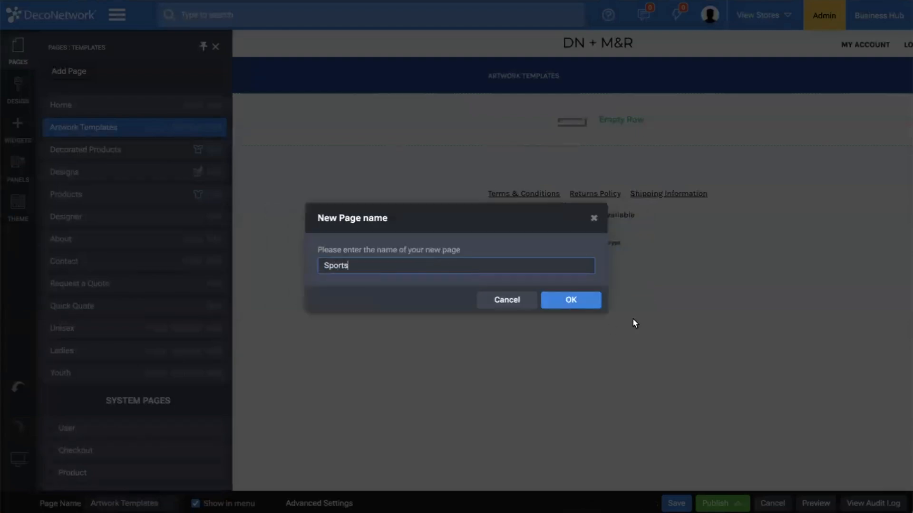
left_click(570, 299)
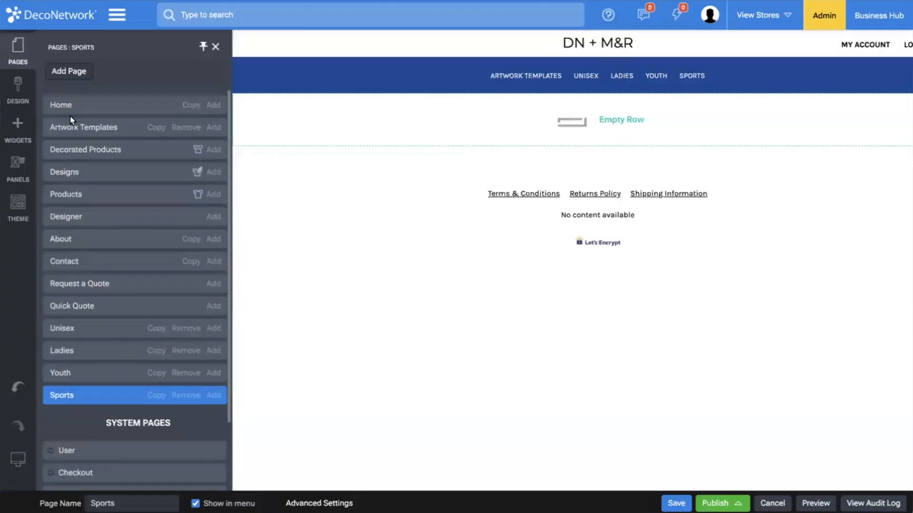
left_click_drag(91, 395, 129, 126)
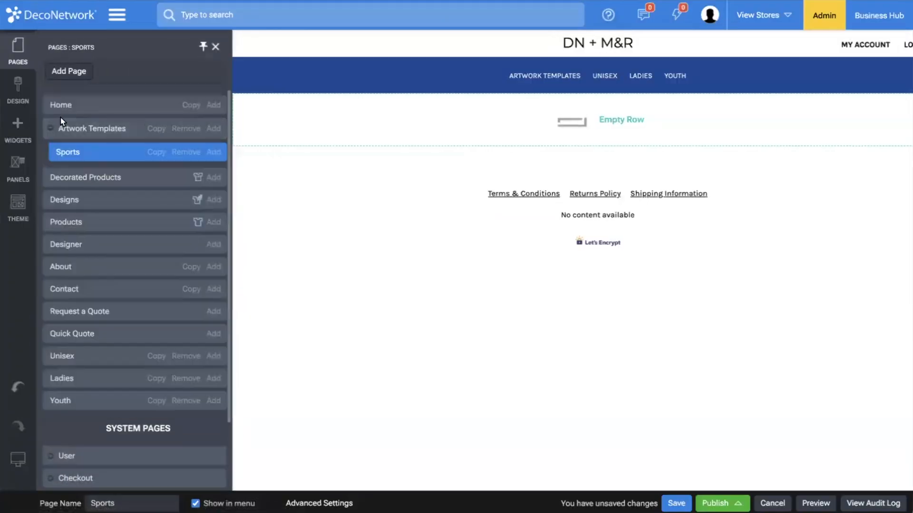
left_click(75, 150)
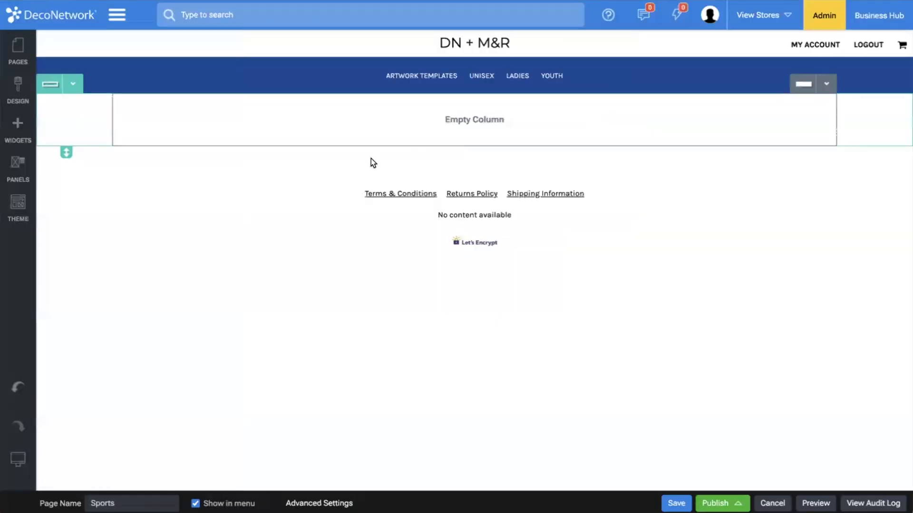
Add a Design Categories widget to the empty column of the Sports page.
left_click(17, 125)
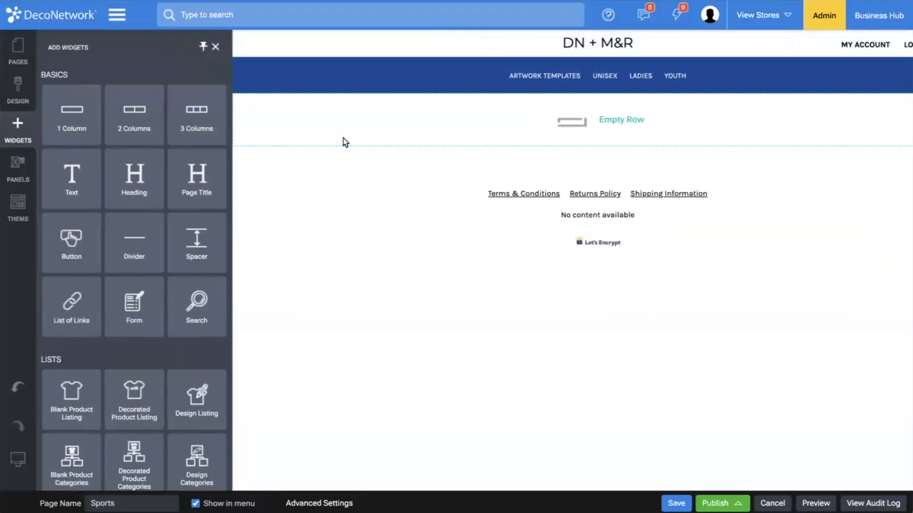
scroll(136, 304, "down", 2)
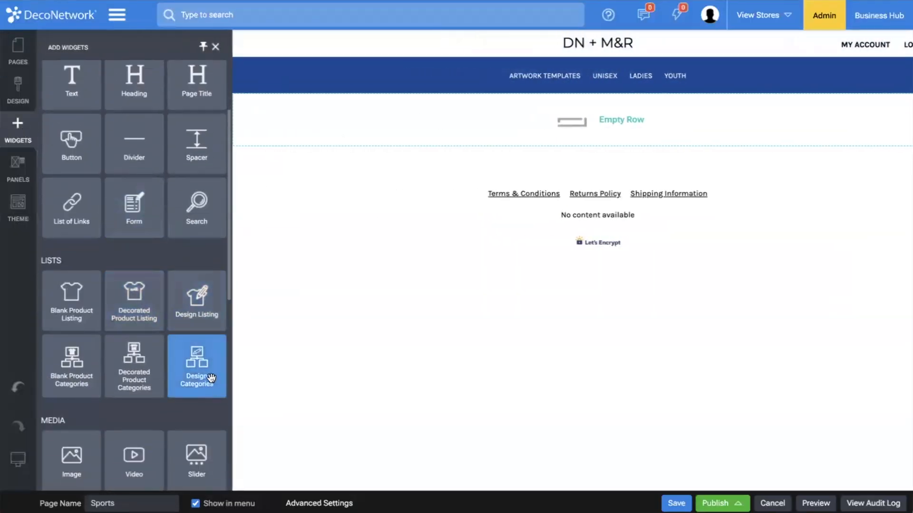
left_click_drag(210, 370, 344, 108)
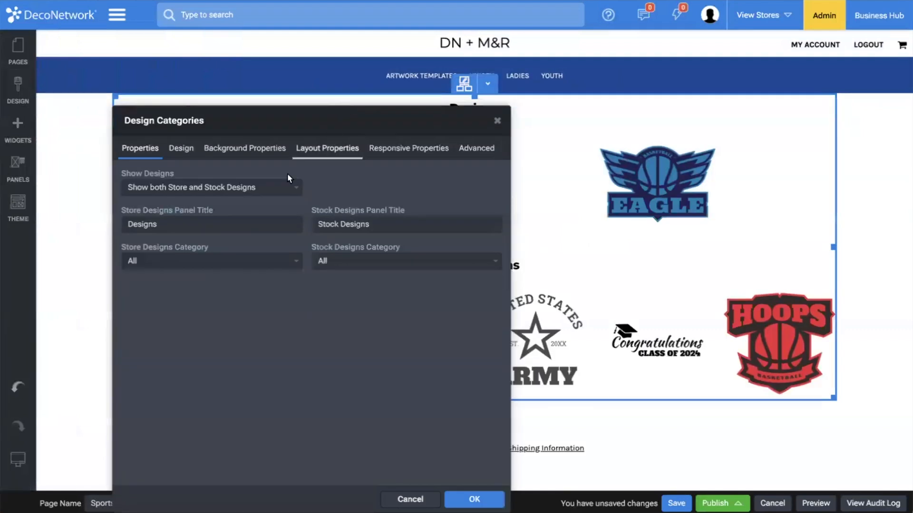
Make the Design Categories widget show only stock designs from the Sports category and clear its stock designs panel title.
left_click(357, 261)
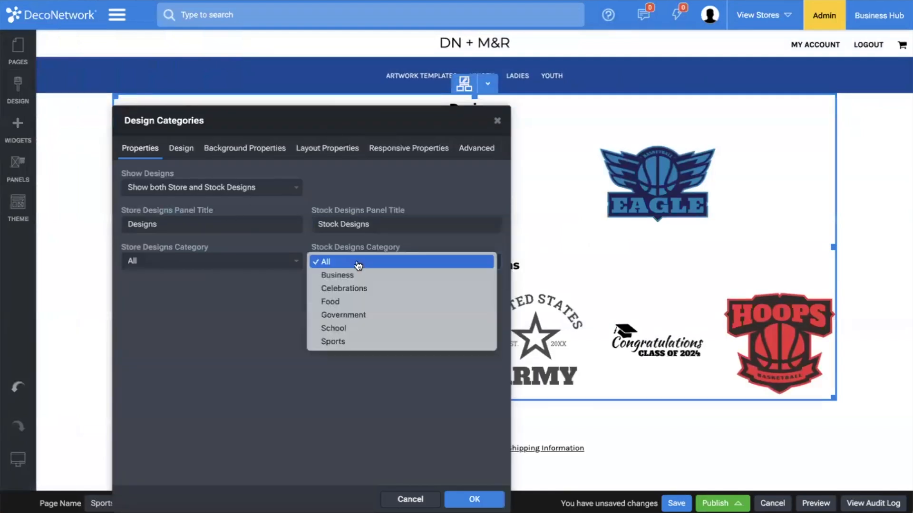
left_click(348, 186)
left_click(369, 225)
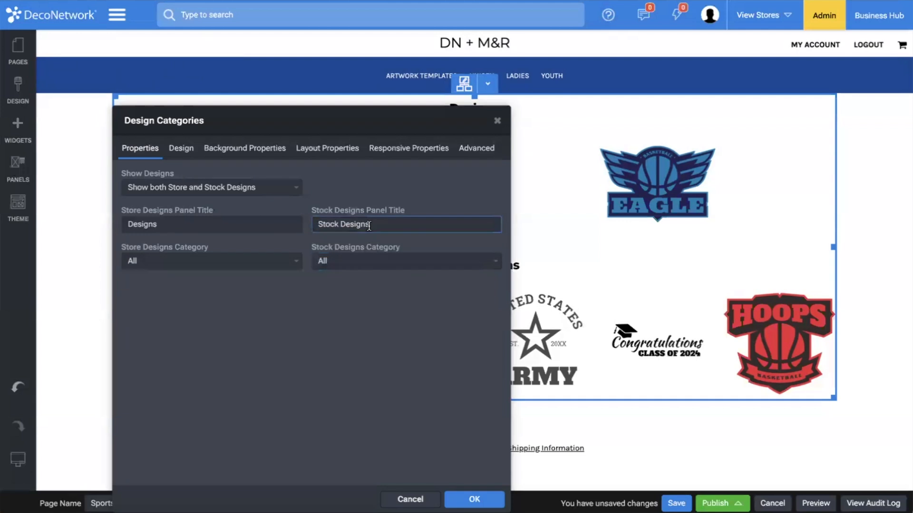
left_click(377, 265)
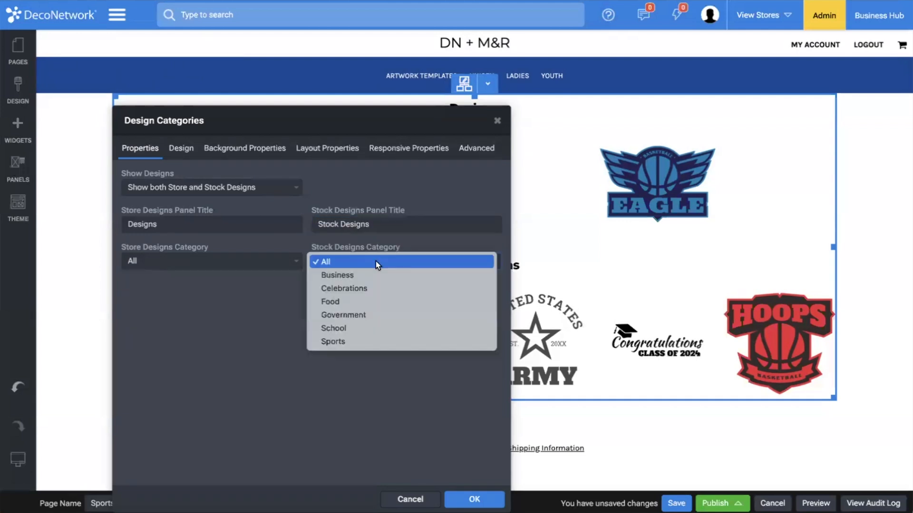
left_click(367, 341)
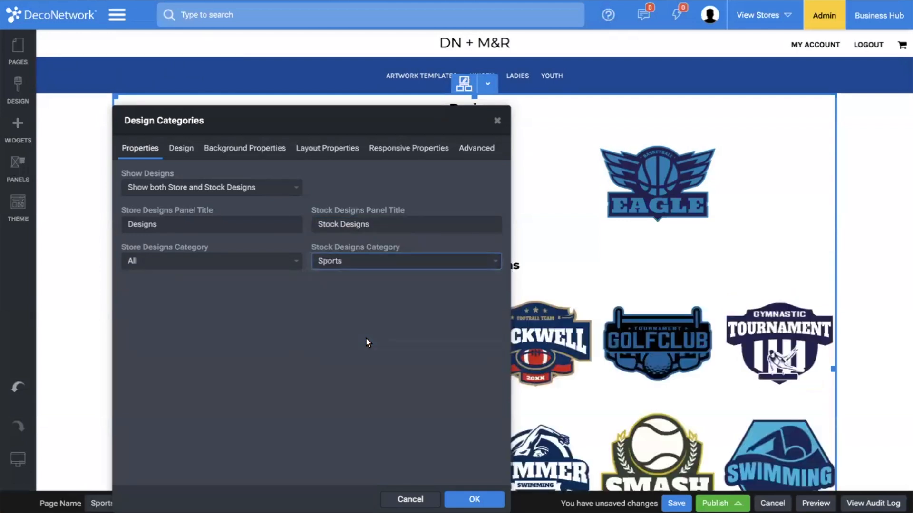
left_click(233, 187)
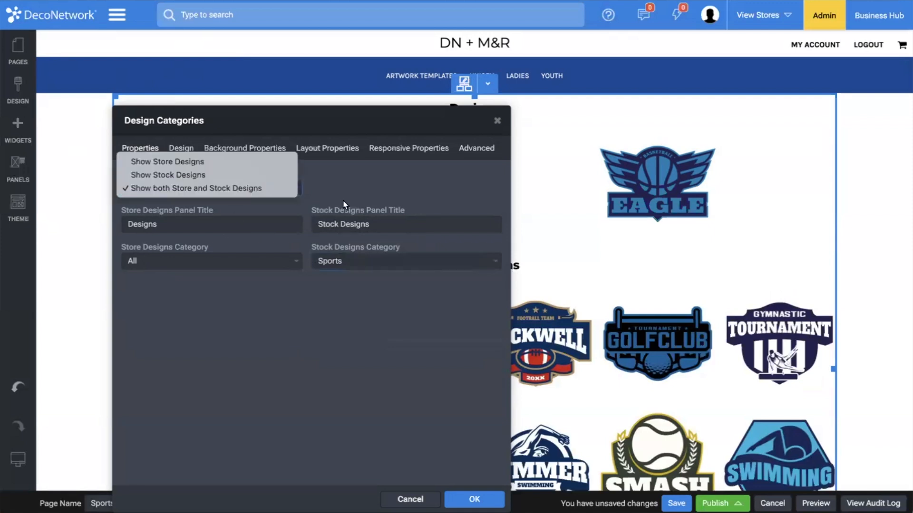
left_click(230, 175)
triple_click(388, 216)
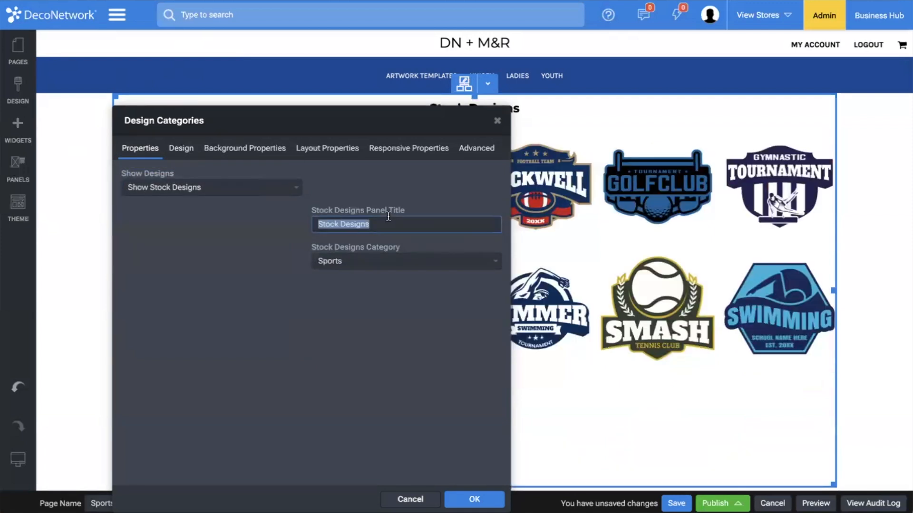
key("BackSpace")
Set the widget's thumbnail size to 300x300 with category names set to Show Below, and apply the settings.
left_click(181, 148)
left_click(228, 331)
left_click(224, 360)
left_click(375, 373)
left_click(376, 440)
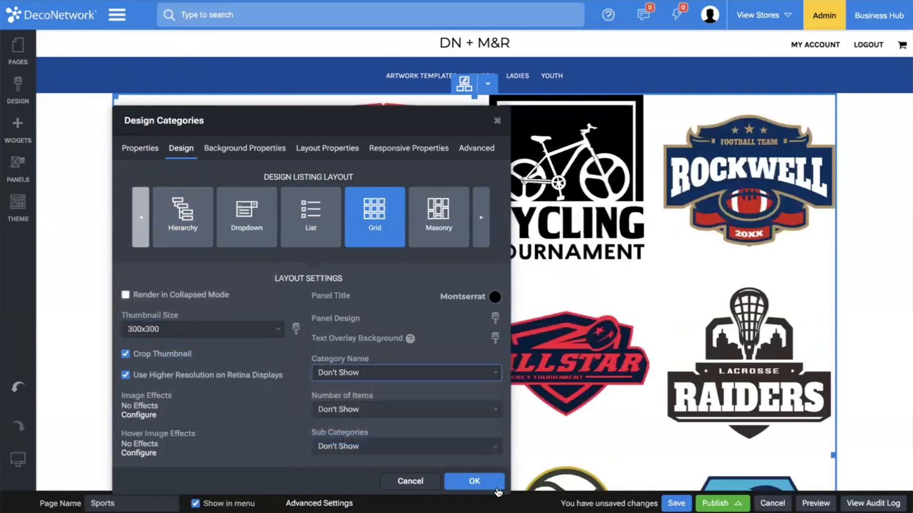
left_click(474, 482)
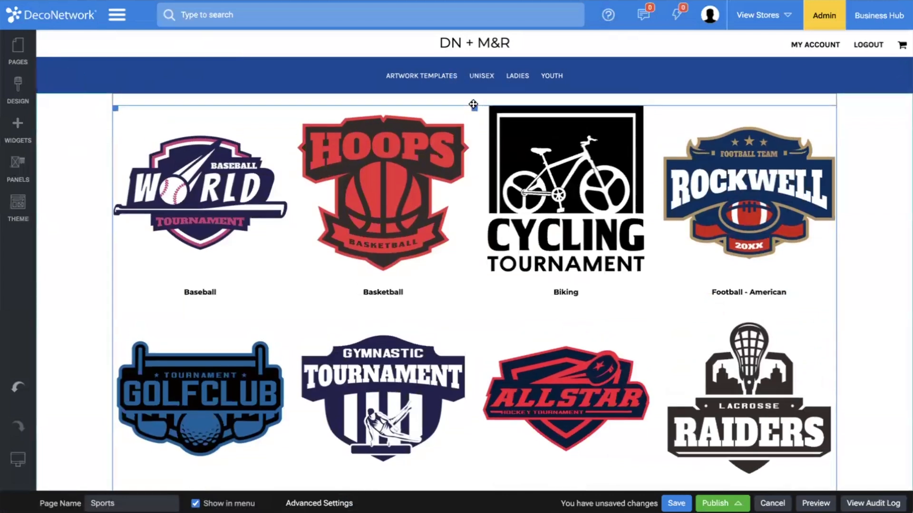
Save the Sports page and acknowledge the completed save.
scroll(473, 123, "down", 3)
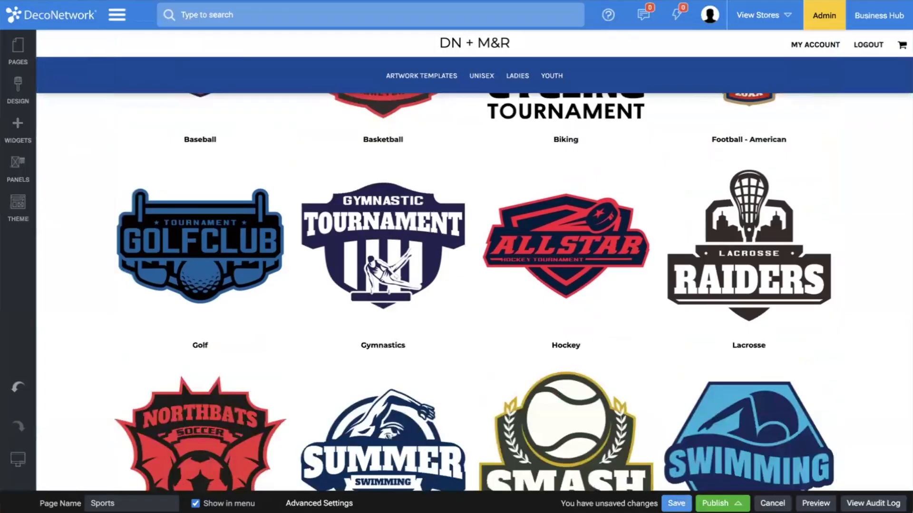
left_click(675, 499)
left_click(598, 306)
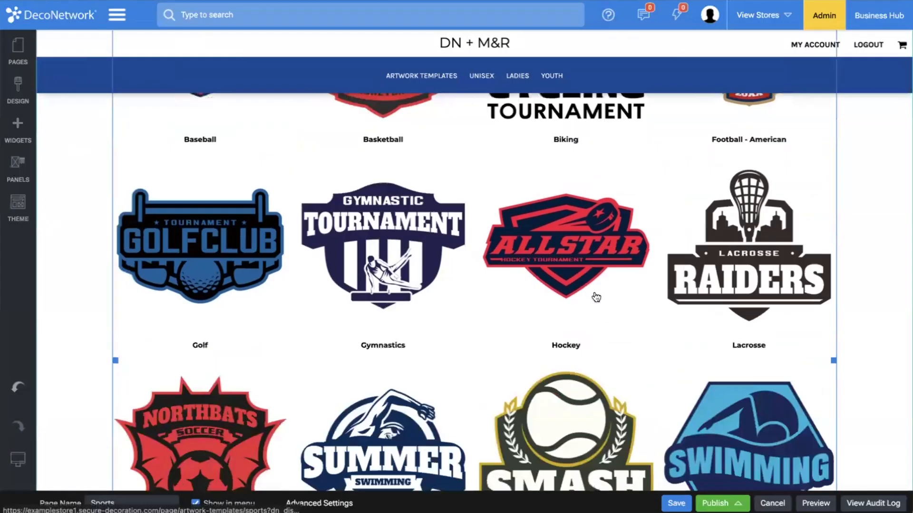
Add a hover image effect to the design categories that scales thumbnails to 95 with a 1500 animation duration.
double_click(594, 293)
left_click(62, 162)
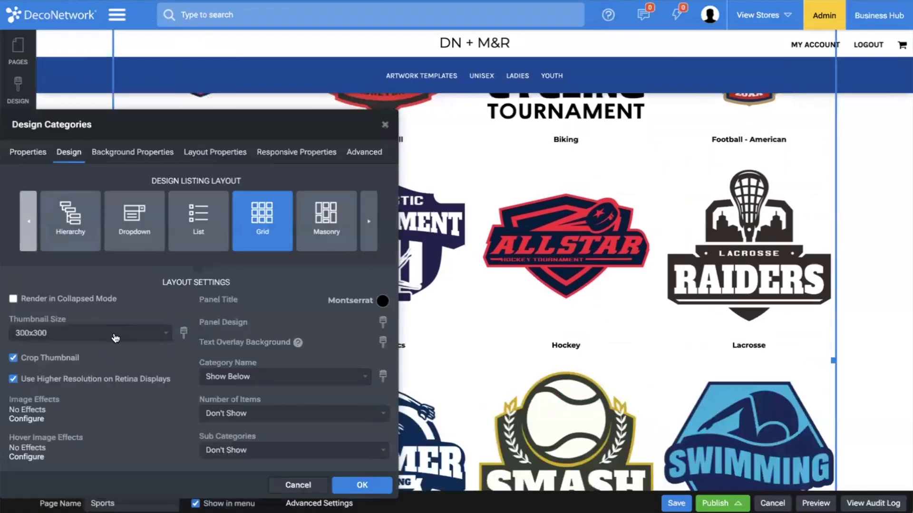
left_click(29, 457)
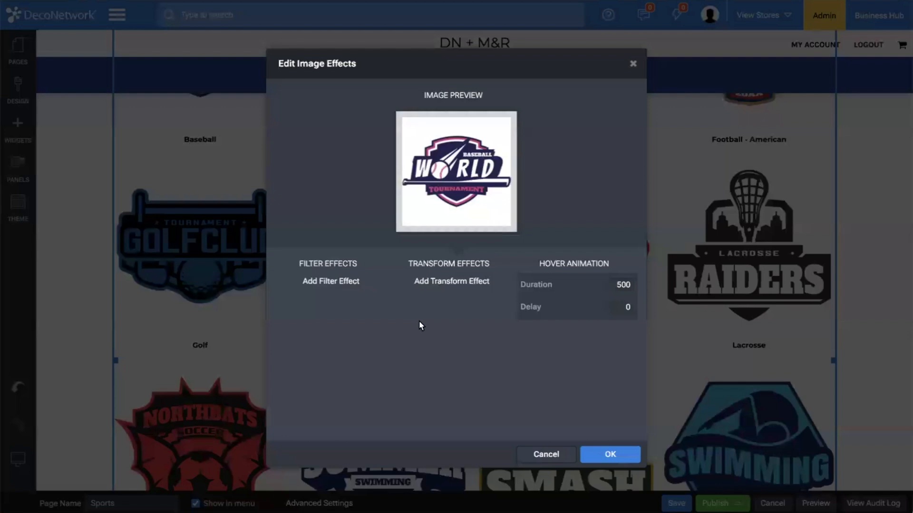
left_click(438, 284)
left_click(314, 267)
type("5")
key("Tab")
key("Tab")
key("Tab")
type("1")
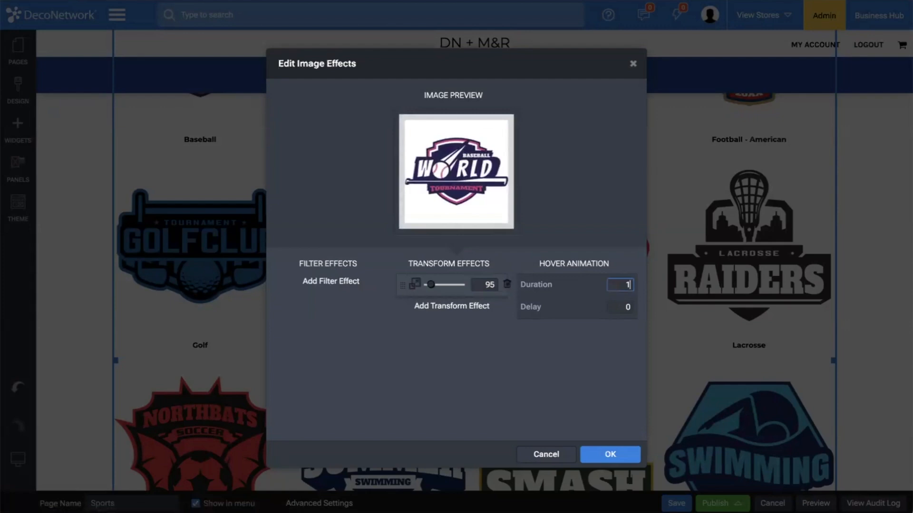
type("500")
left_click(621, 456)
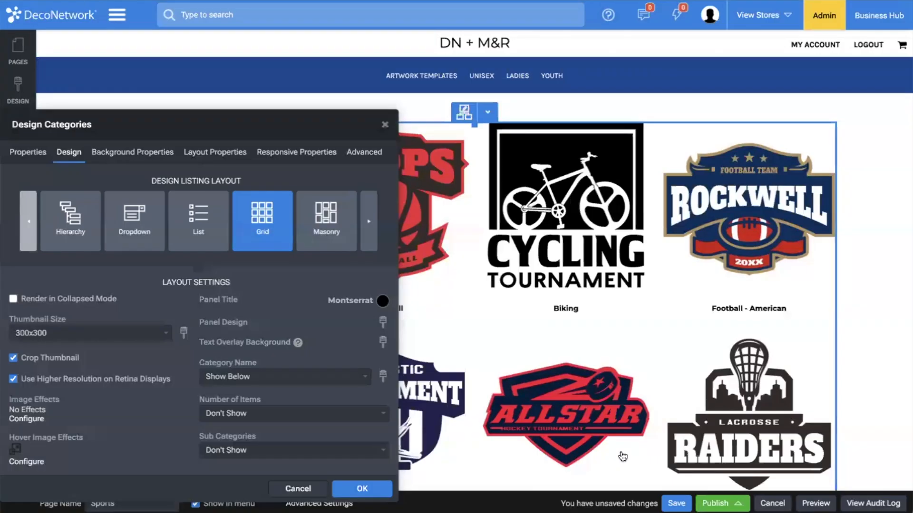
Set the Design Categories widget's layout spacing to X-Large and apply the widget settings.
left_click(142, 152)
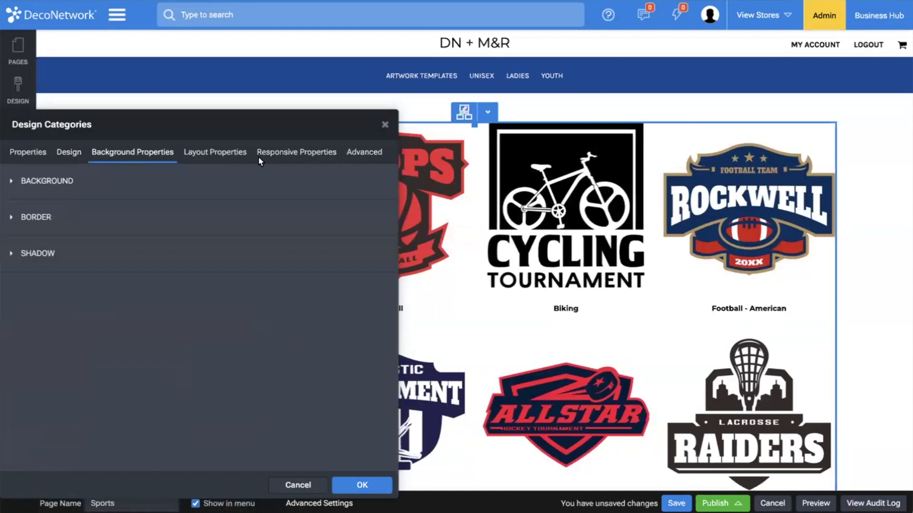
left_click(222, 154)
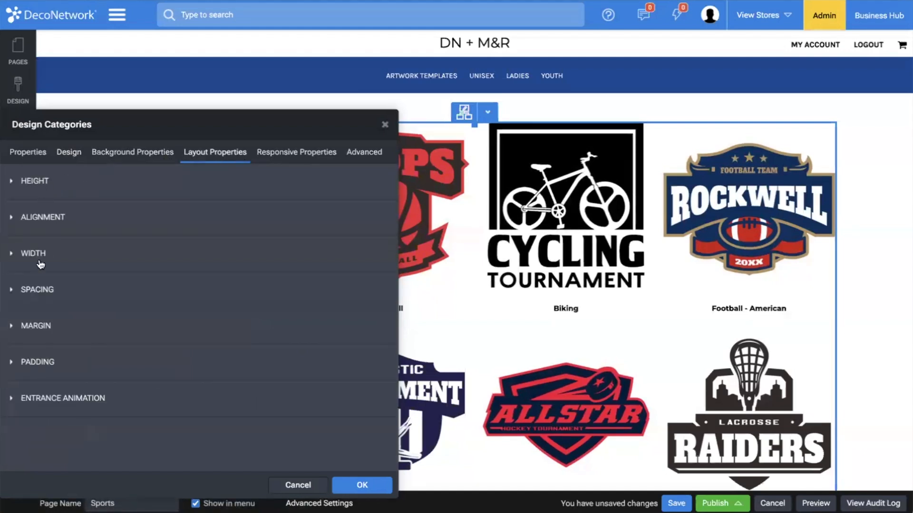
left_click(37, 290)
left_click(70, 321)
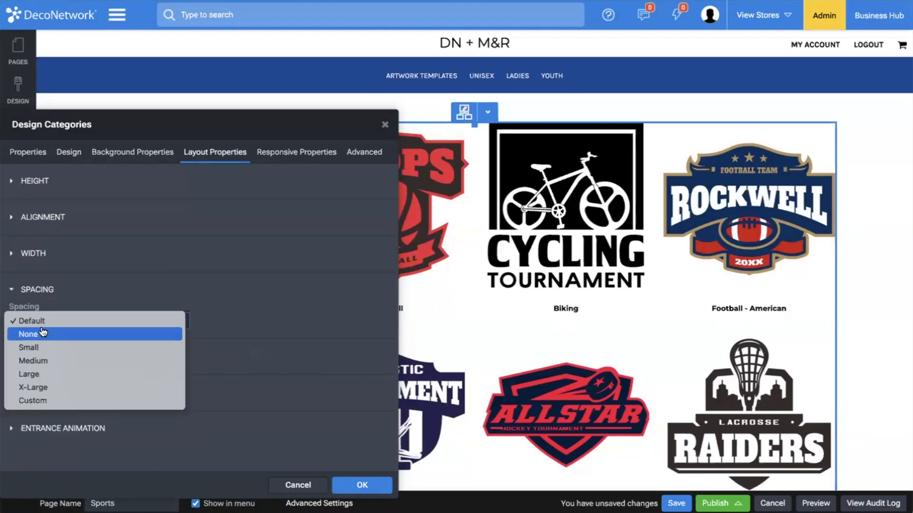
left_click(50, 386)
left_click(67, 154)
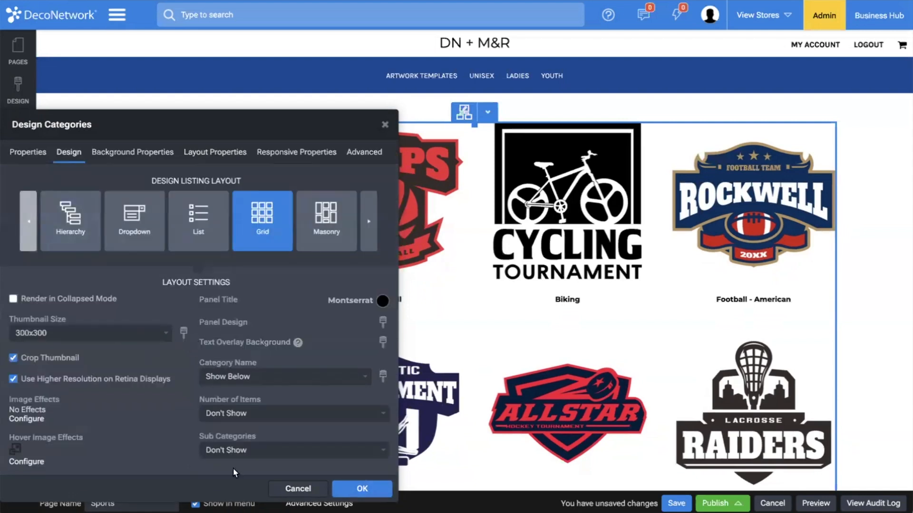
left_click(363, 489)
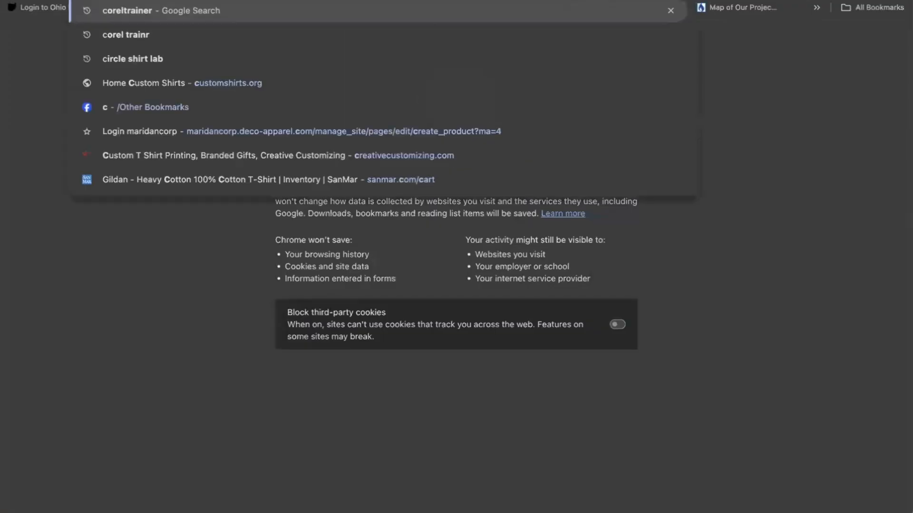
Search the web for "chat gpt" and open the ChatGPT website.
type("chat gp")
key("Escape")
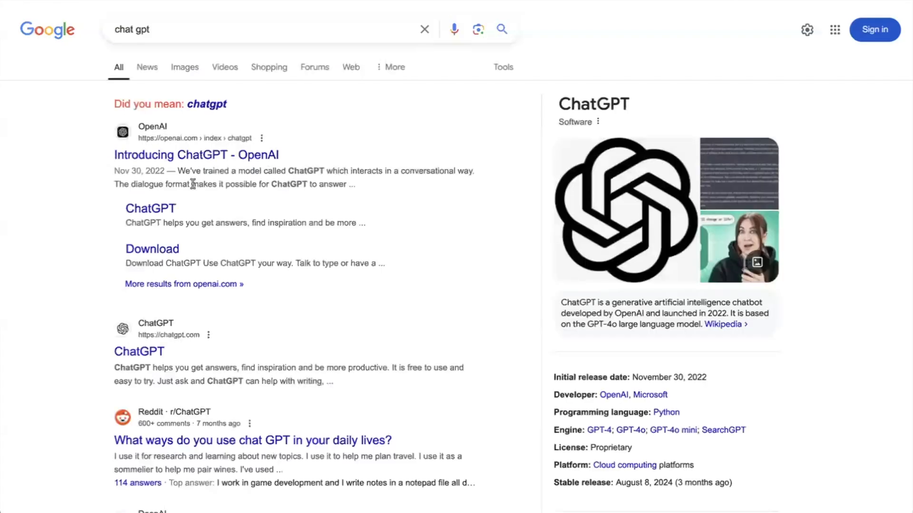
scroll(155, 364, "down", 4)
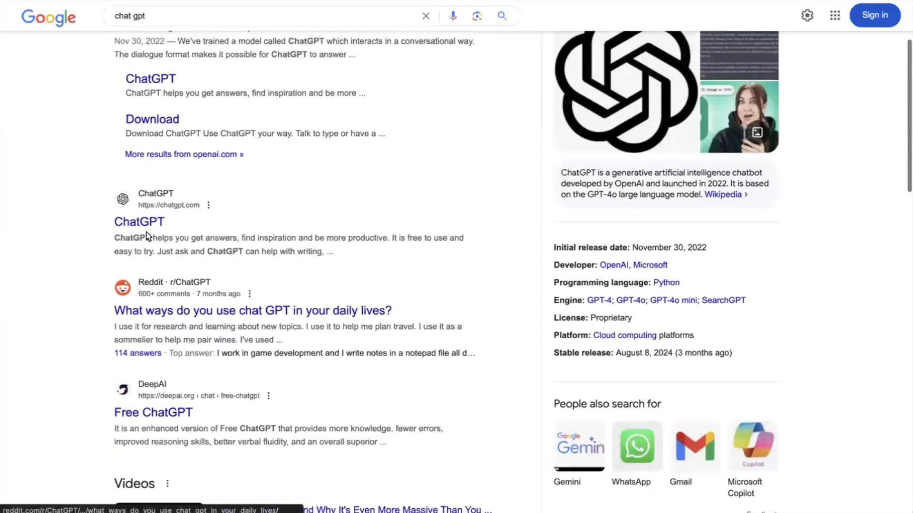
left_click_drag(144, 215, 278, 177)
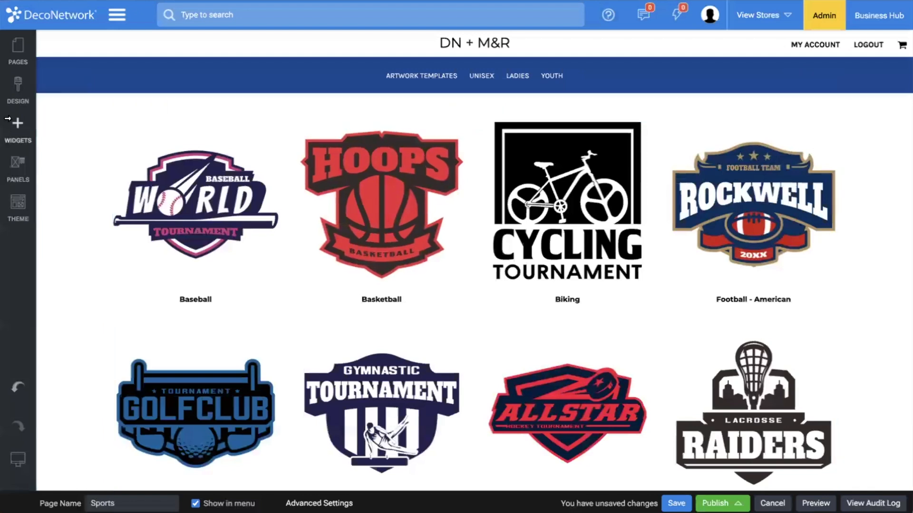
Add a one-column row above the category listing on the Sports page and place a Text widget in it.
left_click(18, 127)
mouse_move(75, 86)
left_mouse_down()
mouse_move(360, 138)
mouse_move(402, 224)
left_mouse_up()
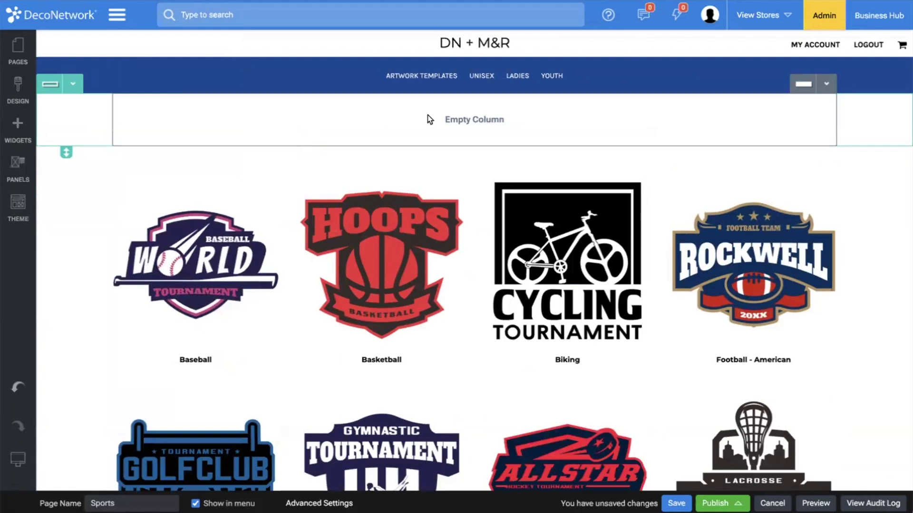
left_click(18, 129)
left_click_drag(71, 183, 165, 106)
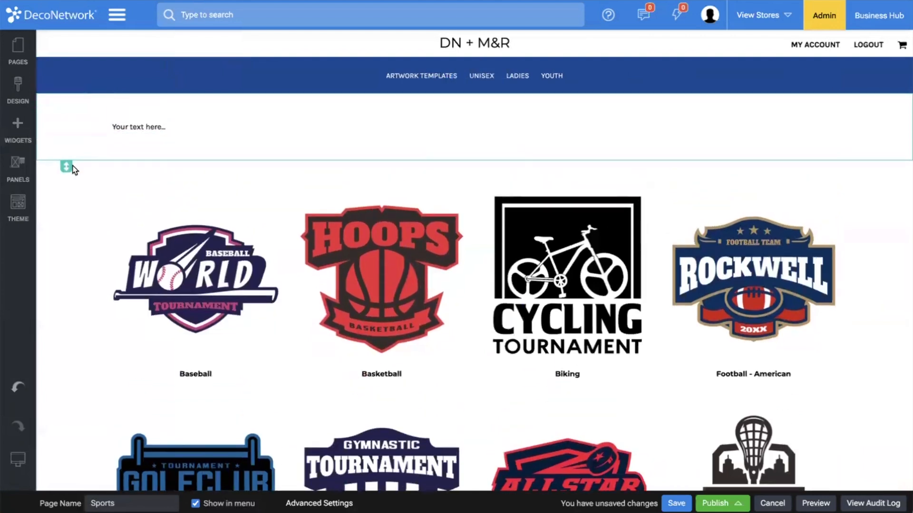
Clone the text row and move one copy below the sports category listing at the end of the page.
left_click(70, 86)
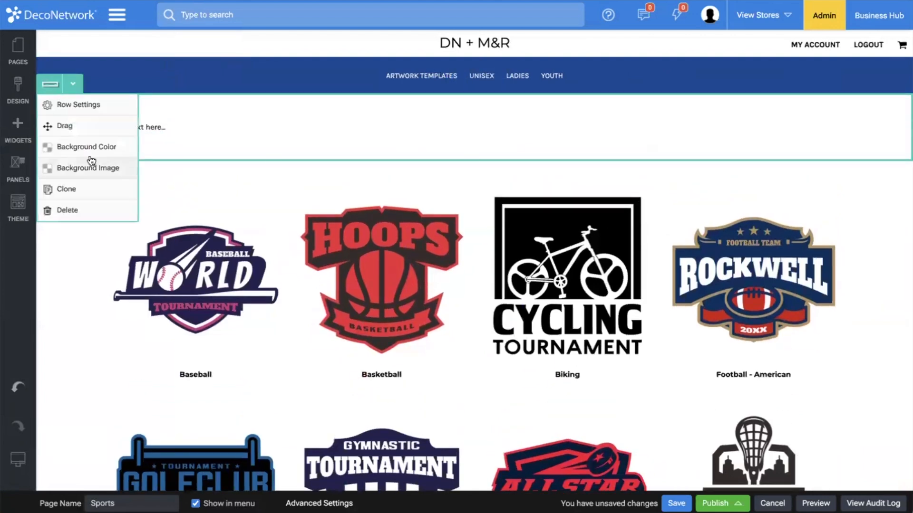
left_click(84, 201)
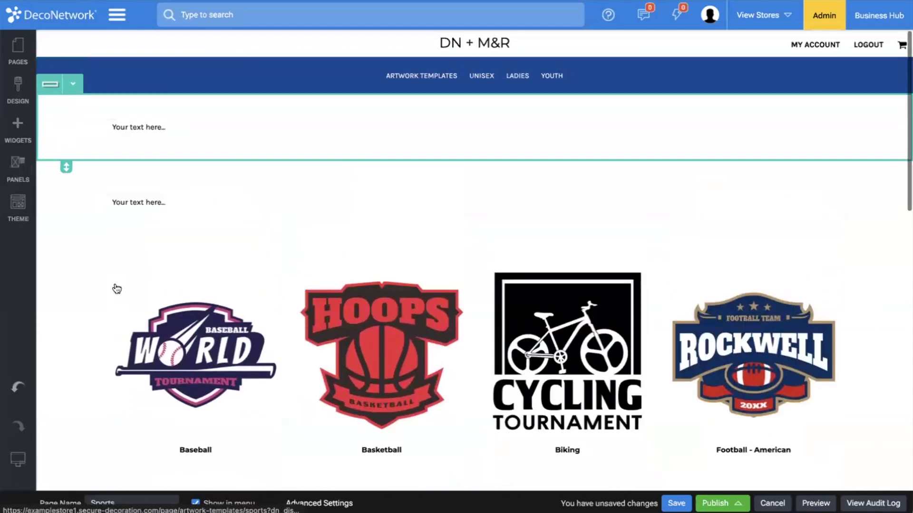
left_click(72, 237)
left_click_drag(67, 283, 71, 180)
scroll(87, 276, "down", 10)
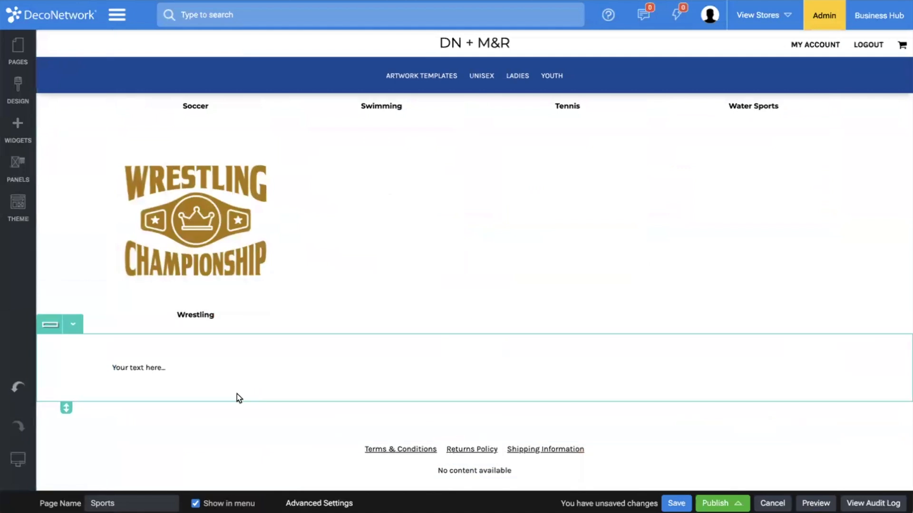
scroll(212, 375, "up", 5)
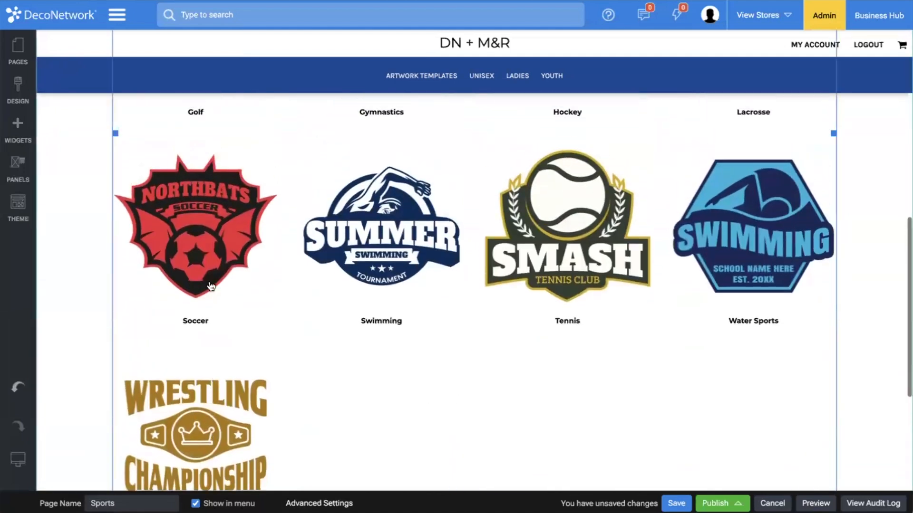
scroll(232, 165, "up", 10)
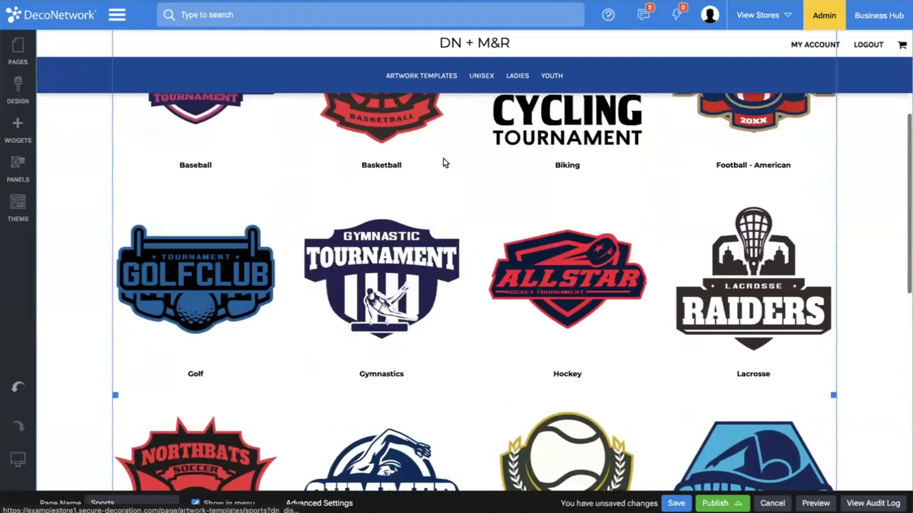
scroll(673, 251, "down", 15)
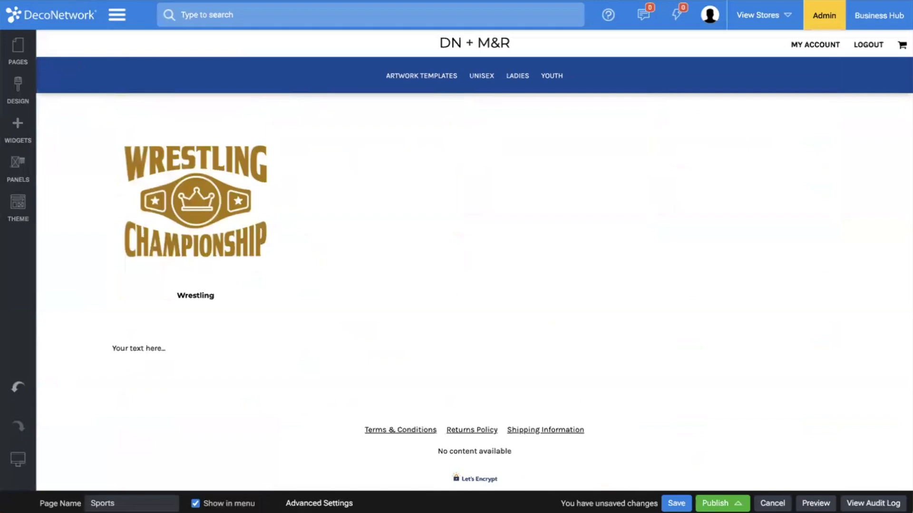
Override the default page title and meta description in the Sports page's meta tags, and save the page.
left_click(319, 503)
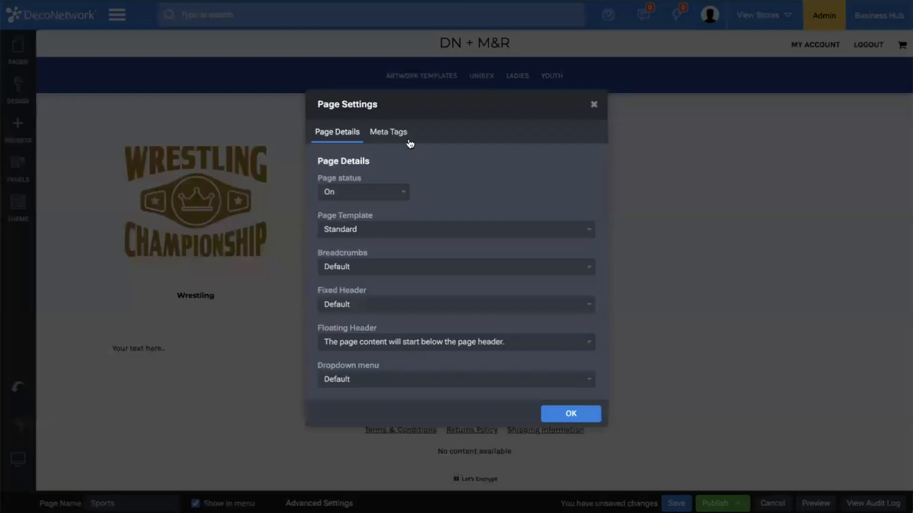
left_click(389, 132)
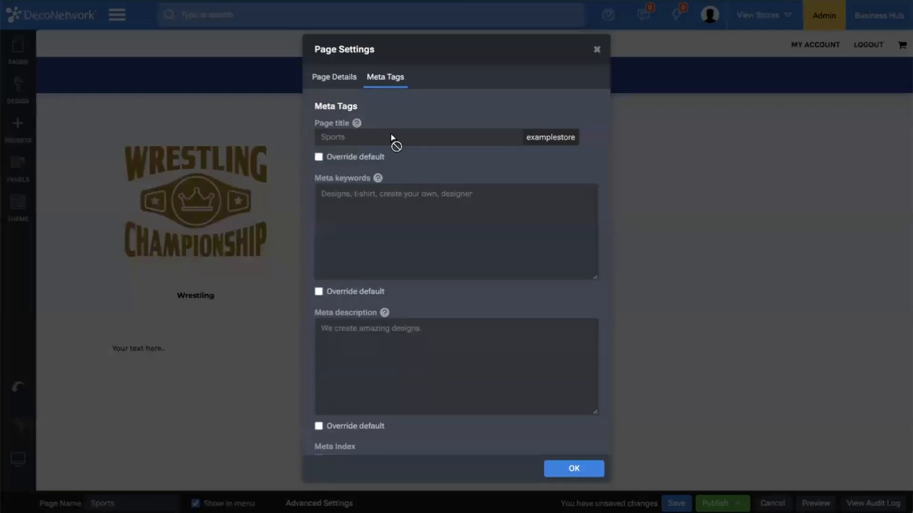
left_click(328, 155)
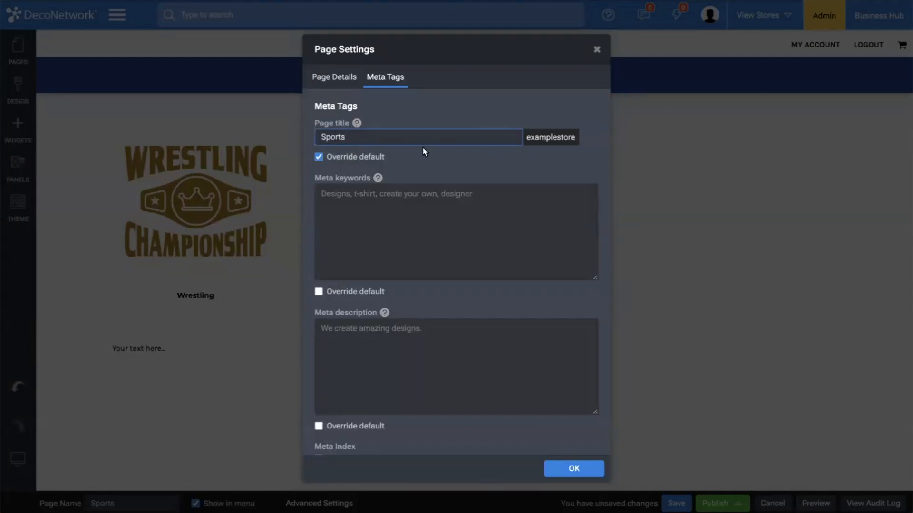
left_click(318, 427)
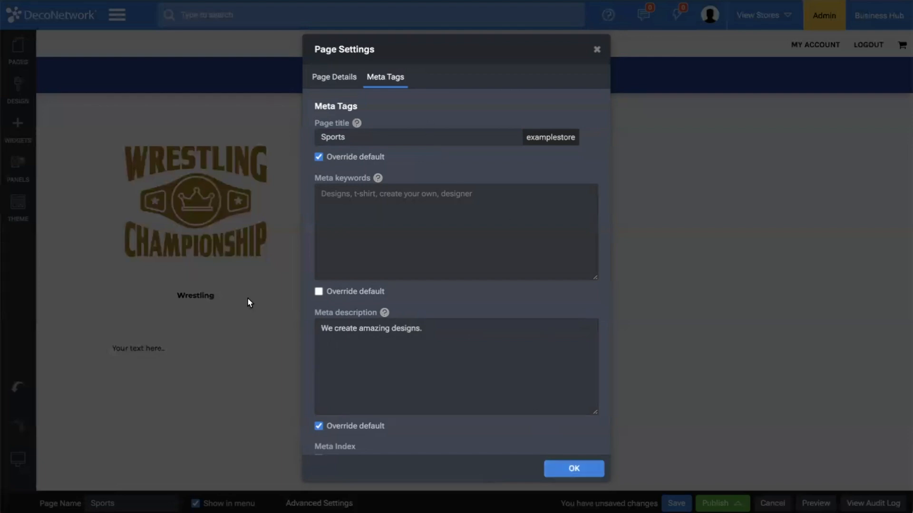
left_click(574, 468)
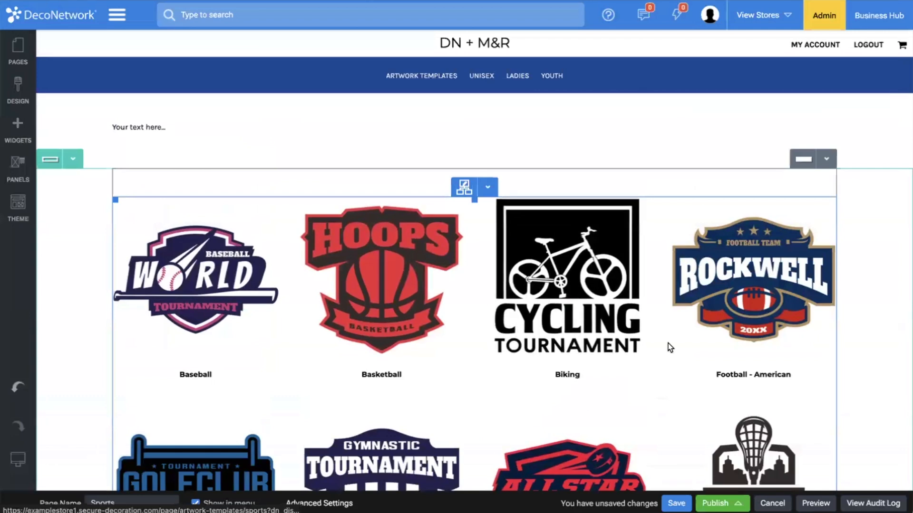
left_click(676, 503)
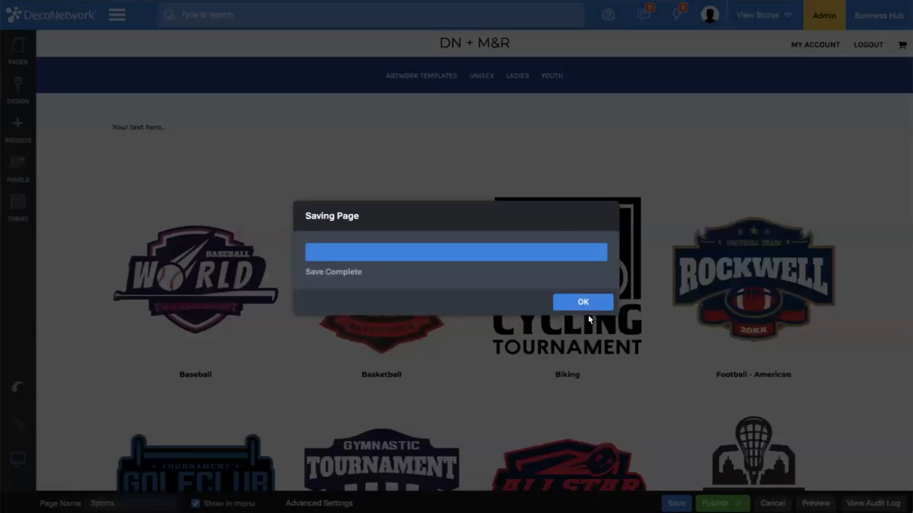
left_click(581, 304)
Capture a screenshot of the Baseball World Tournament logo in the category listing.
left_click(14, 53)
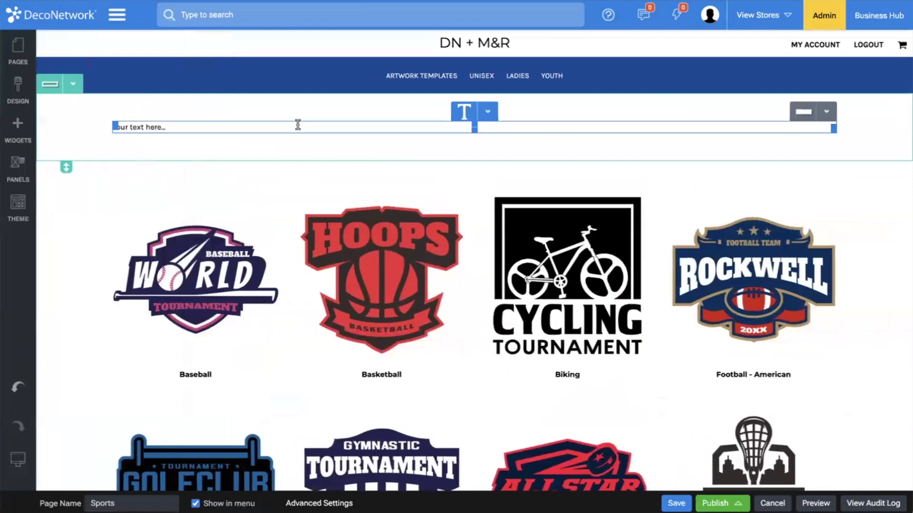
key("super+shift+4")
left_click_drag(112, 207, 280, 362)
Open the Artwork Templates page for editing and set its empty row to 3 fluid columns.
left_click(18, 45)
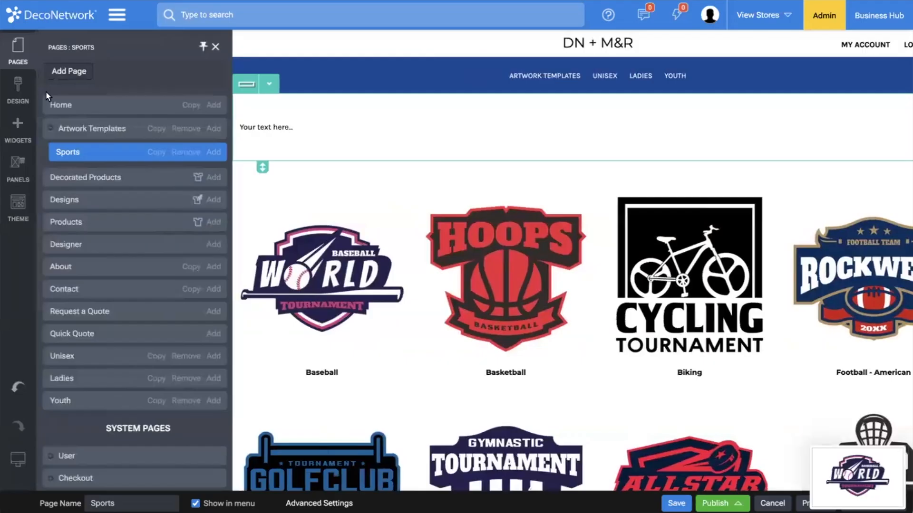
left_click(80, 132)
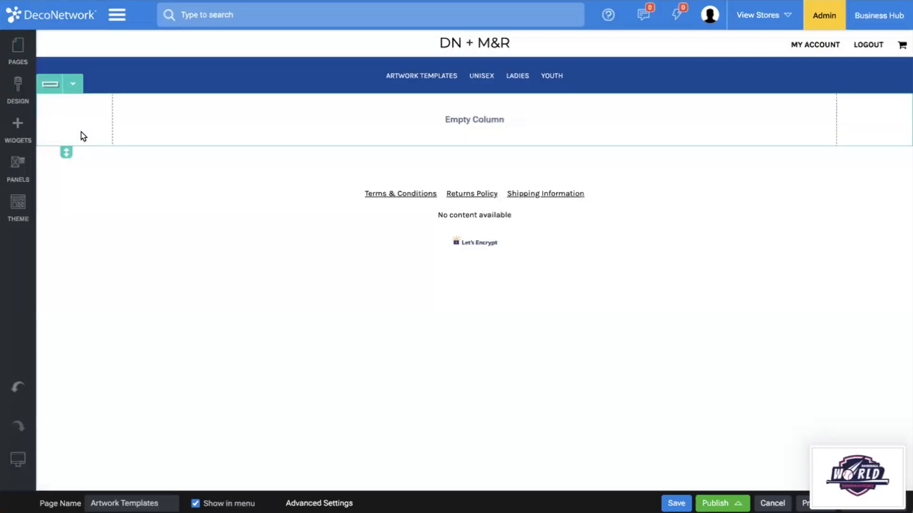
left_click(73, 90)
left_click(66, 109)
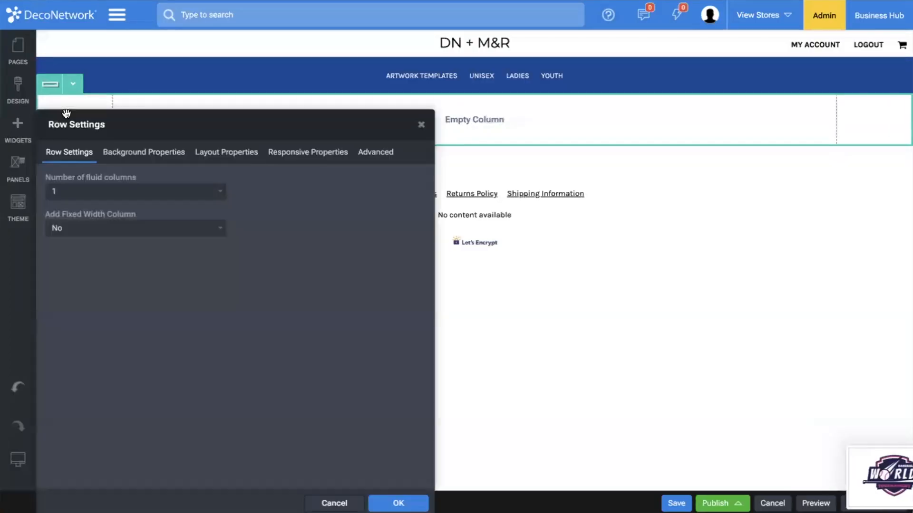
left_click(102, 193)
left_click(102, 222)
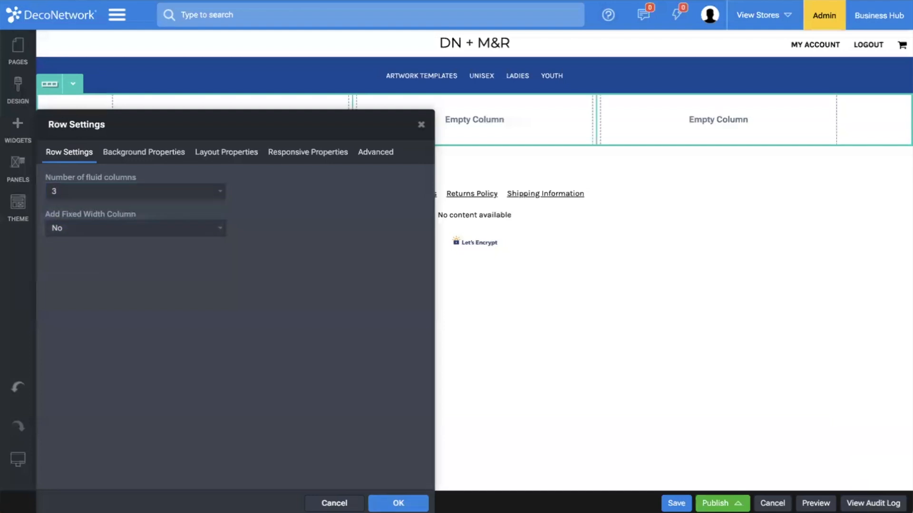
left_click(399, 504)
Add an Image widget to the row's first column using the baseball logo screenshot uploaded from the Desktop.
left_click(24, 140)
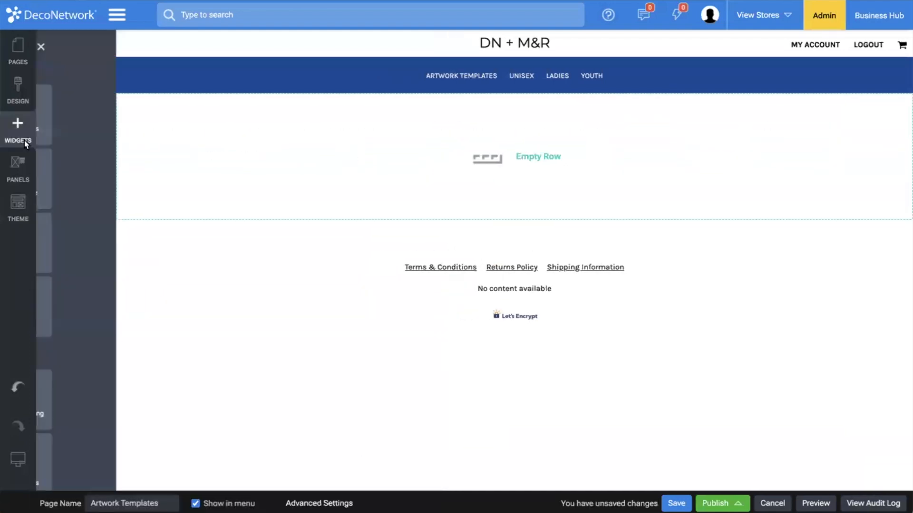
scroll(136, 269, "down", 2)
left_click_drag(71, 422, 286, 137)
left_click(107, 78)
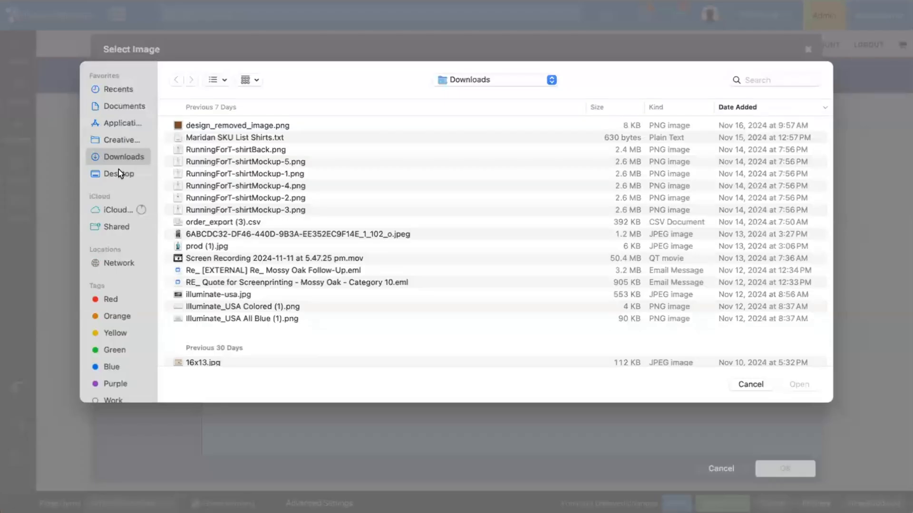
left_click(119, 171)
double_click(189, 127)
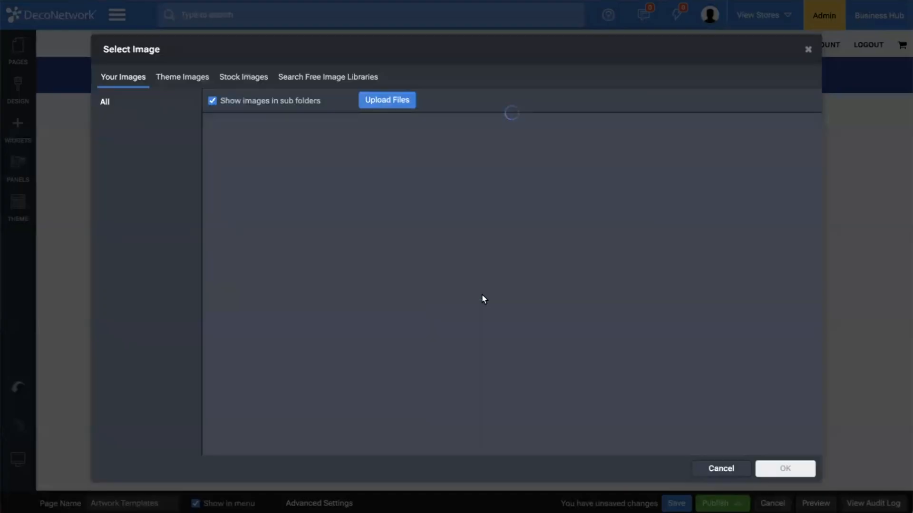
left_click(770, 463)
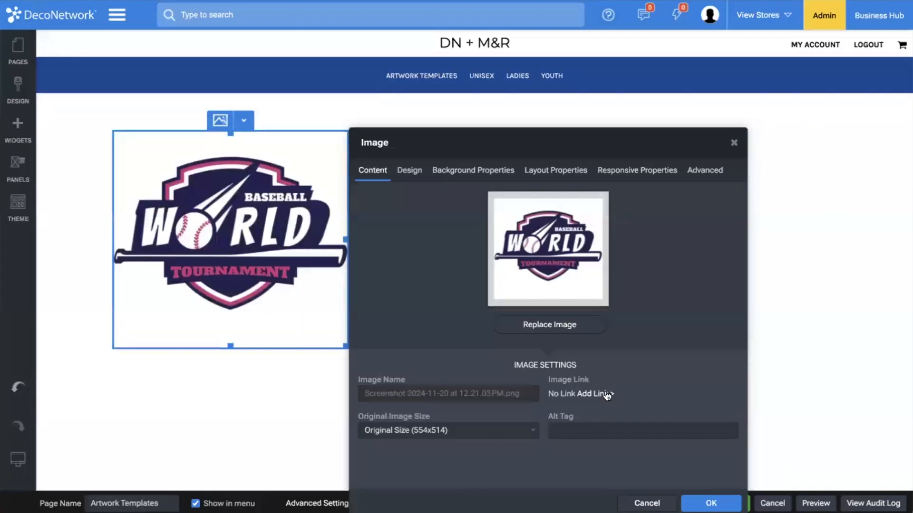
Link the baseball logo image to the existing Sports page.
left_click(606, 395)
left_click(597, 372)
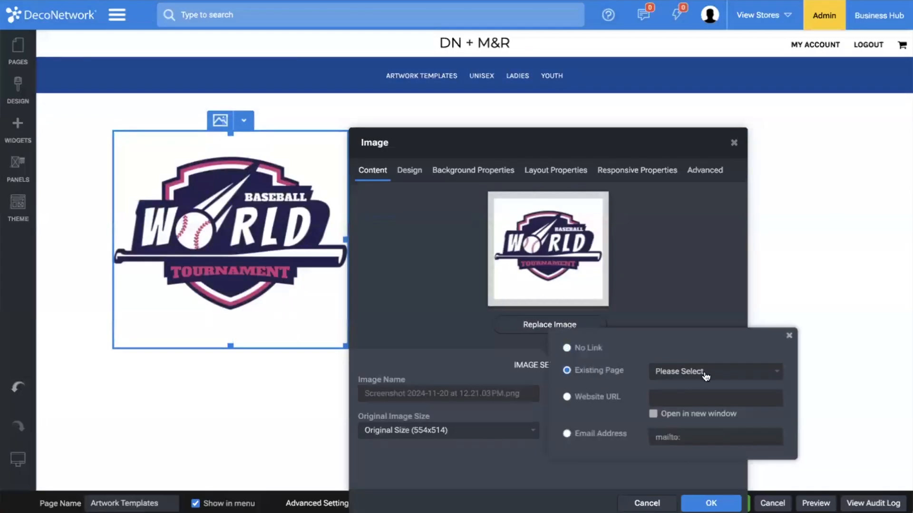
left_click(703, 371)
left_click(670, 494)
left_click(360, 468)
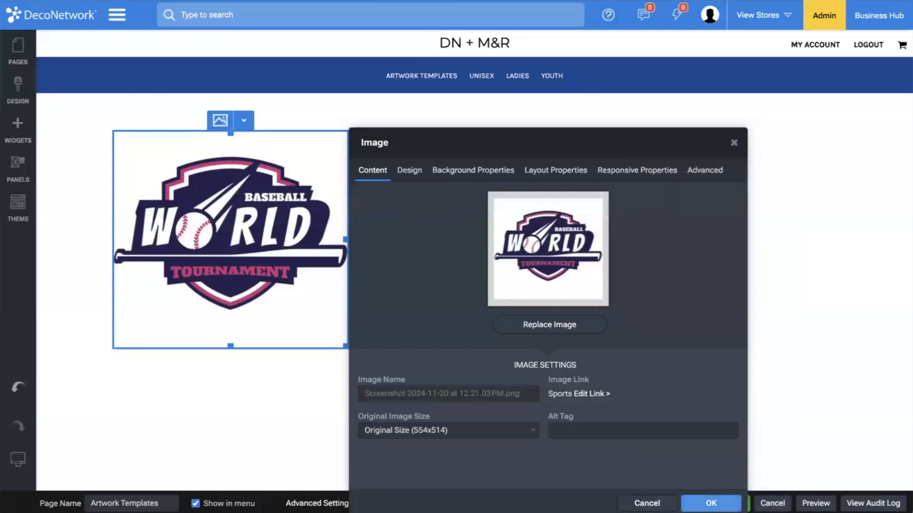
Set the image's alt tag to "sports artwork templates, sports t-shirt design templates," and apply the image settings.
left_click(601, 431)
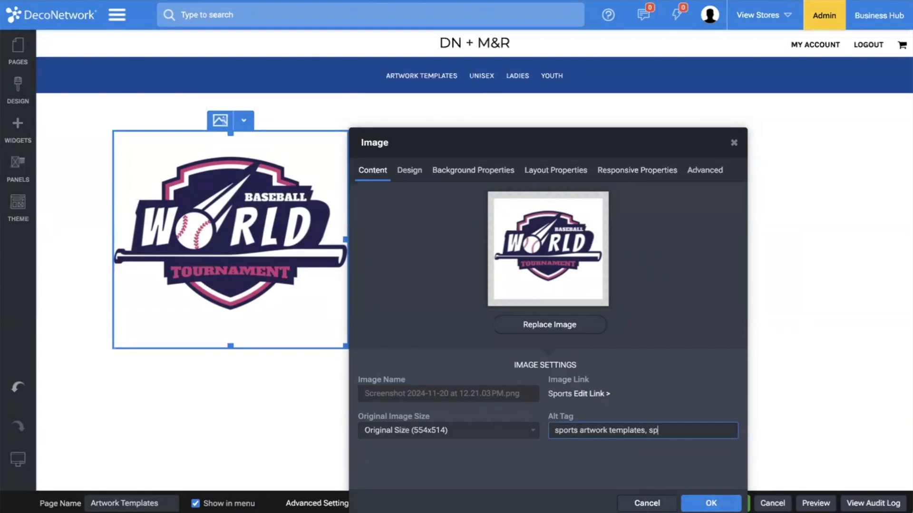
type("sports artwork templates, sports t-shirt design templates")
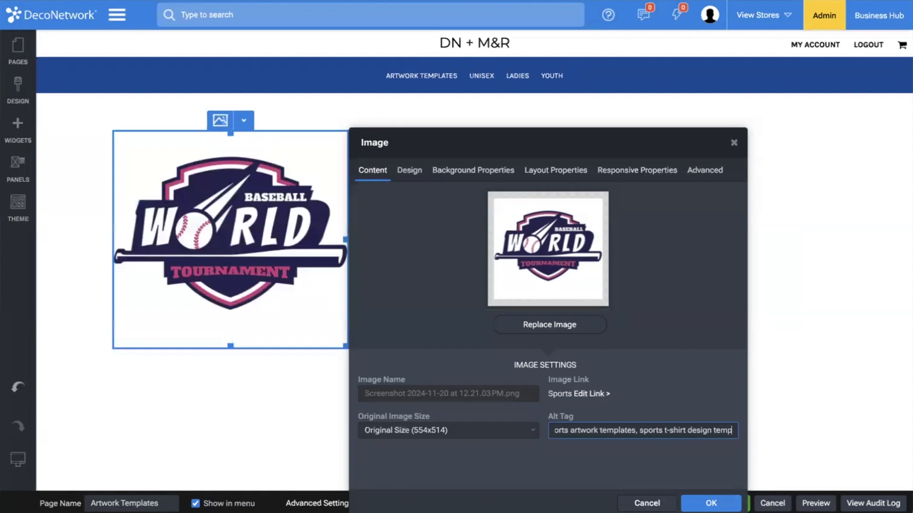
type(",")
left_click(709, 501)
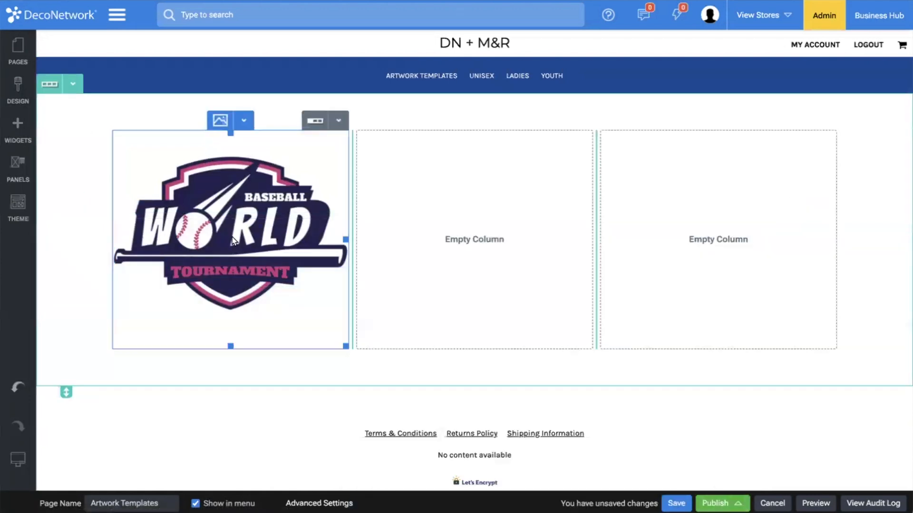
Add a Heading widget below the baseball logo in the first column.
left_click(23, 133)
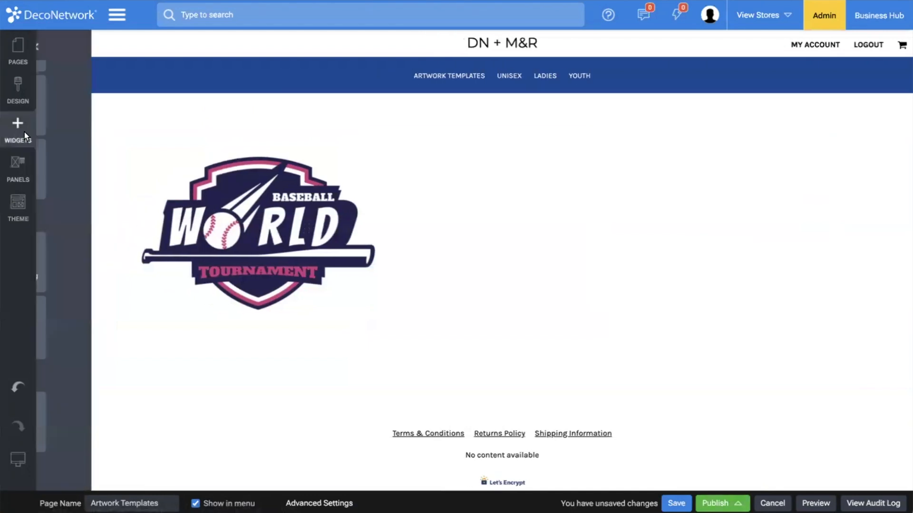
scroll(126, 128, "up", 3)
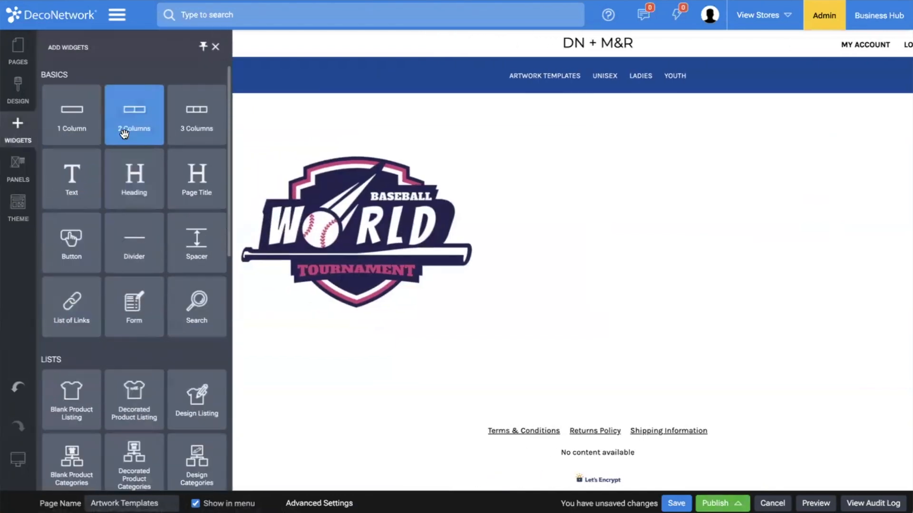
left_click_drag(131, 201, 279, 329)
Set the new heading's alignment to Center in its layout properties.
left_click(243, 349)
left_click(238, 369)
left_click(409, 152)
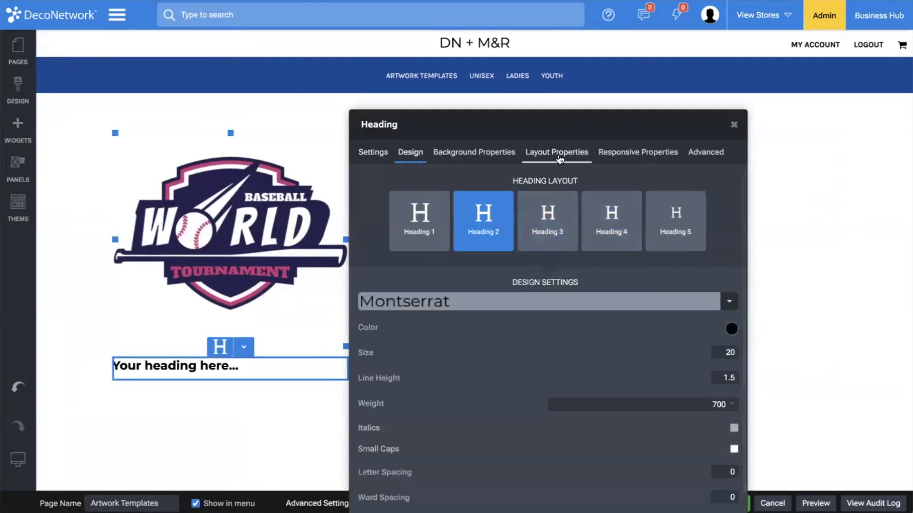
left_click(556, 152)
left_click(375, 214)
left_click(393, 248)
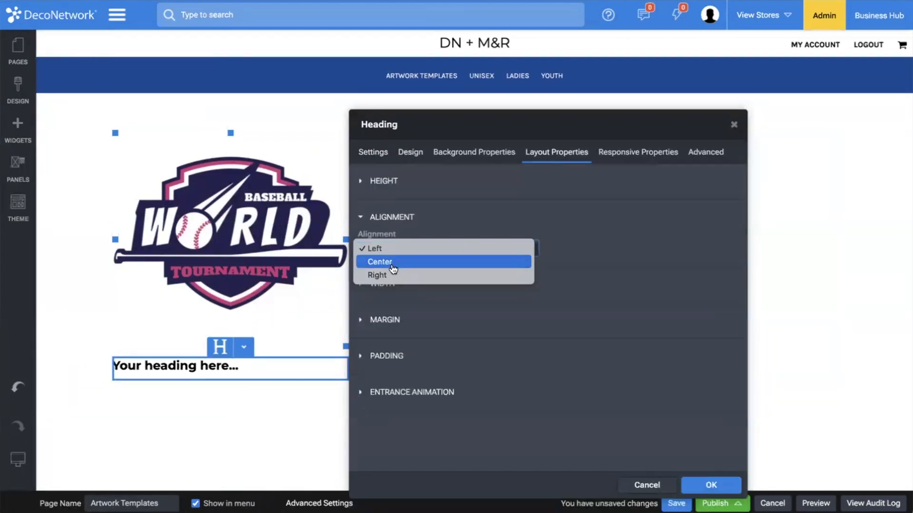
left_click(387, 259)
Link the heading below the baseball logo to the existing Sports page.
left_click(419, 156)
left_click(374, 157)
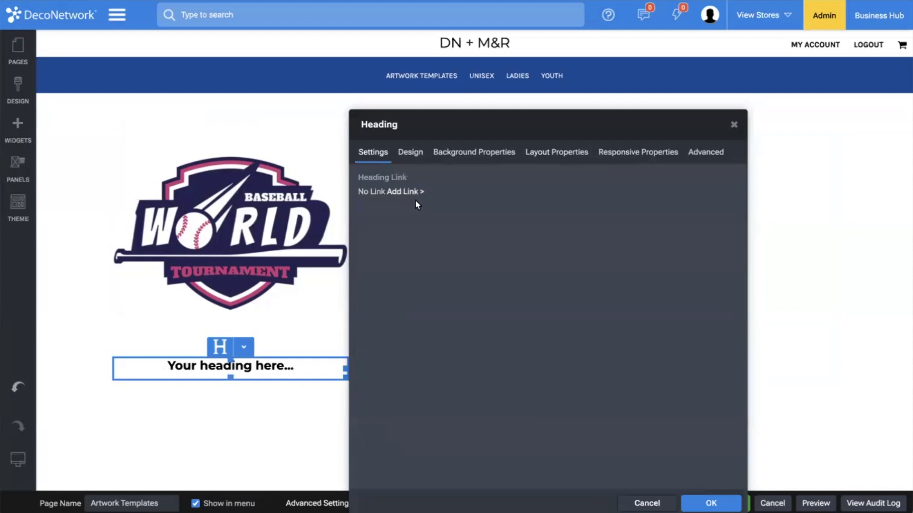
left_click(410, 192)
left_click(533, 169)
type("sp")
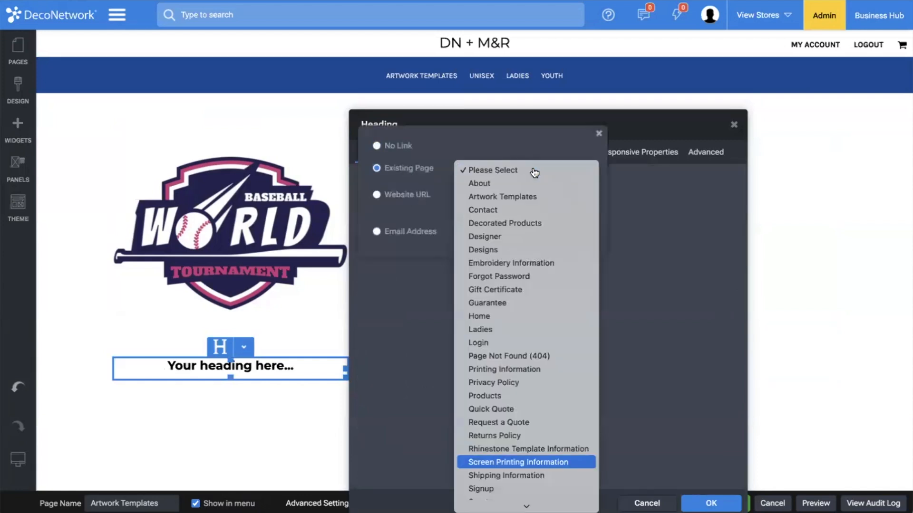
key("Return")
Replace the placeholder text of the heading below the baseball logo with "Sports".
left_click(230, 375)
key("ctrl+a")
type("Sports")
left_click(255, 454)
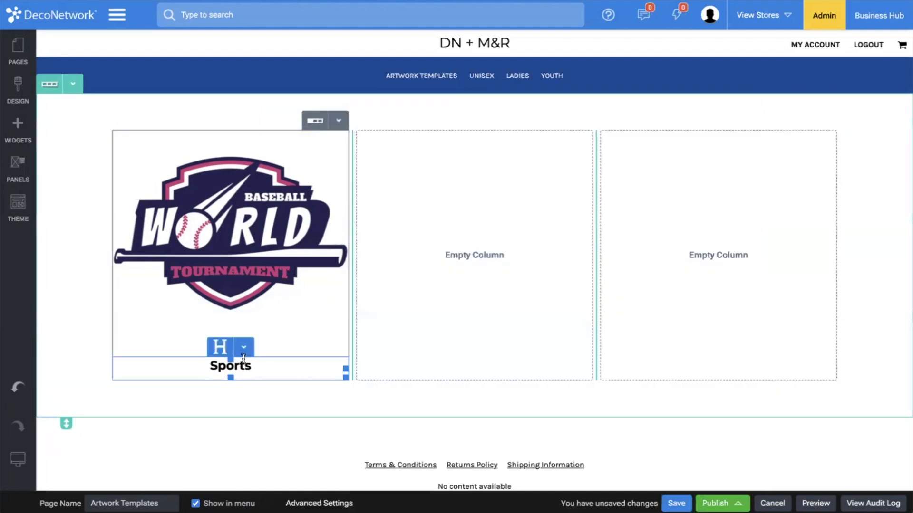
left_click(229, 279)
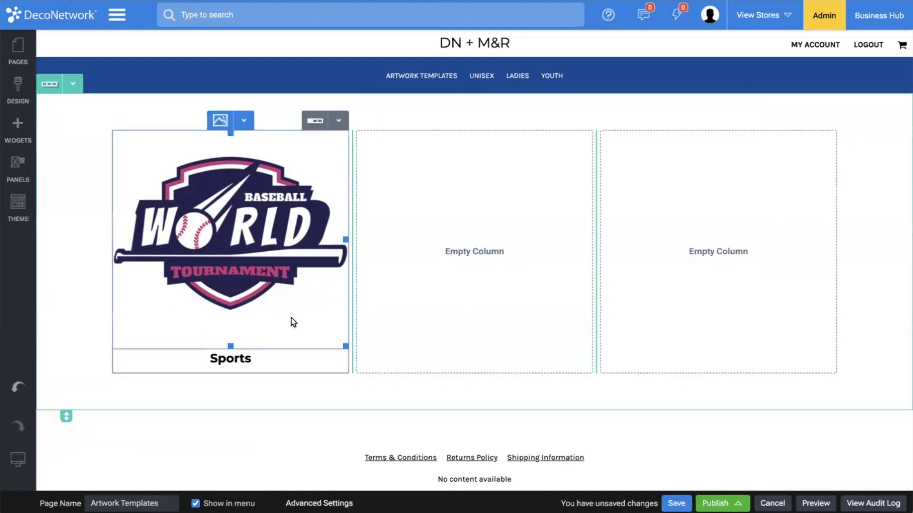
Give the baseball logo a hover image effect with scale 95 and an animation duration of 1500, and apply it.
double_click(233, 229)
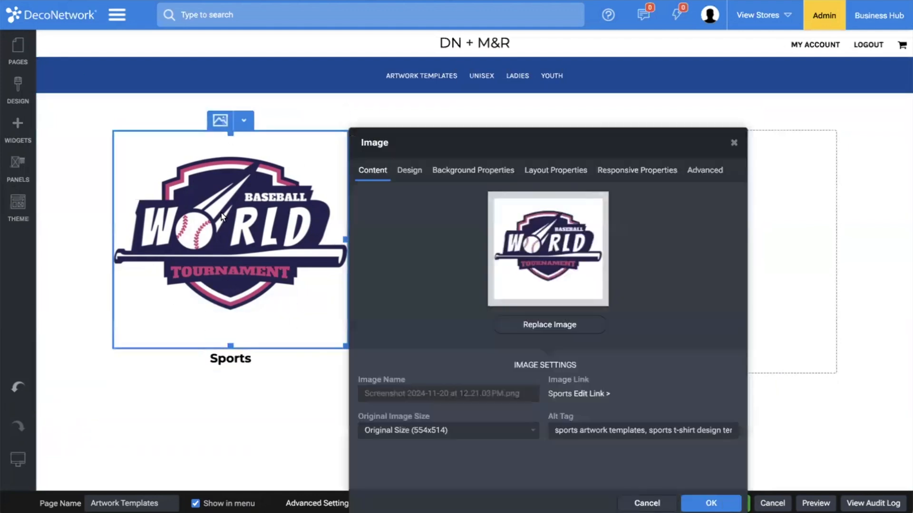
left_click(408, 171)
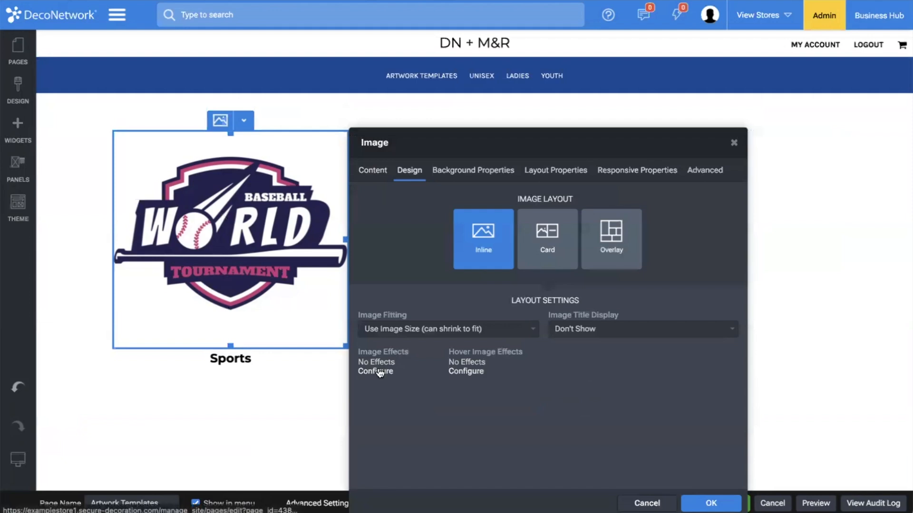
left_click(469, 370)
left_click(444, 279)
left_click(305, 259)
double_click(486, 284)
type("95")
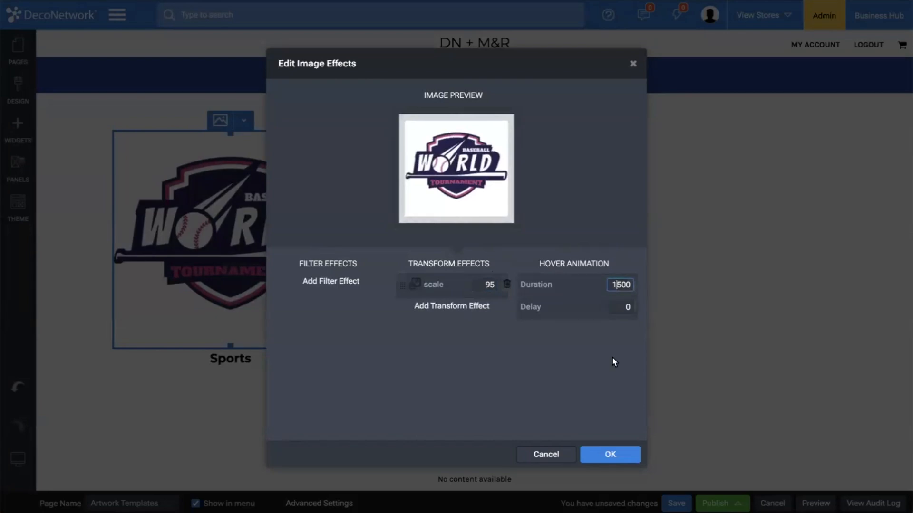
left_click(618, 454)
left_click(267, 407)
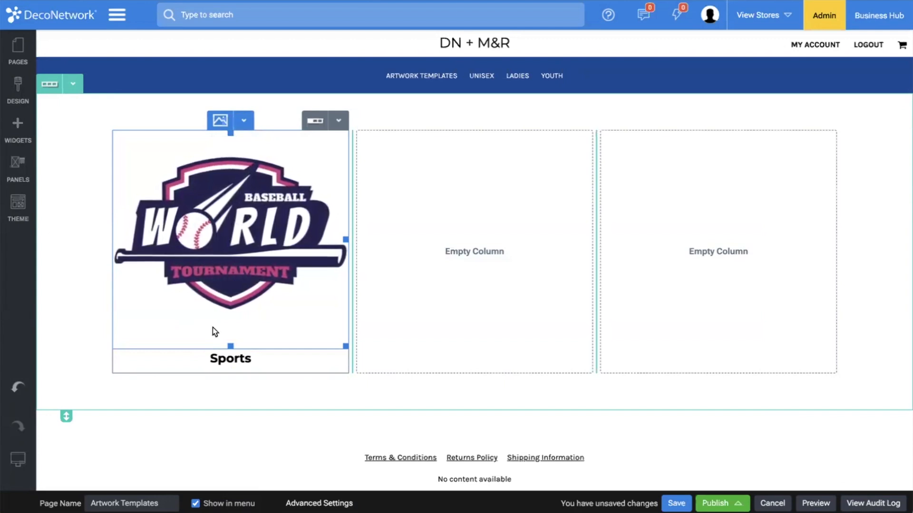
Insert a 1 Column row at the top of the first column, above the baseball logo.
left_click(339, 120)
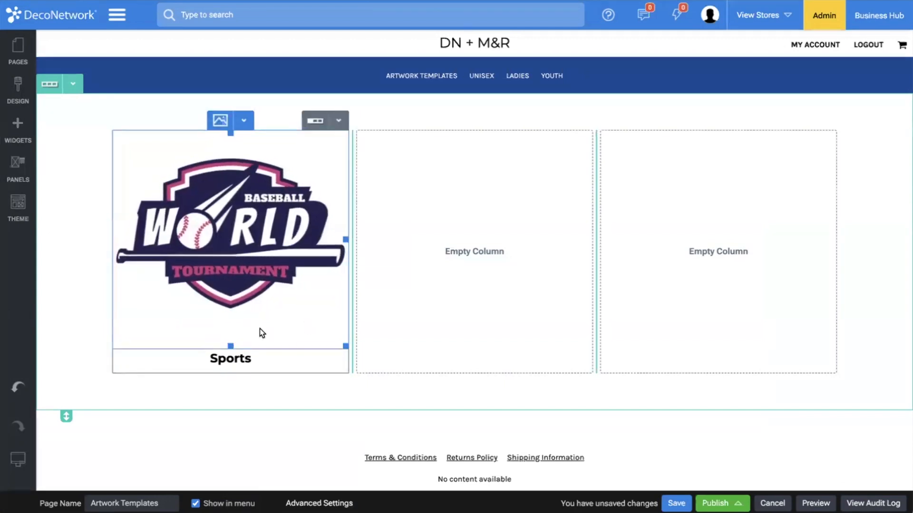
left_click(17, 127)
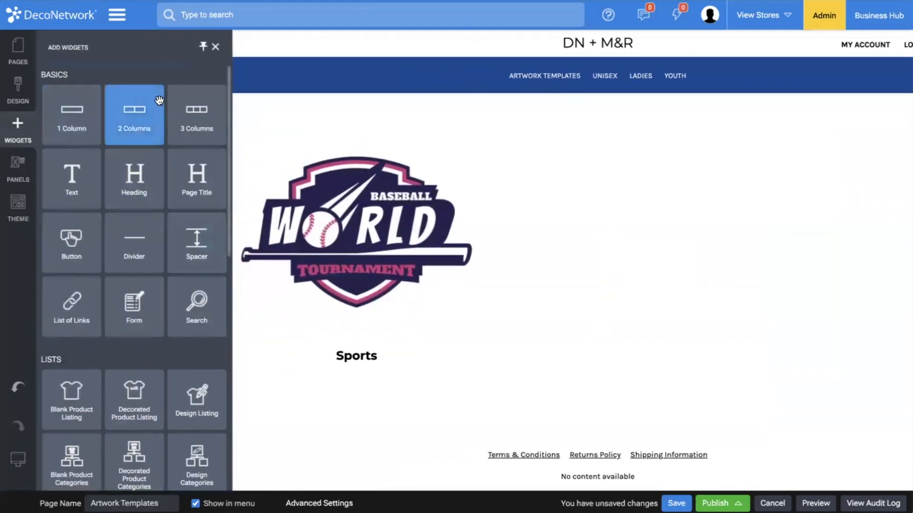
left_click_drag(72, 117, 95, 127)
left_click_drag(227, 250, 217, 222)
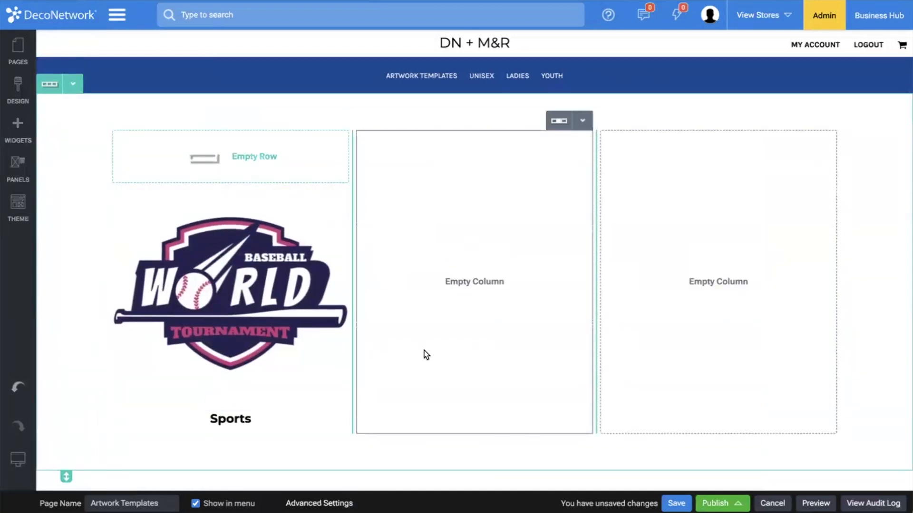
Move the baseball logo and its Sports heading into the empty nested row.
left_click(241, 184)
left_click_drag(238, 224, 241, 152)
left_click(244, 340)
left_click_drag(243, 382, 241, 256)
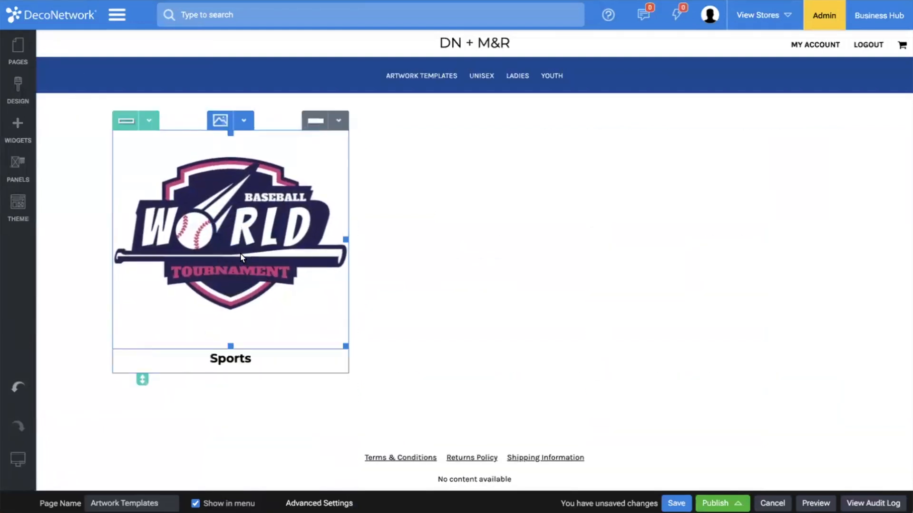
Clone the nested row with the logo and heading and move the copy into the second column.
left_click(148, 121)
left_click(157, 233)
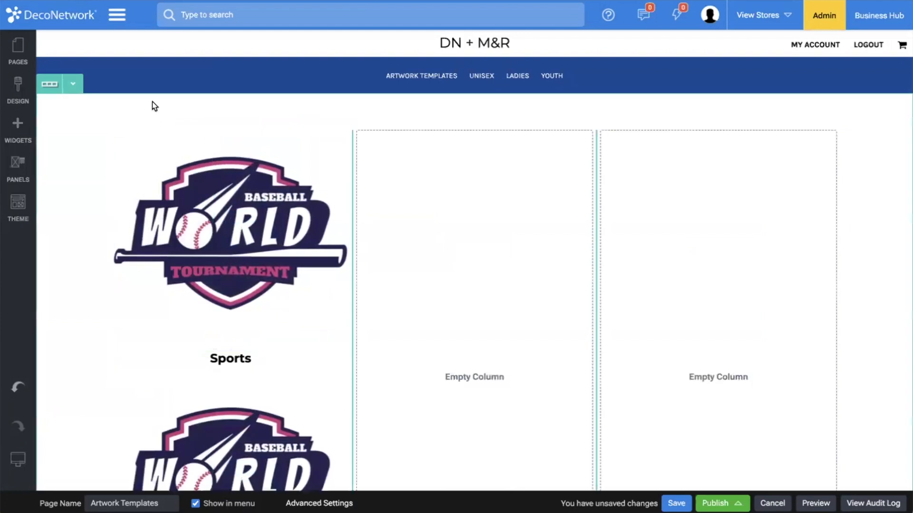
left_click(149, 121)
left_click_drag(143, 162, 468, 282)
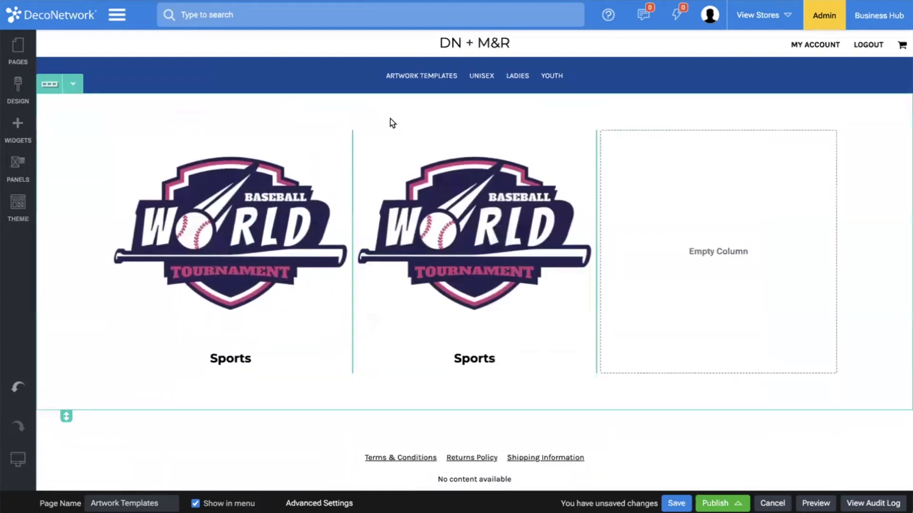
Clone the second column's nested row and move the copy into the third column.
left_click(392, 120)
left_click(388, 224)
left_click(393, 121)
left_click_drag(387, 163, 710, 214)
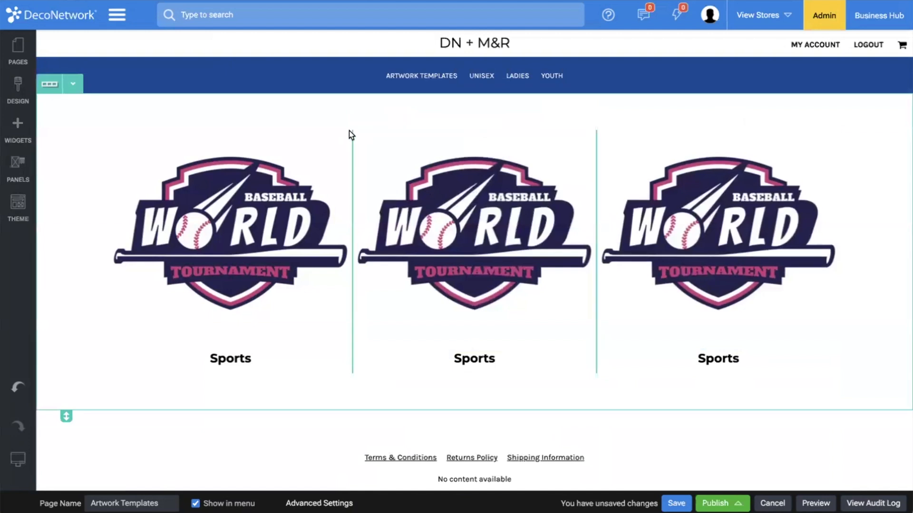
Clone the entire three-column row.
left_click(73, 83)
left_click(79, 195)
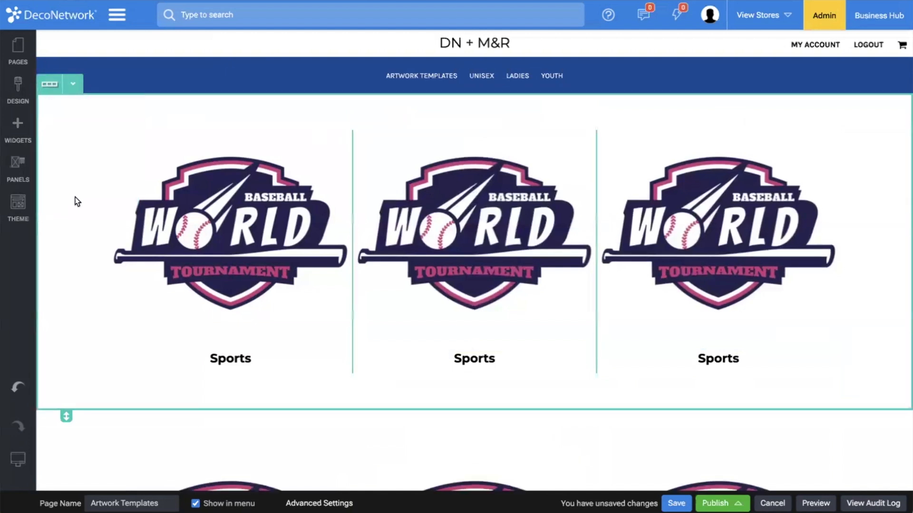
Set the first three-column row's column spacing to Custom with a value of 40 px.
left_click(327, 111)
left_click(178, 137)
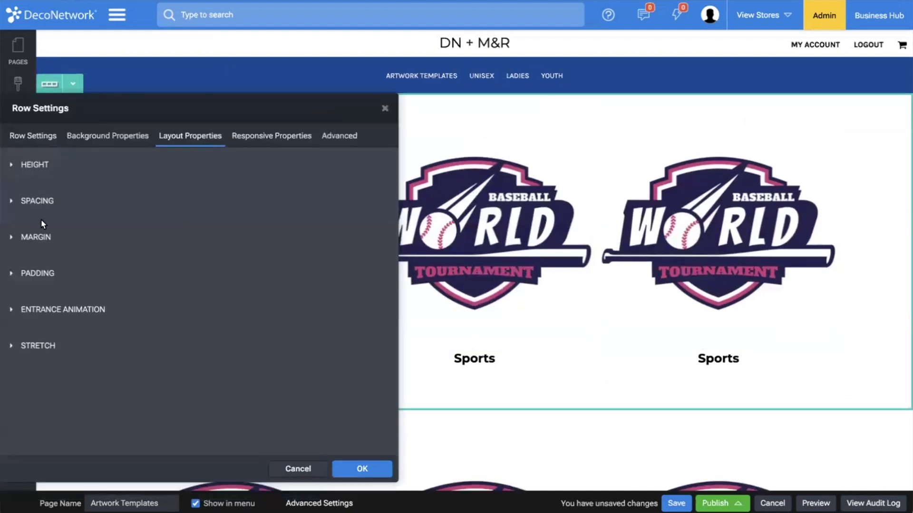
left_click(37, 201)
left_click(29, 236)
left_click(41, 316)
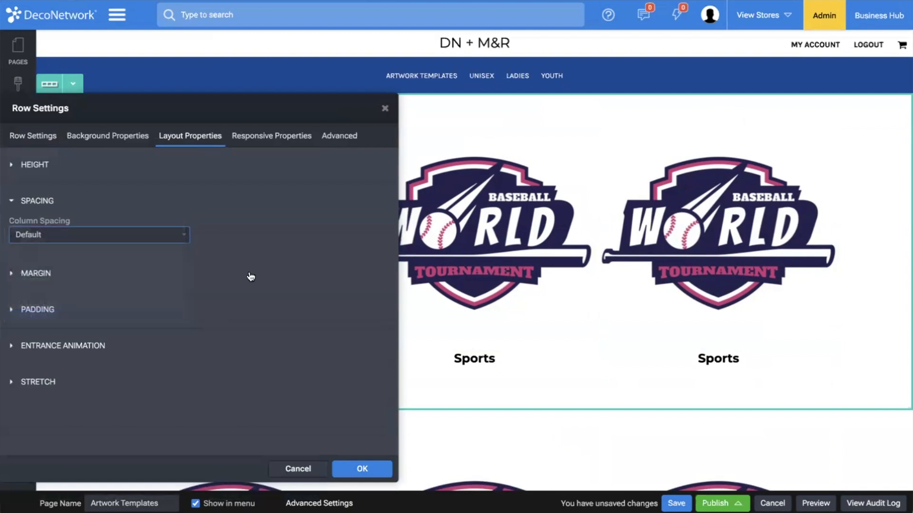
left_click(203, 235)
type("40")
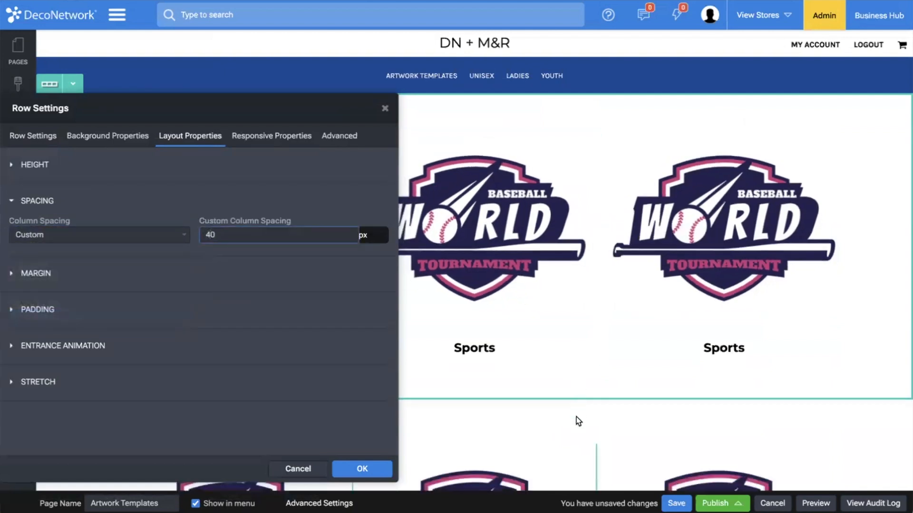
left_click(362, 469)
Delete the cloned three-column row below the first one.
left_click(73, 401)
scroll(73, 394, "down", 3)
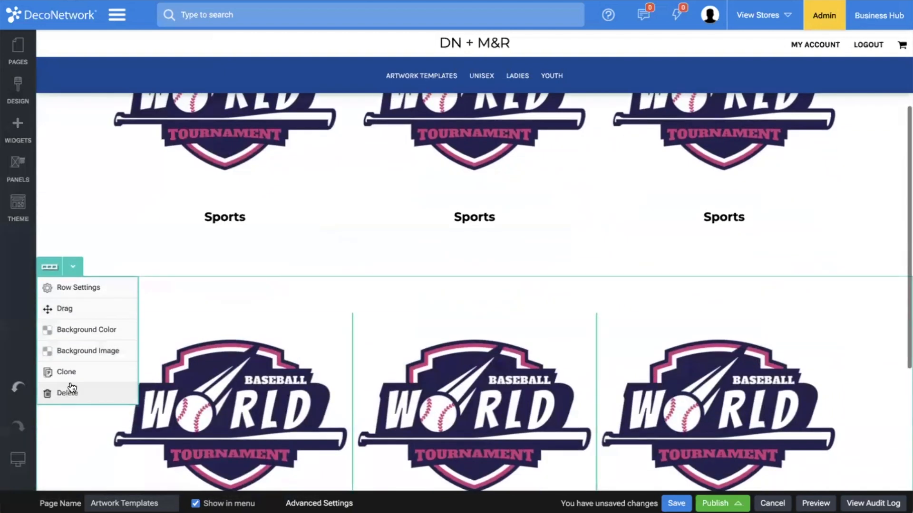
left_click(71, 390)
left_click(565, 291)
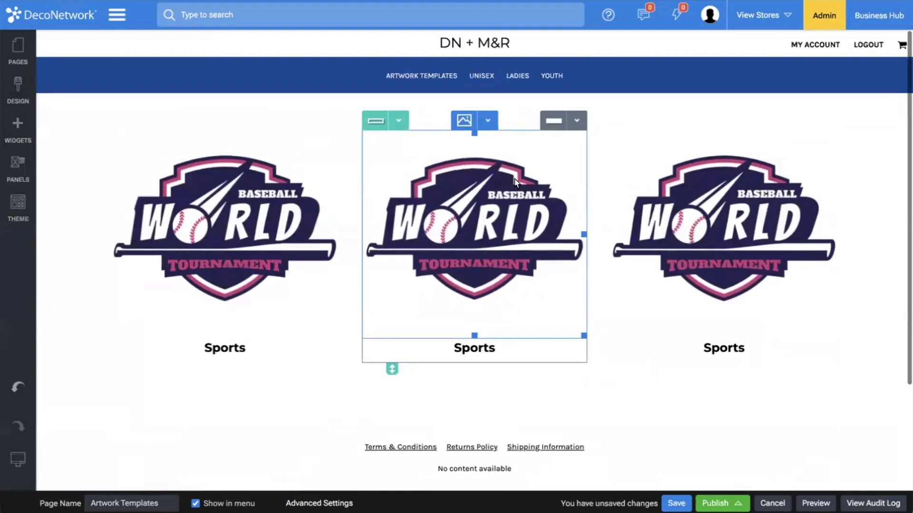
Change the second heading to "Business" and the third to "Celebrations", and save the Artwork Templates page.
double_click(474, 347)
type("Business")
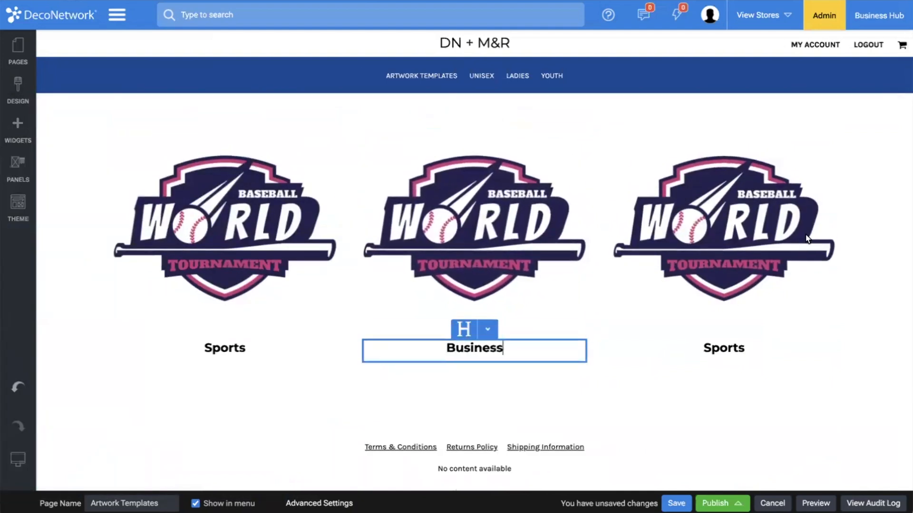
double_click(736, 348)
type("Celebrations")
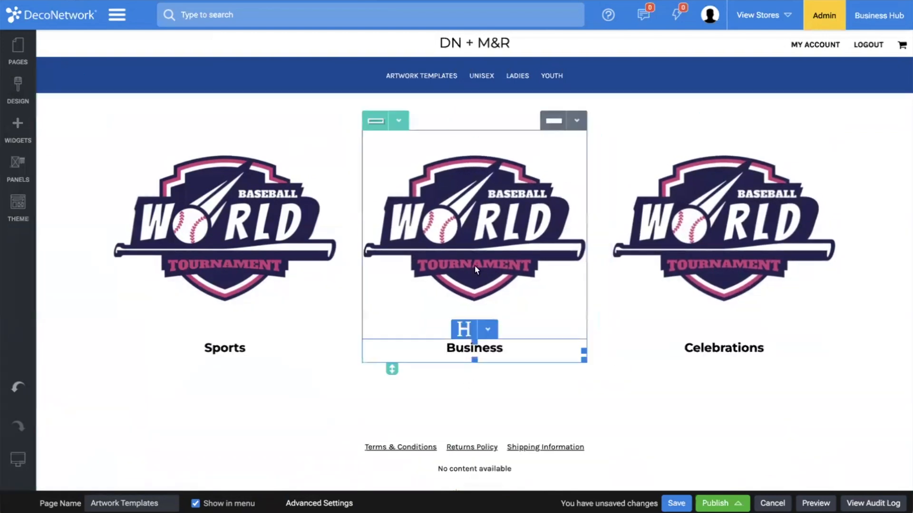
left_click(677, 503)
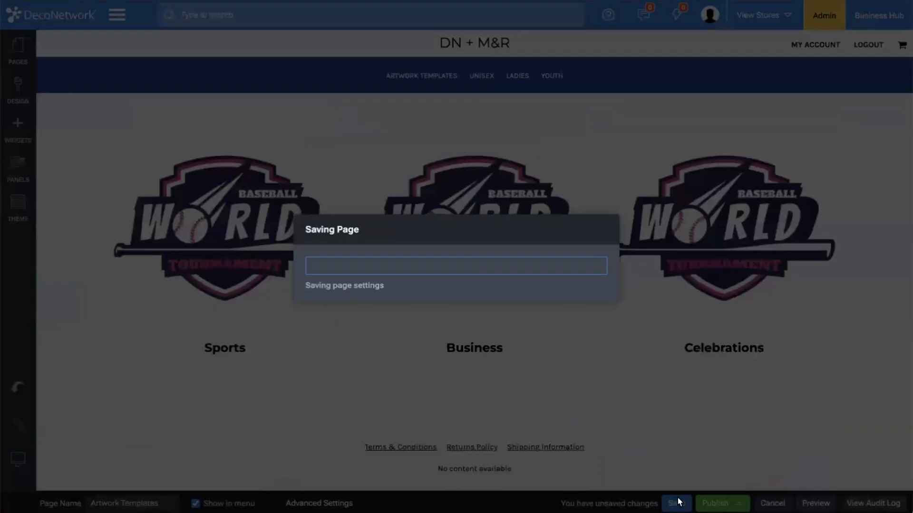
left_click(570, 304)
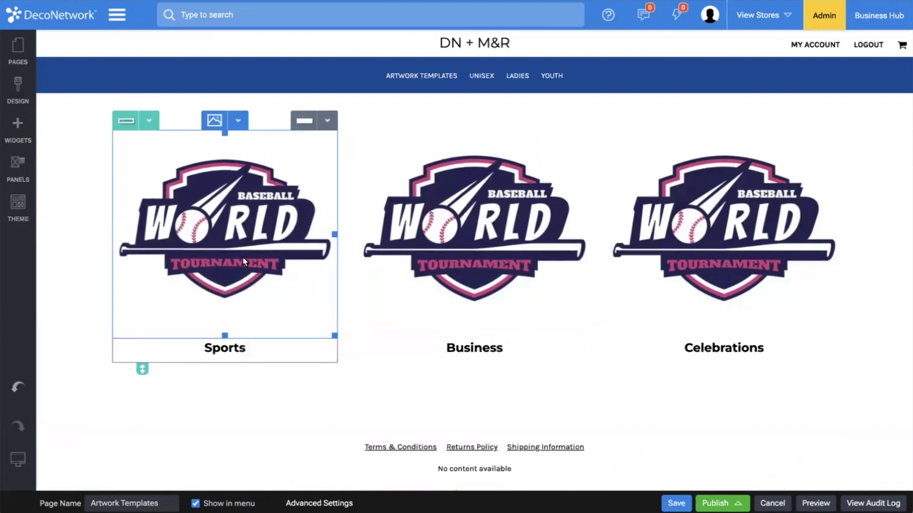
On the Designs page, set the design listing's Display as Categories option to "Only on View All" and save the page.
left_click(18, 45)
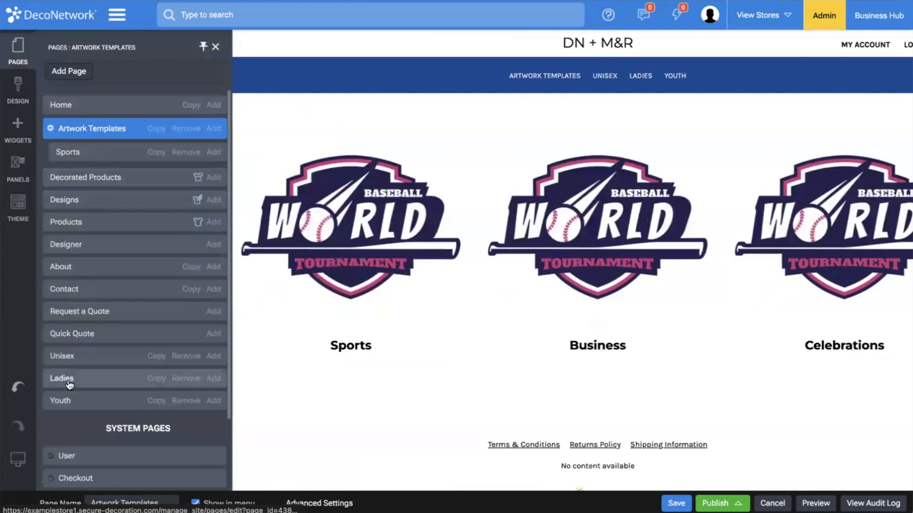
left_click(56, 199)
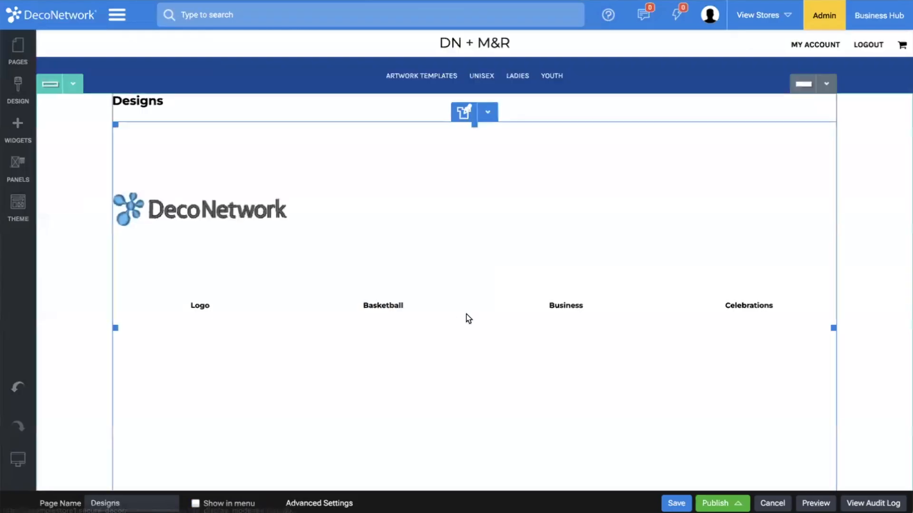
double_click(423, 266)
left_click(98, 264)
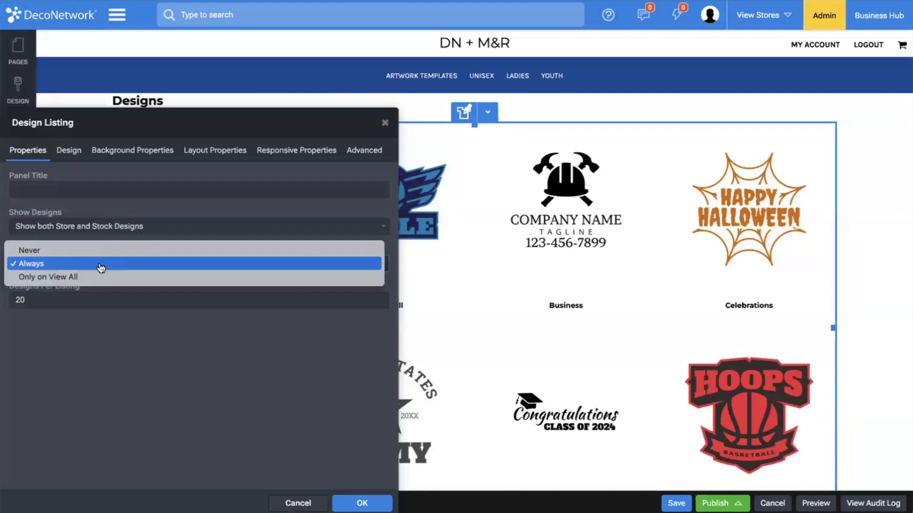
left_click(100, 276)
left_click(97, 270)
left_click(98, 269)
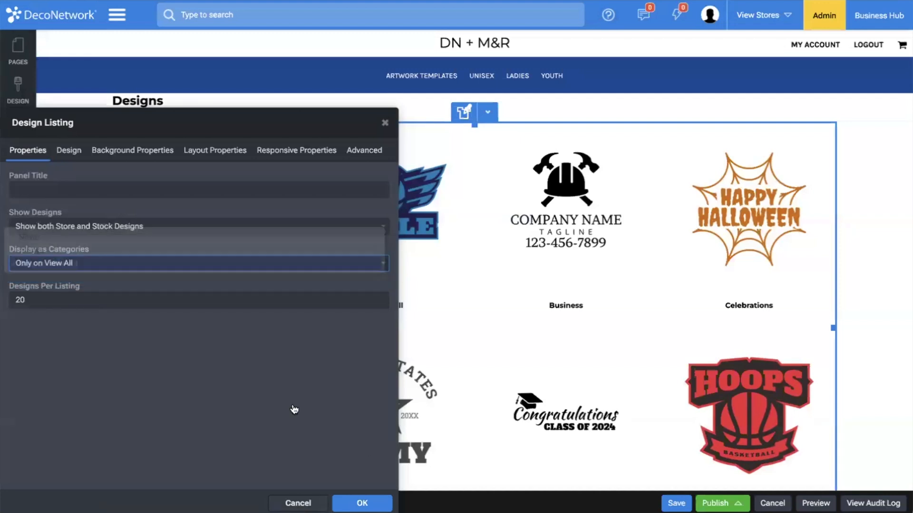
left_click(364, 501)
left_click(676, 503)
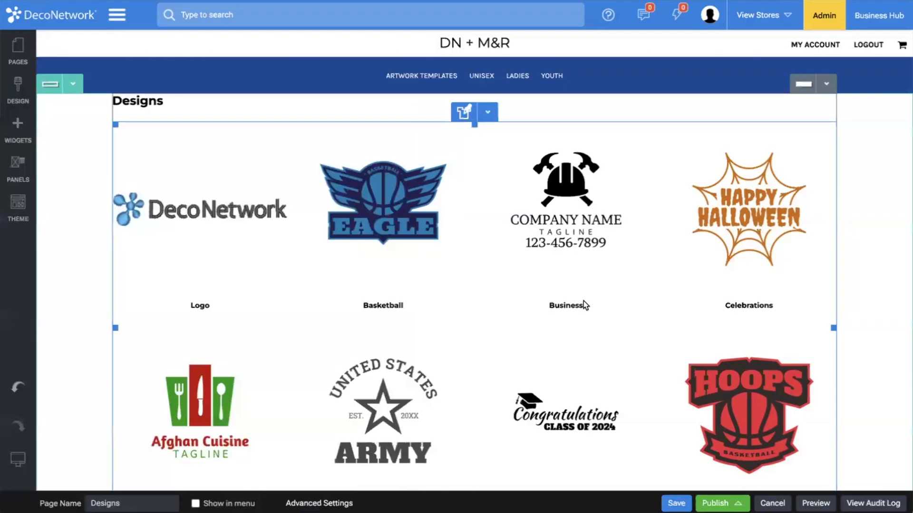
Set the design listing's Thumbnail Size to 350x350 on the Designs page.
double_click(546, 282)
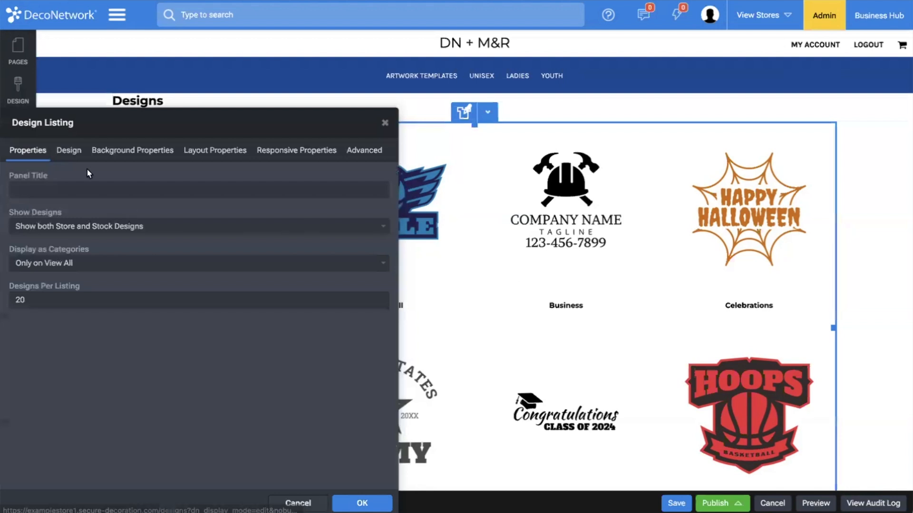
left_click(71, 151)
left_click(103, 309)
left_click(98, 323)
Add a scale transform of 95 to the design listing's hover image effects, with a hover animation duration of 1500.
left_click(30, 490)
left_click(475, 283)
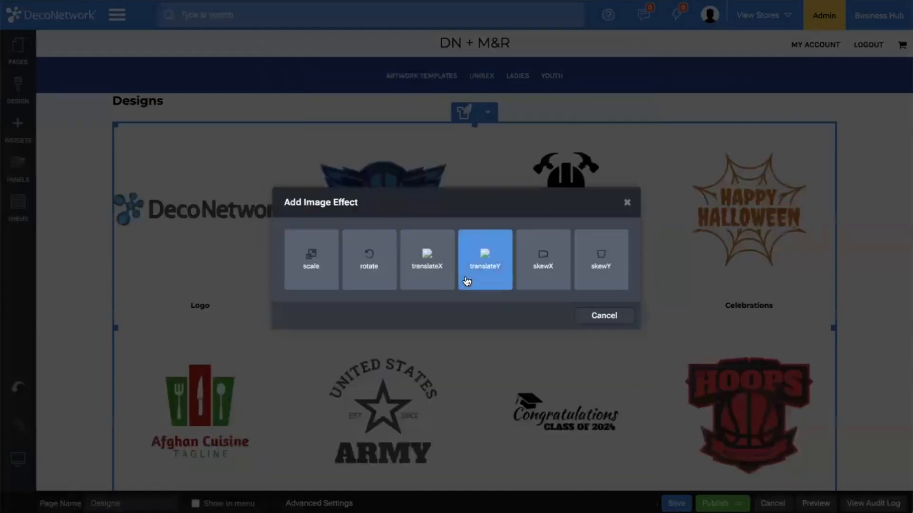
left_click(305, 281)
double_click(484, 284)
type("9")
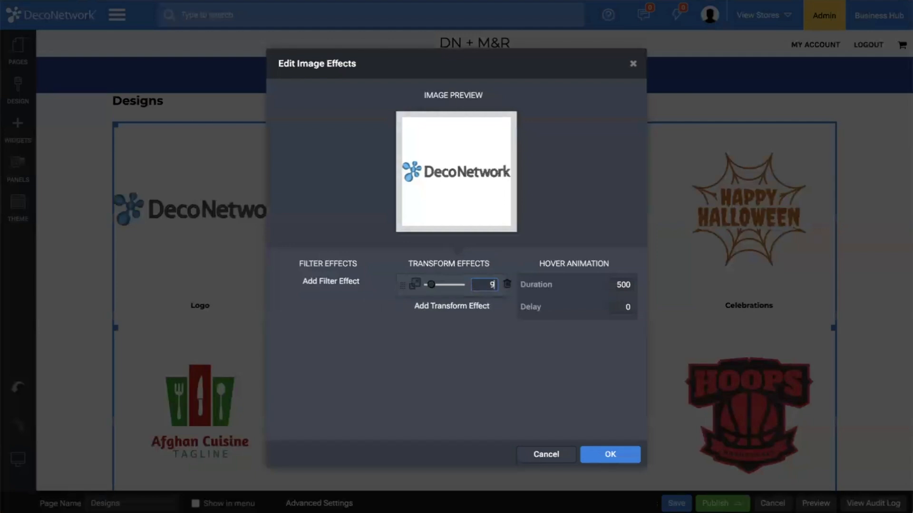
type("5")
key("Tab")
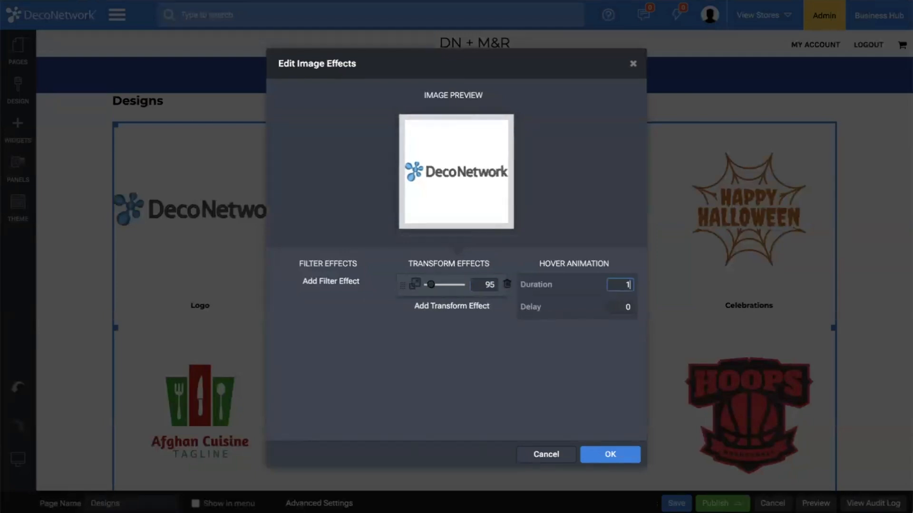
type("1500")
left_click(610, 455)
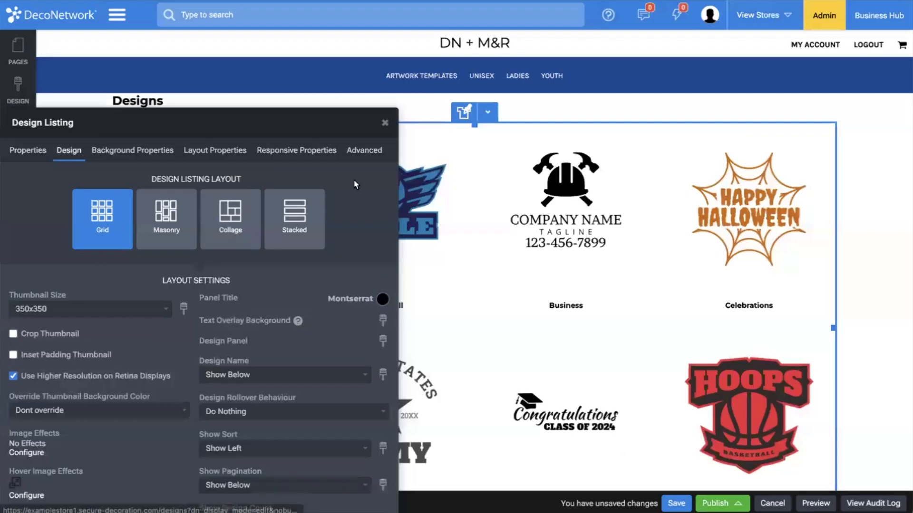
Show the design listing's alignment setting in its layout properties.
left_click(215, 150)
left_click(41, 218)
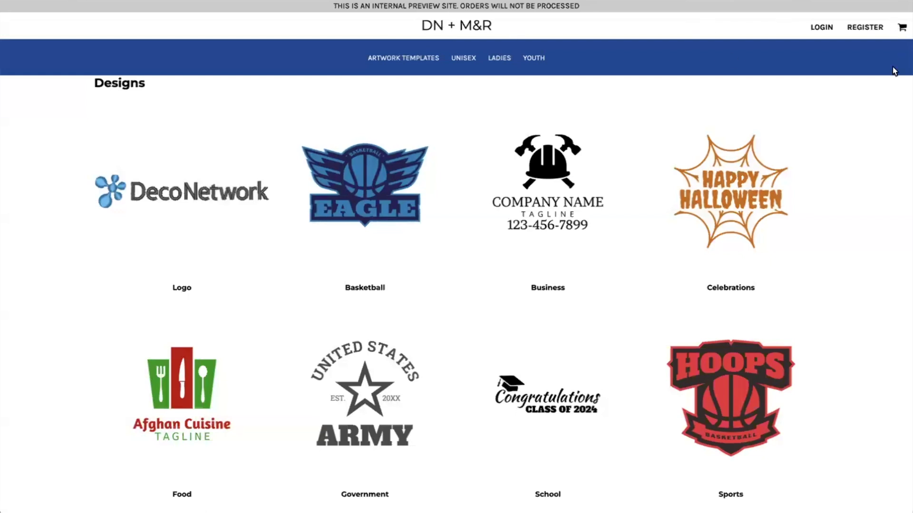
In the store preview, go through Artwork Templates to the Sports and Basketball categories and open the first basketball design.
left_click(403, 57)
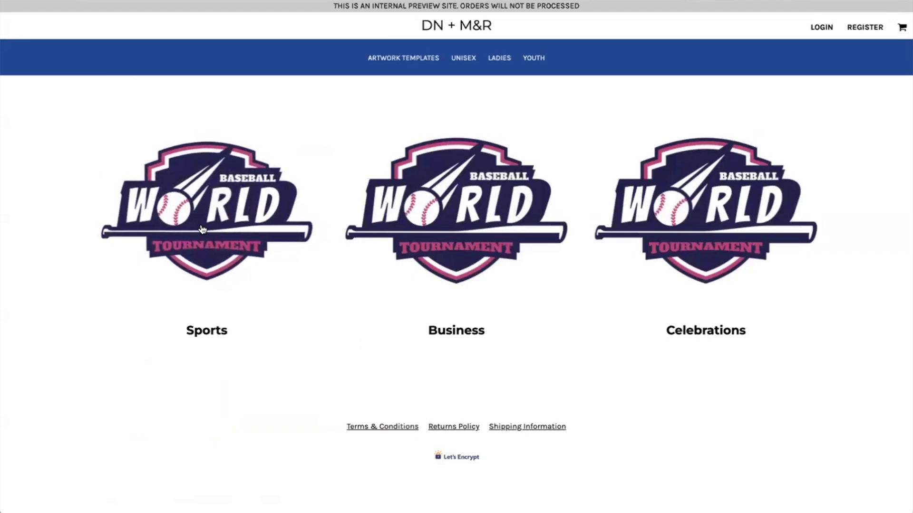
left_click(202, 229)
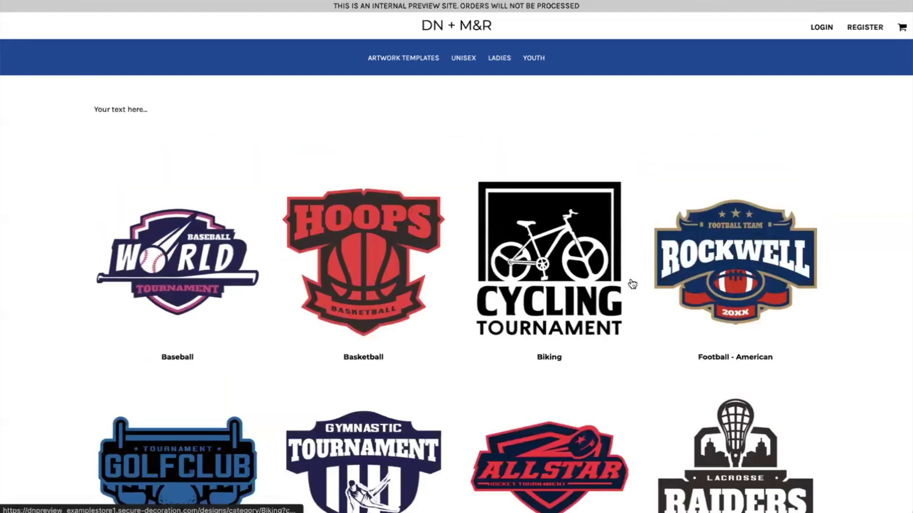
left_click(330, 266)
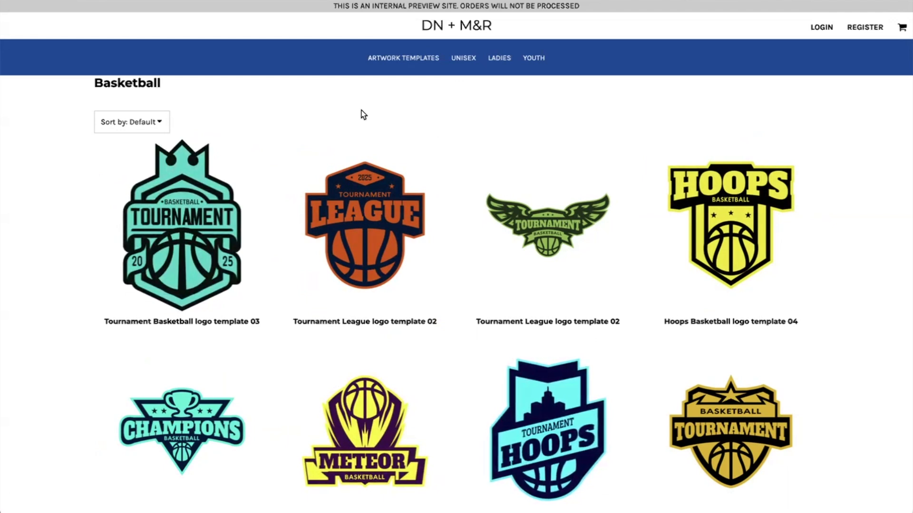
left_click(204, 212)
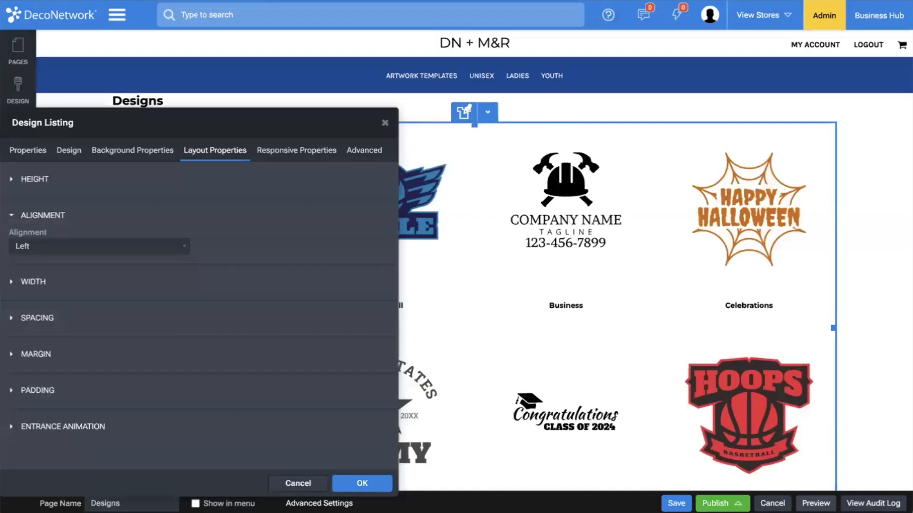
Apply the design listing settings and open the View Design page from the Product system pages.
left_click(365, 480)
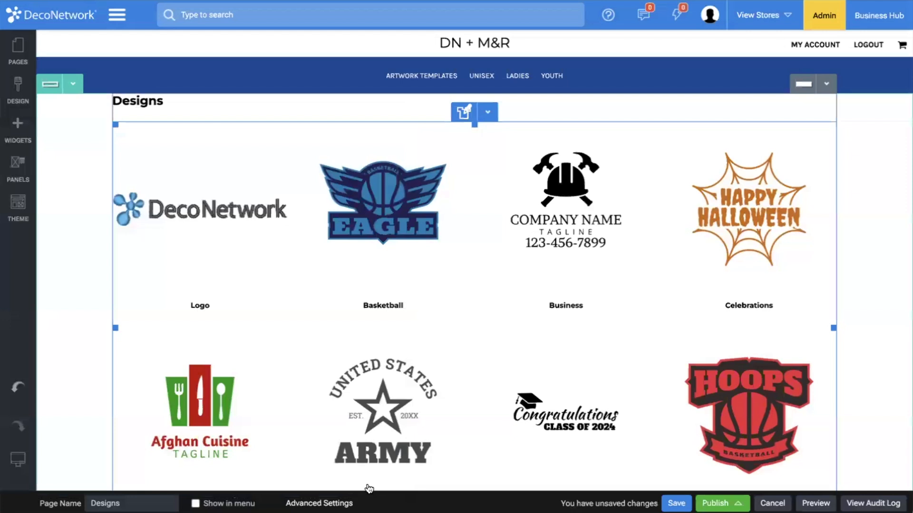
left_click(20, 44)
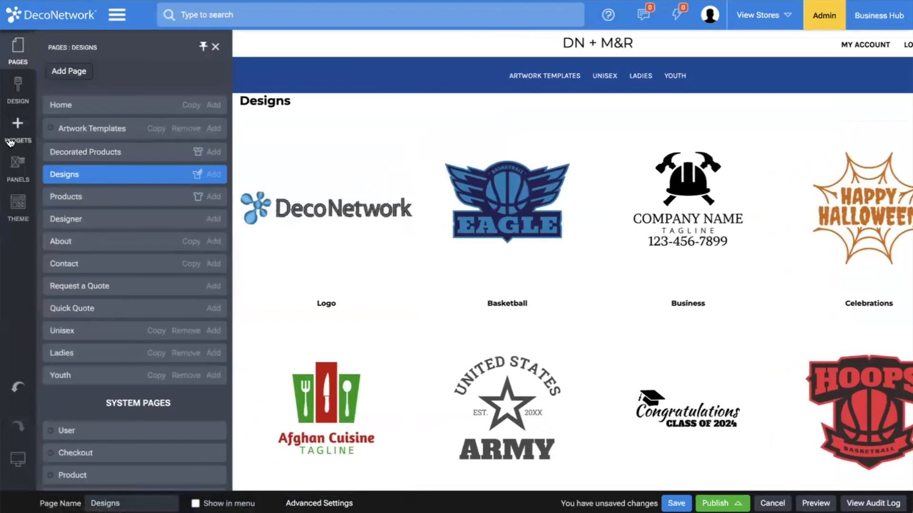
left_click(50, 129)
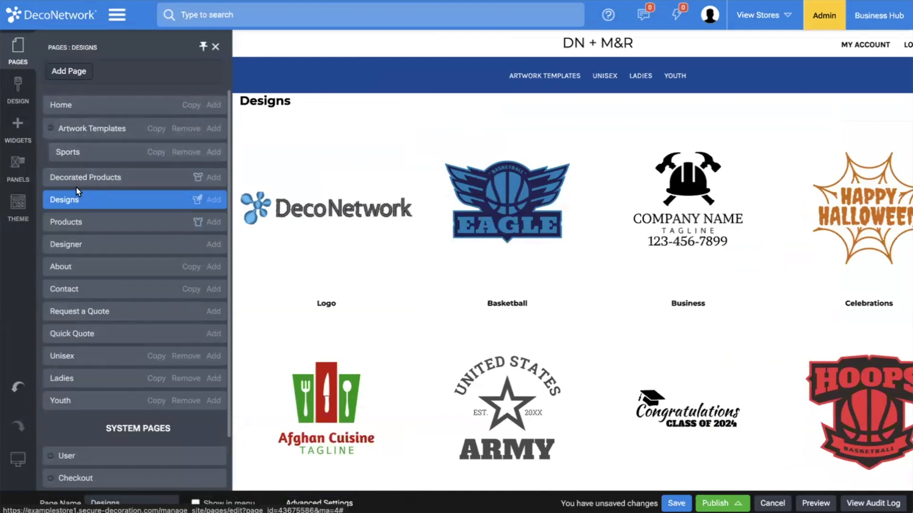
scroll(84, 435, "down", 2)
scroll(84, 435, "down", 1)
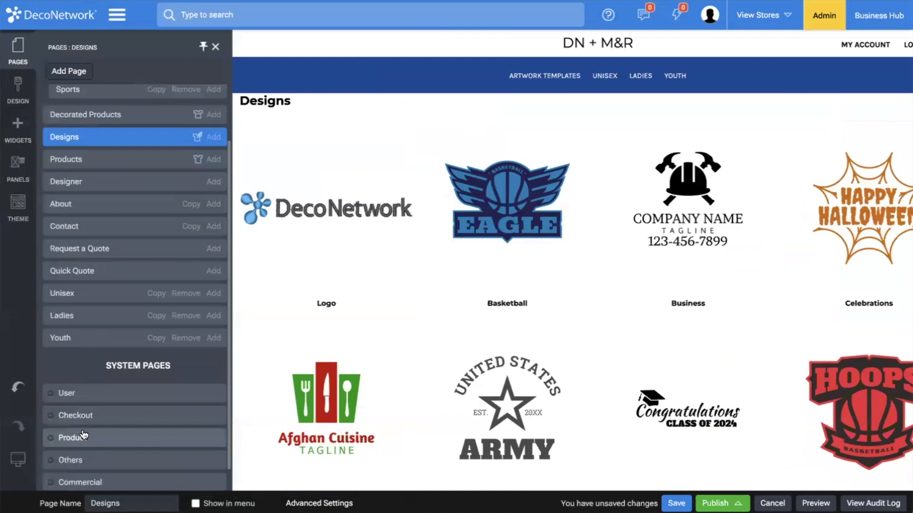
left_click(60, 438)
scroll(66, 404, "down", 6)
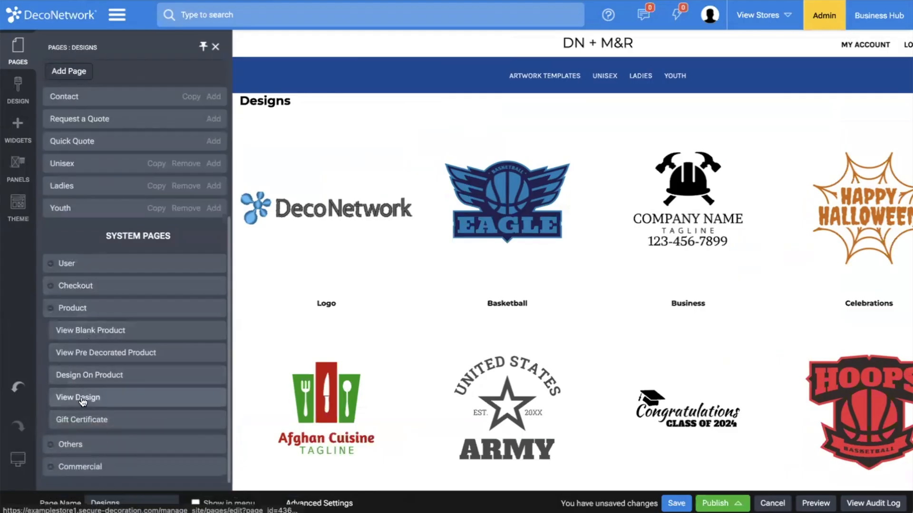
left_click(80, 398)
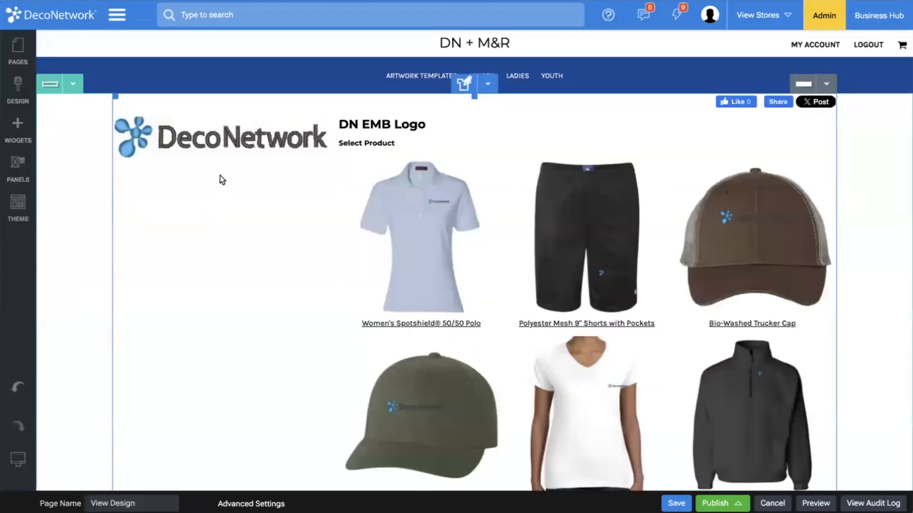
Review the View Design widget's product thumbnail properties and its image panel and design name options.
double_click(244, 215)
left_click(95, 164)
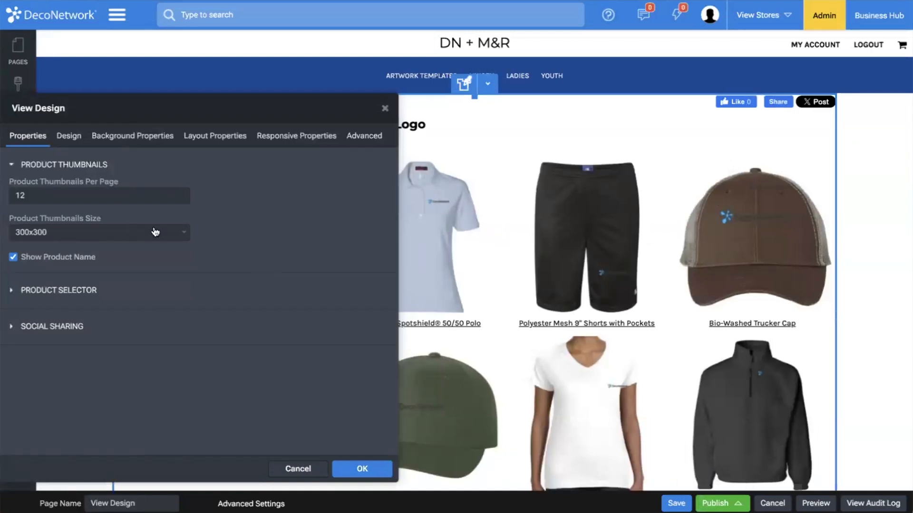
left_click_drag(257, 93, 740, 95)
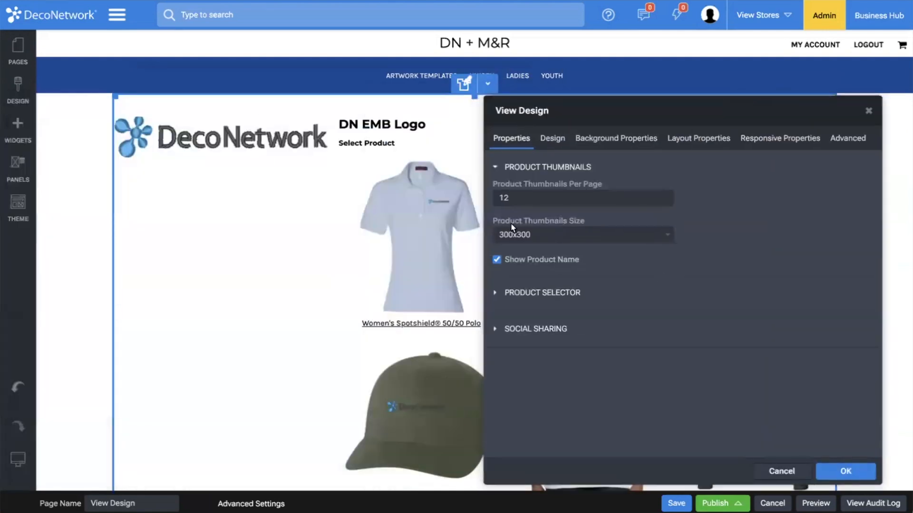
left_click_drag(832, 104, 437, 144)
left_click(158, 184)
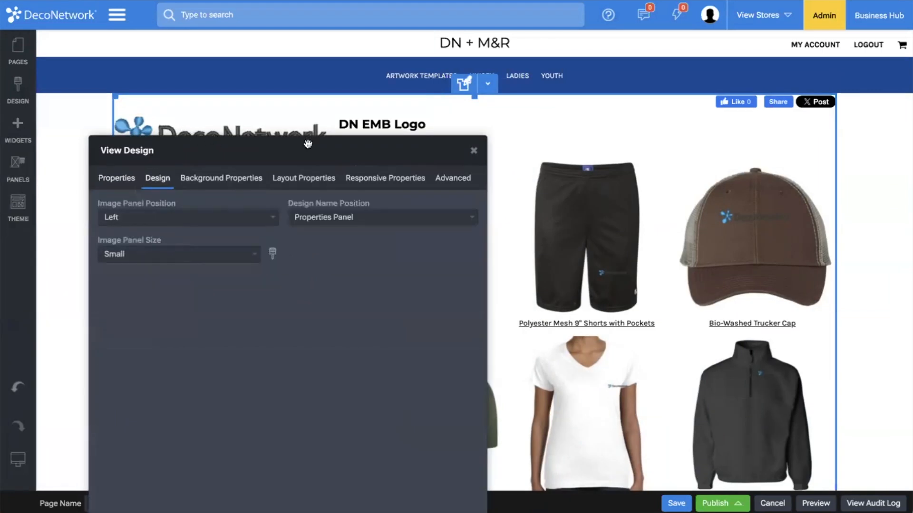
left_click_drag(306, 143, 162, 145)
left_click(330, 151)
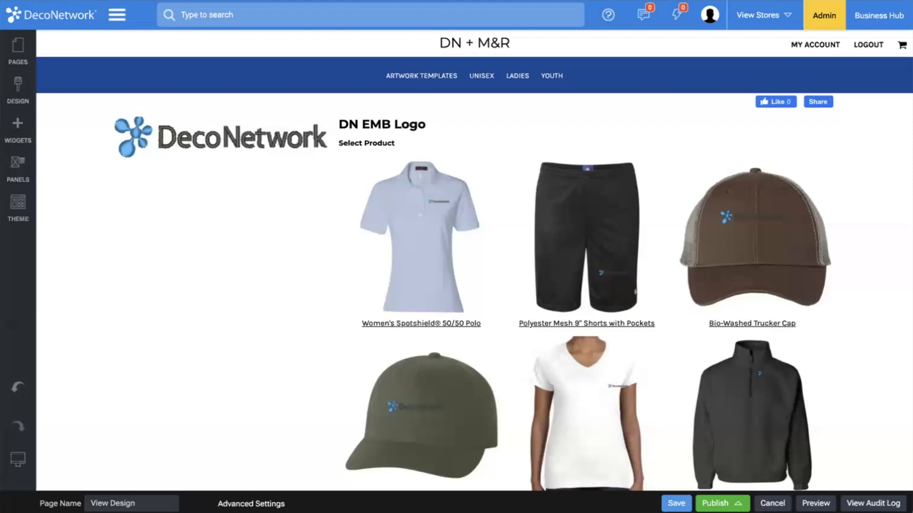
left_click(610, 371)
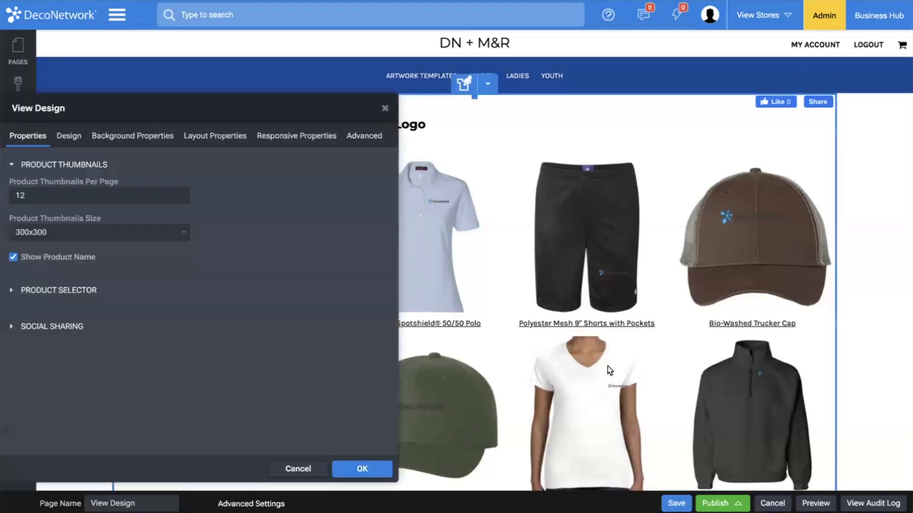
left_click(376, 472)
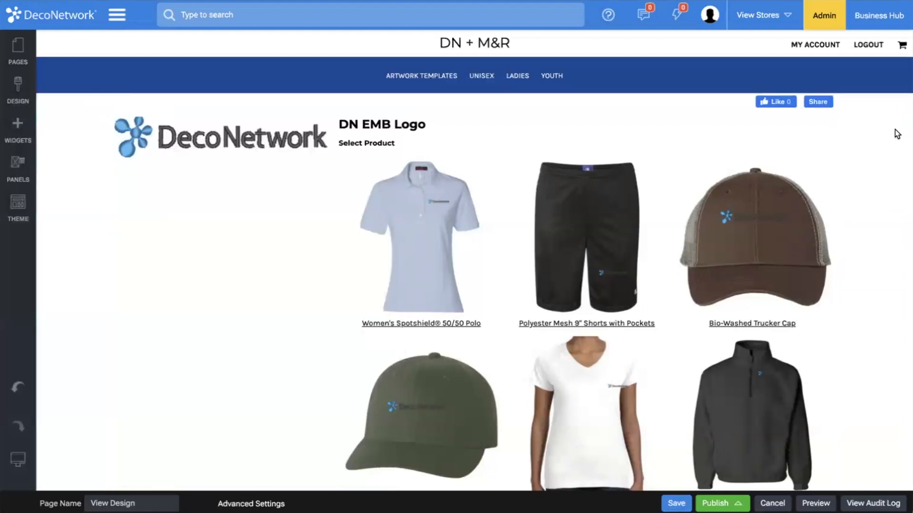
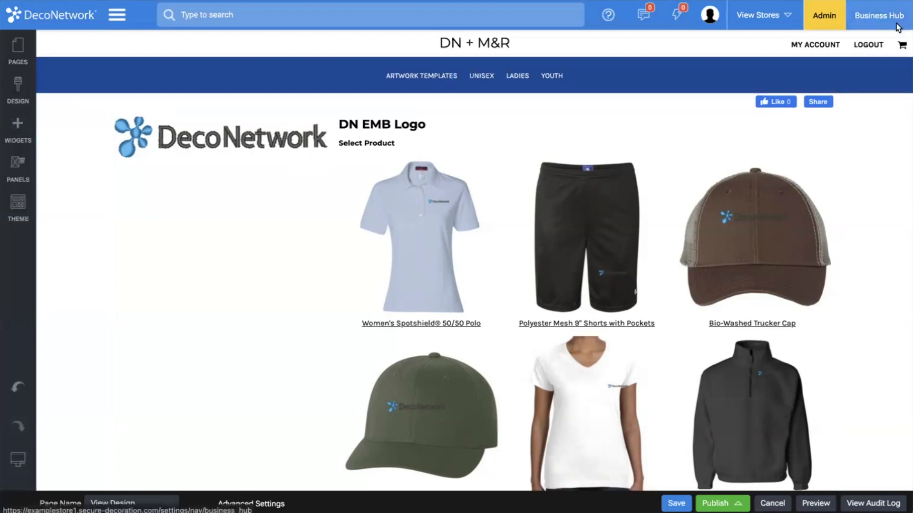
Open the admin product list and look through the fulfillment center products across all categories, including their decoration prices.
left_click(823, 18)
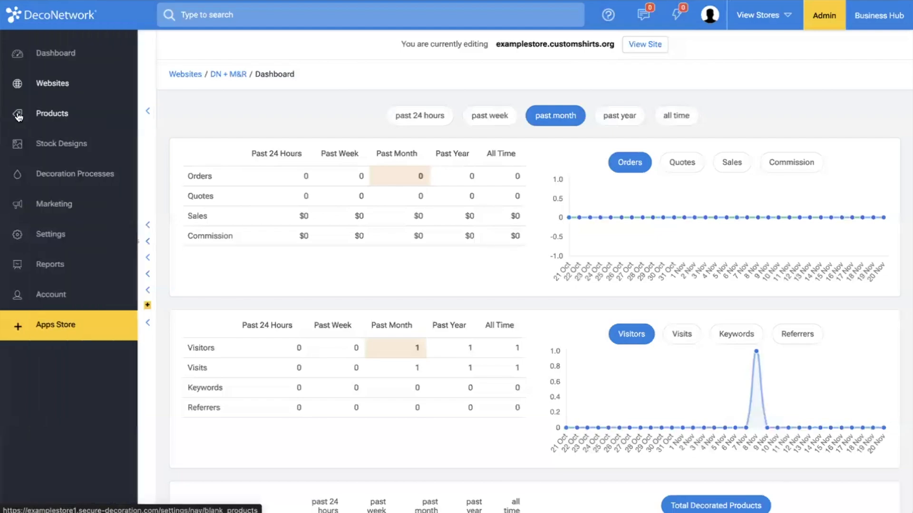
left_click(46, 107)
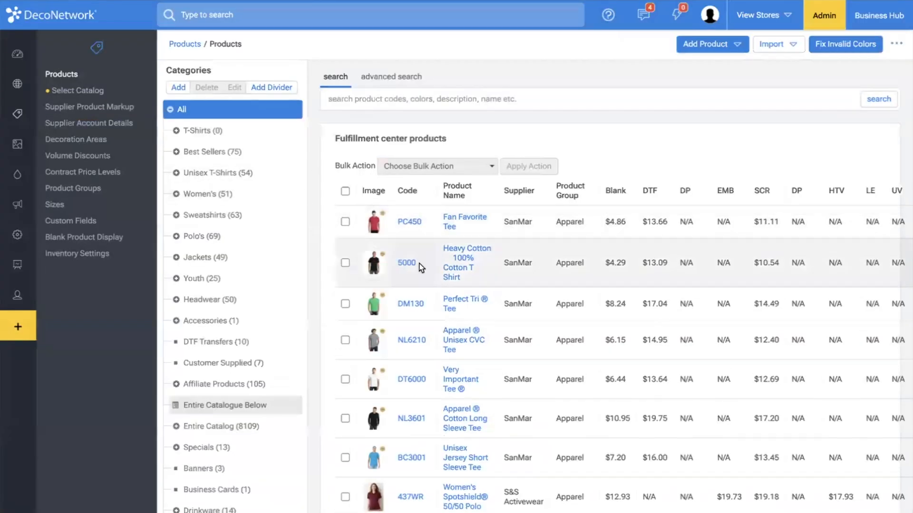
left_click(184, 116)
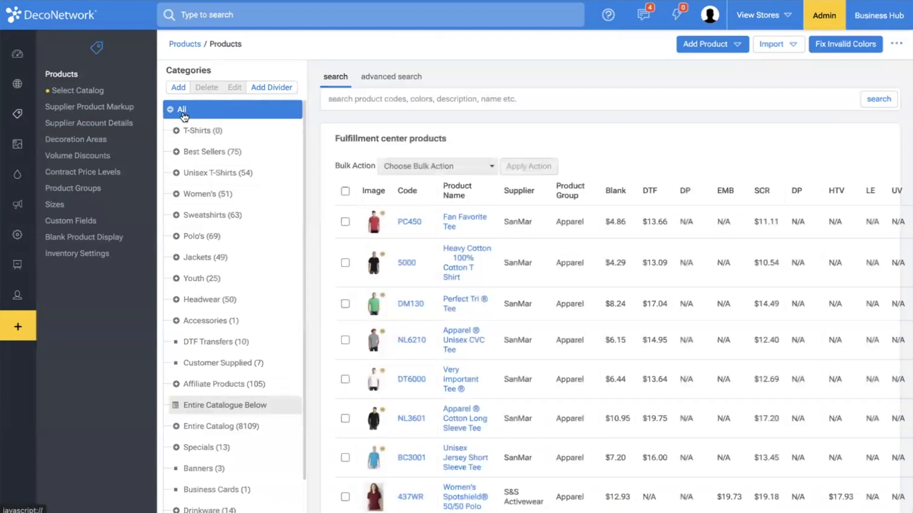
scroll(391, 209, "down", 6)
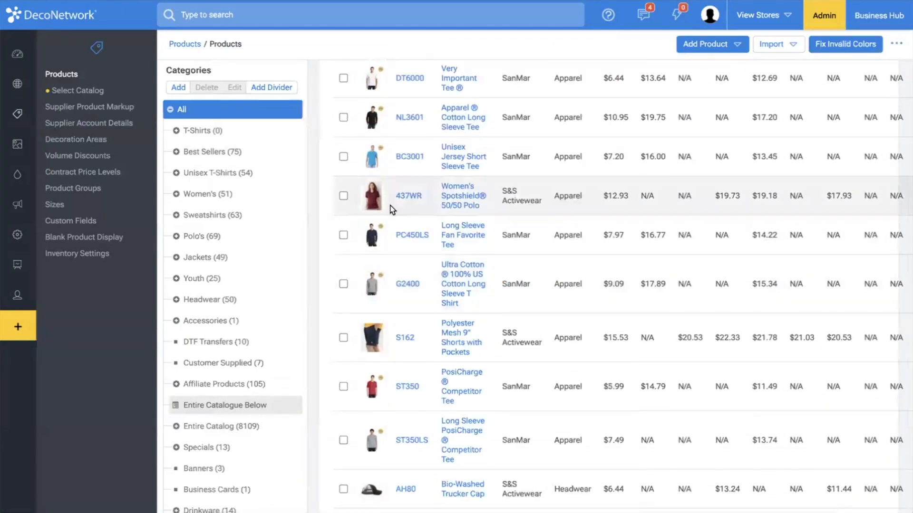
scroll(390, 209, "down", 2)
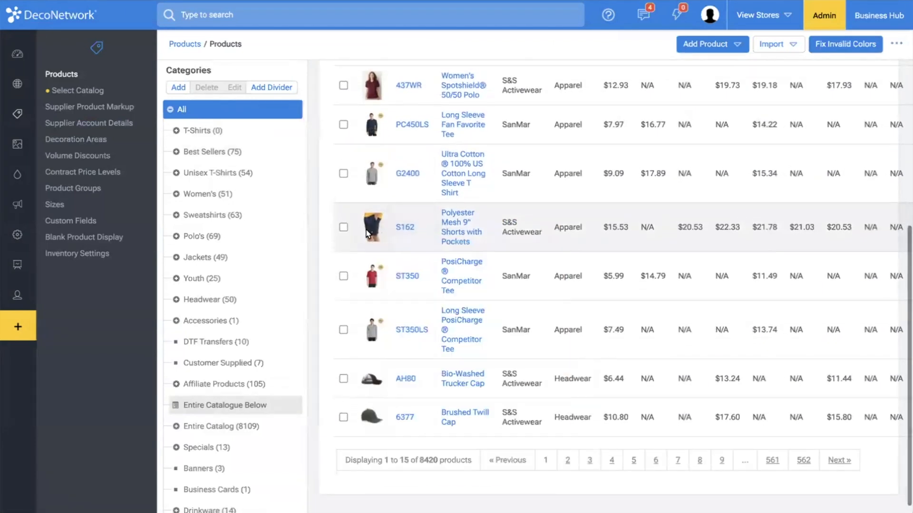
scroll(368, 224, "up", 1)
mouse_move(377, 127)
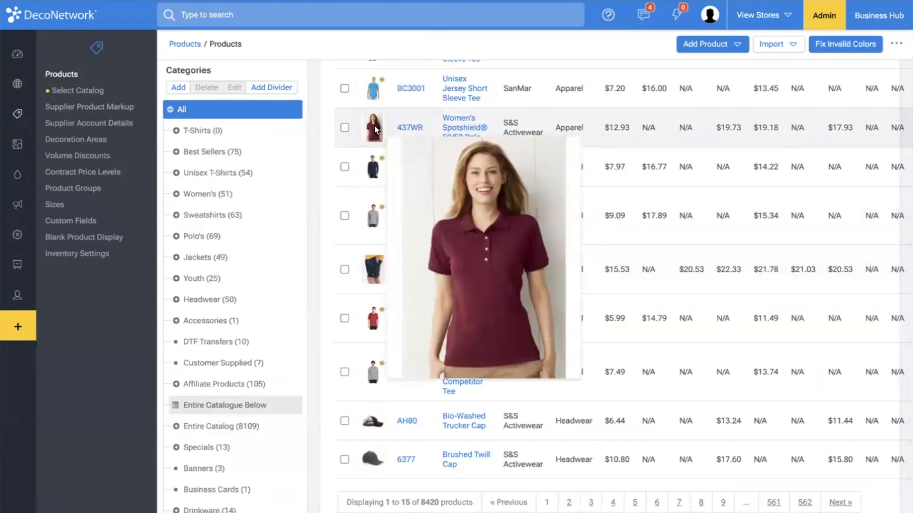
scroll(647, 138, "up", 7)
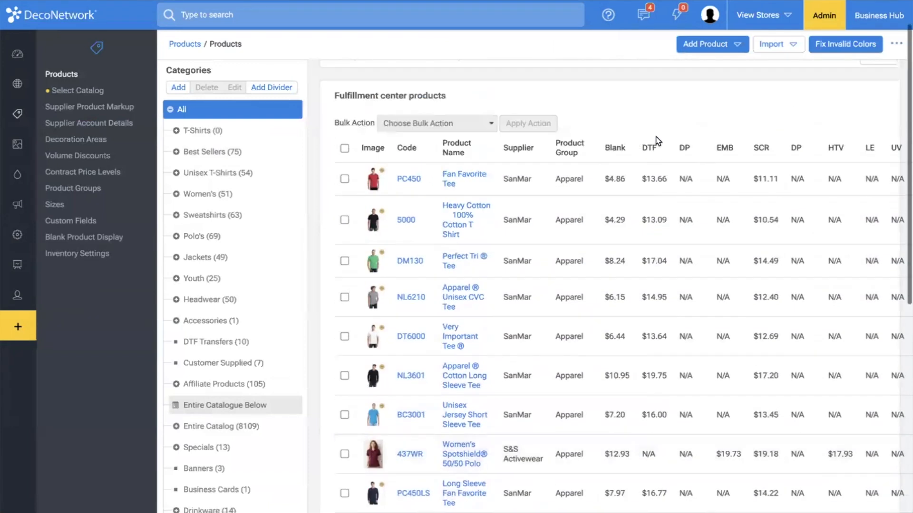
scroll(717, 175, "down", 2)
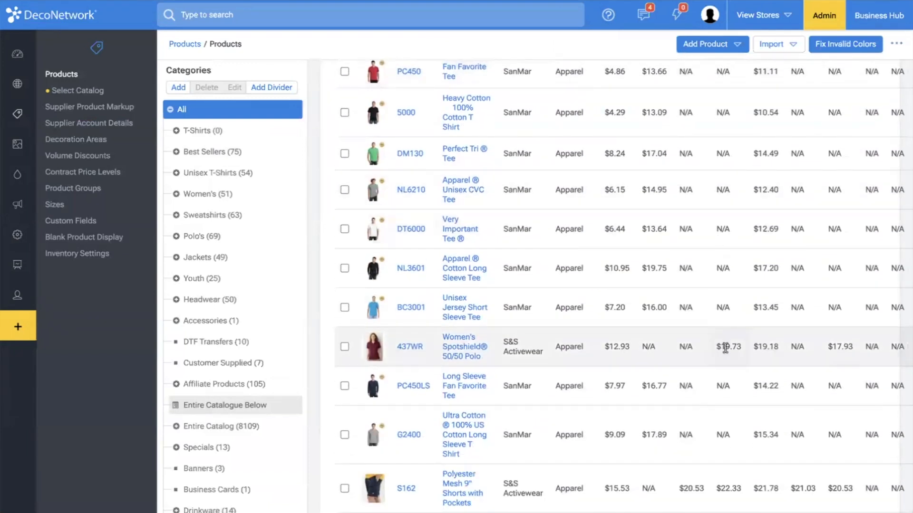
scroll(725, 348, "down", 2)
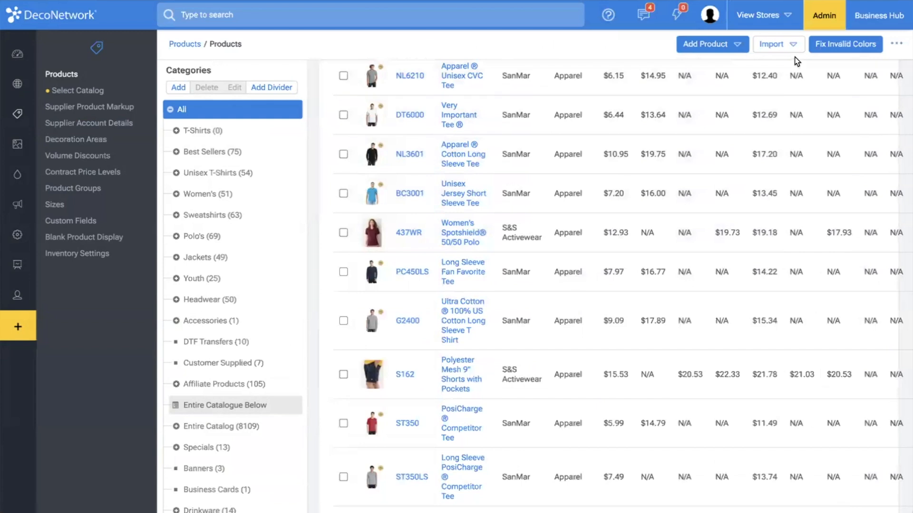
Open the product list's Sort option and go to the Websites store list.
left_click(896, 44)
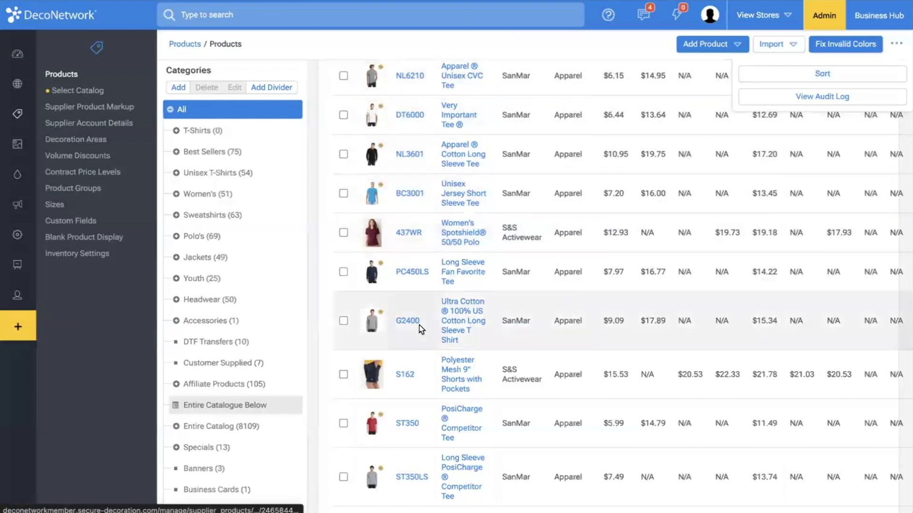
left_click(822, 72)
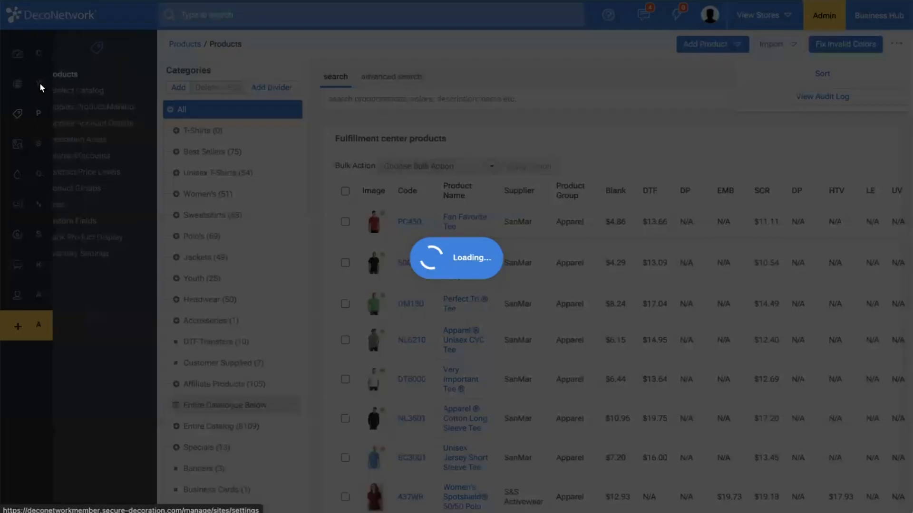
left_click(40, 83)
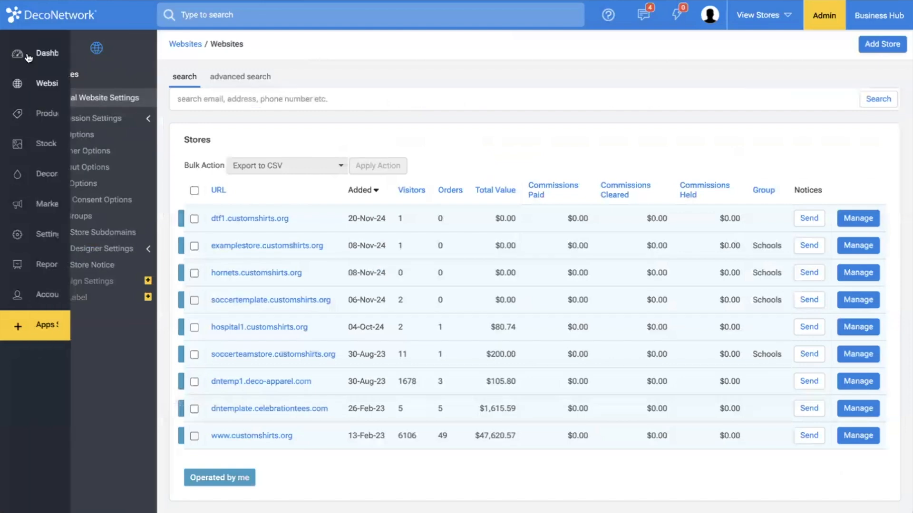
Open the Women's Spotshield 50/50 Polo (437WR) from the product list and review its Availability rules for stores.
left_click(244, 247)
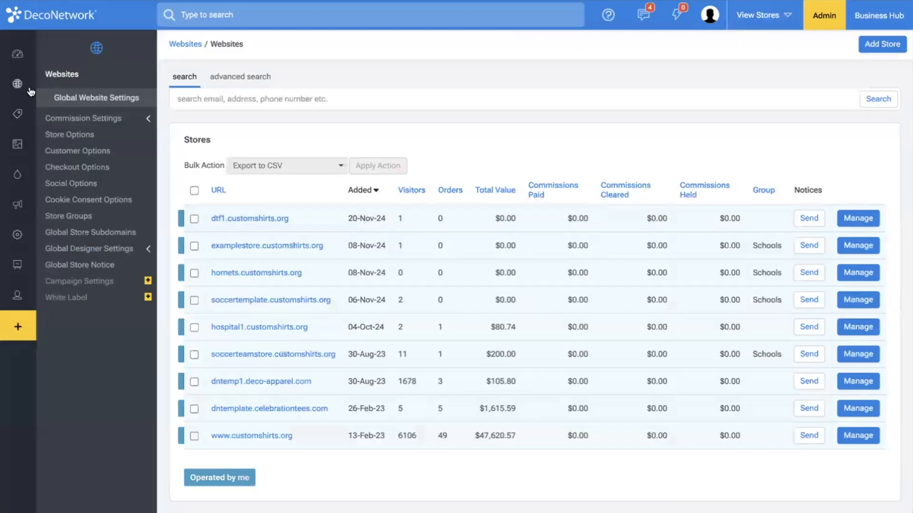
left_click(19, 113)
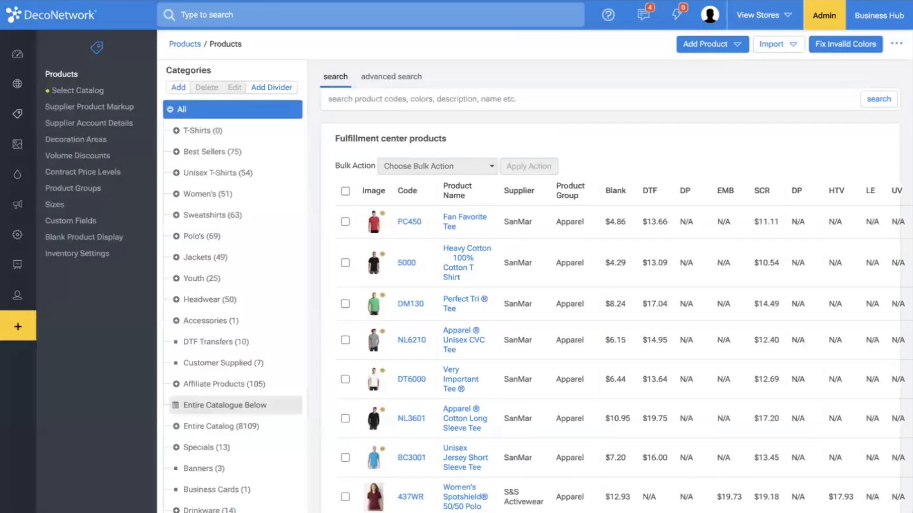
scroll(347, 346, "down", 4)
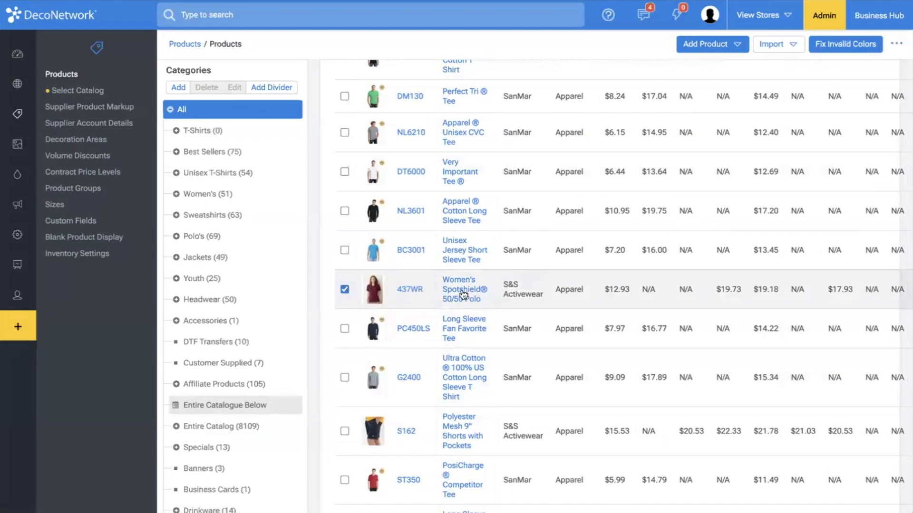
left_click(414, 291)
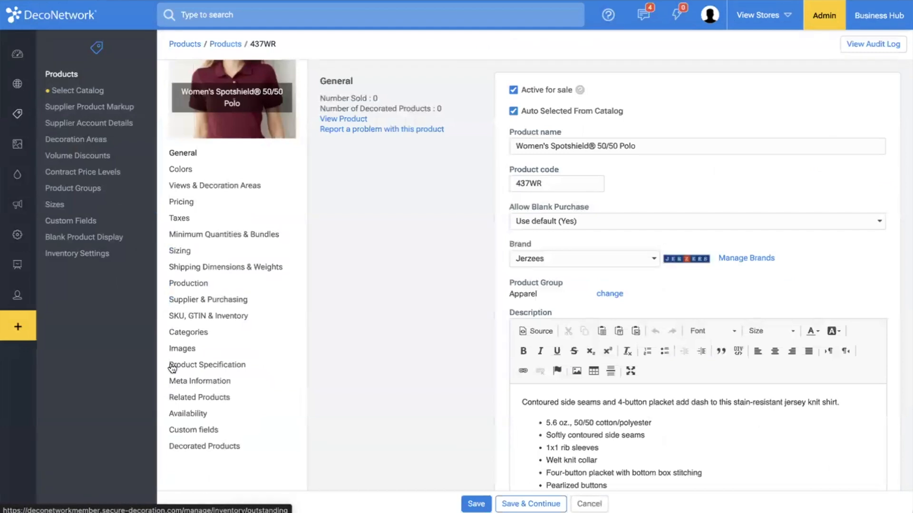
left_click(188, 414)
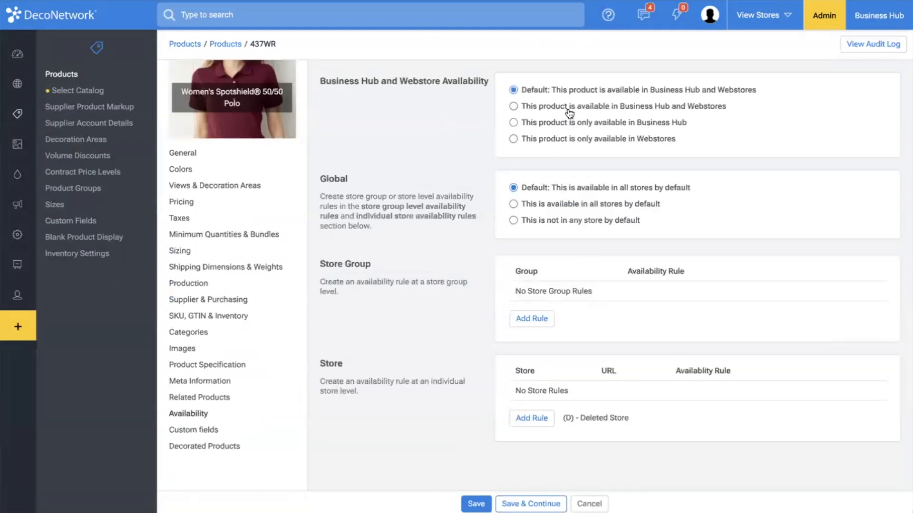
left_click(551, 224)
left_click(49, 115)
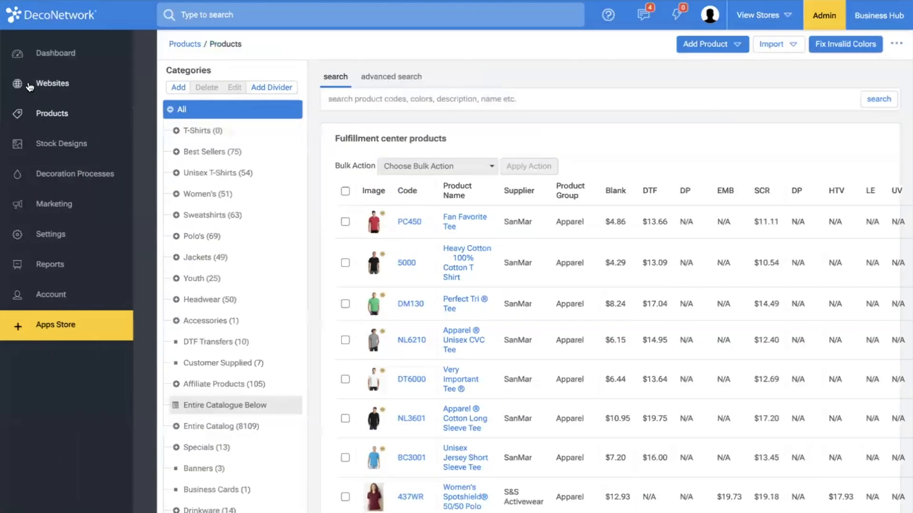
Open the Select Blank Products configuration of the examplestore.customshirts.org store.
left_click(29, 85)
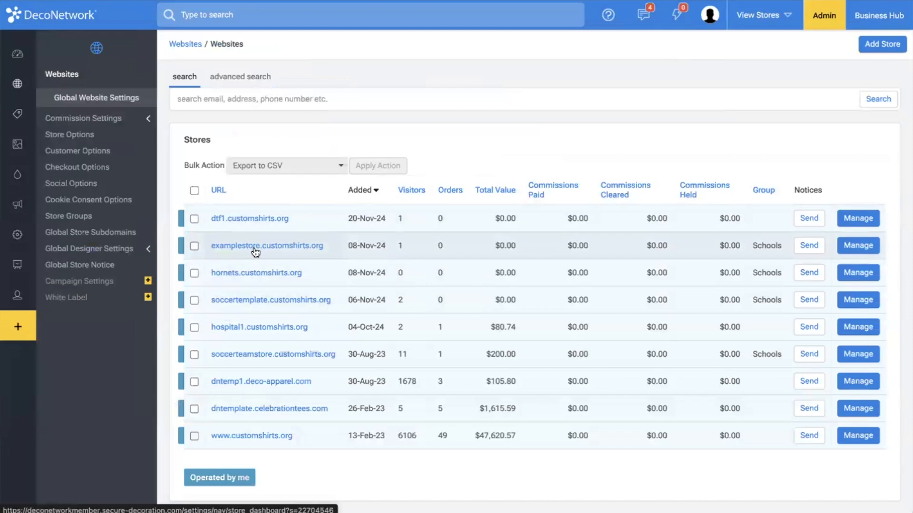
left_click(255, 248)
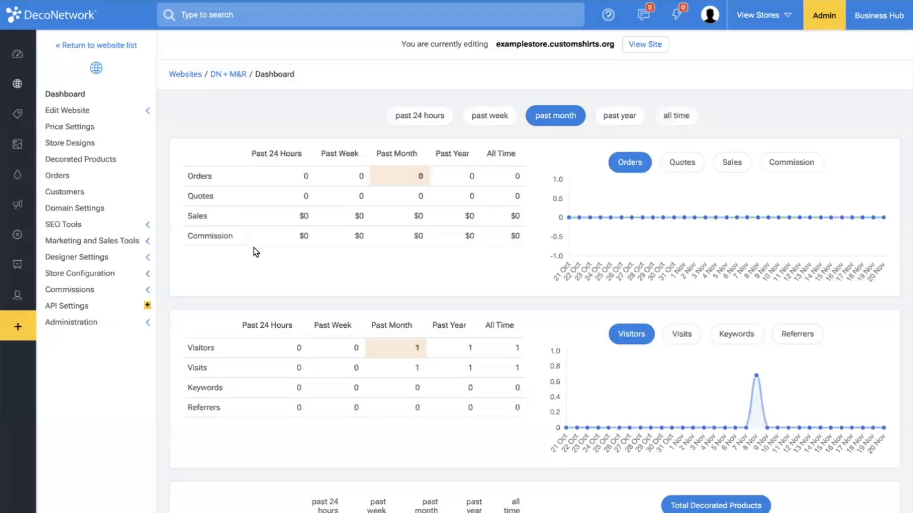
left_click(101, 273)
left_click(96, 289)
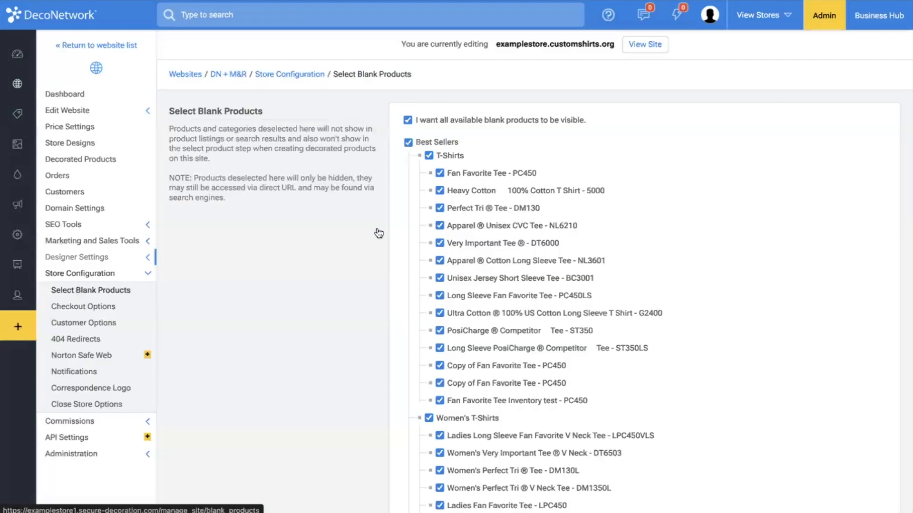
Deselect the Best Sellers, Unisex T-Shirts and Women's categories from the store's visible blank products, leaving Sweatshirts selected.
left_click(409, 145)
left_click(408, 160)
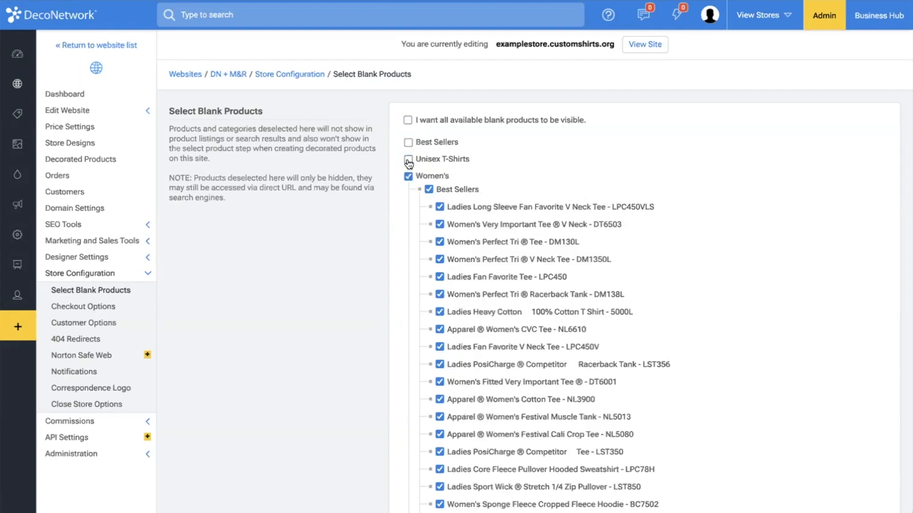
left_click(409, 177)
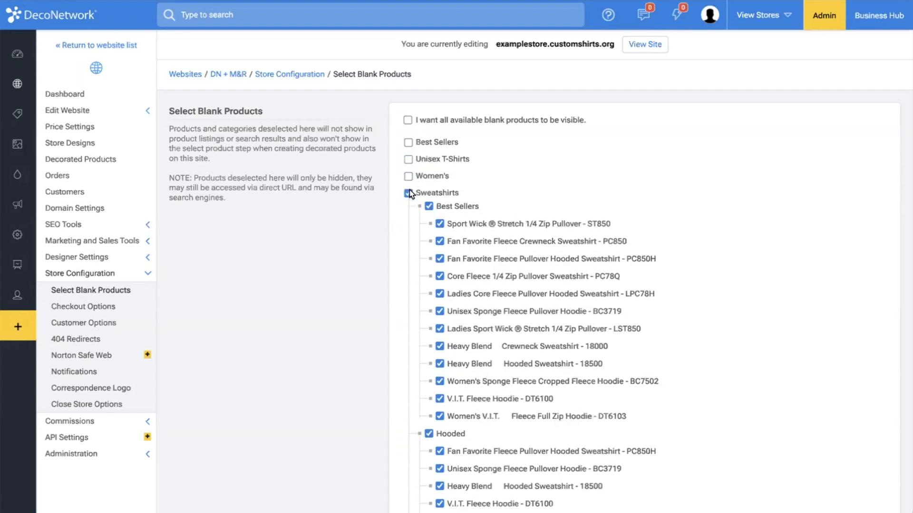
left_click(408, 192)
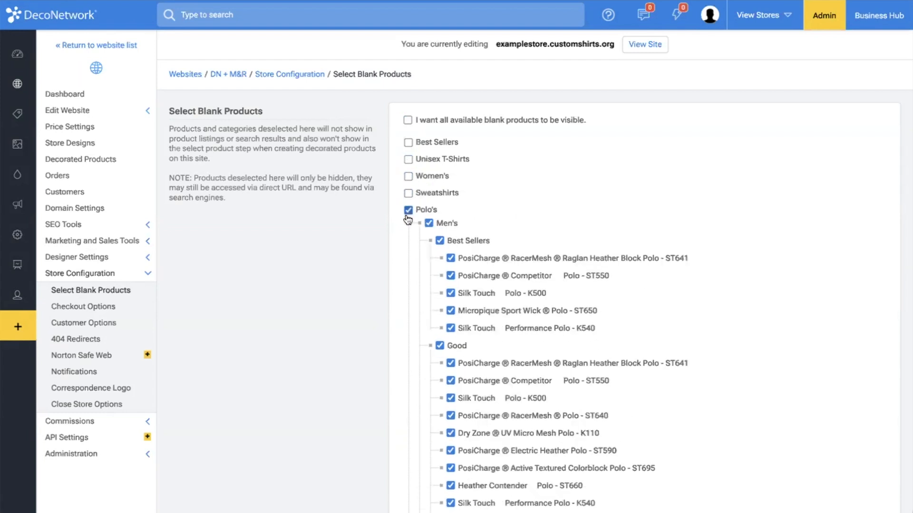
left_click(408, 193)
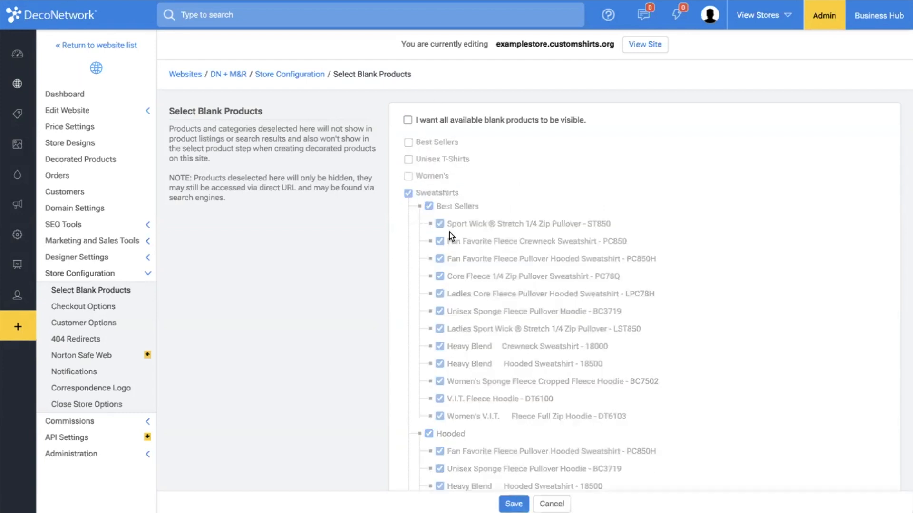
right_click(672, 281)
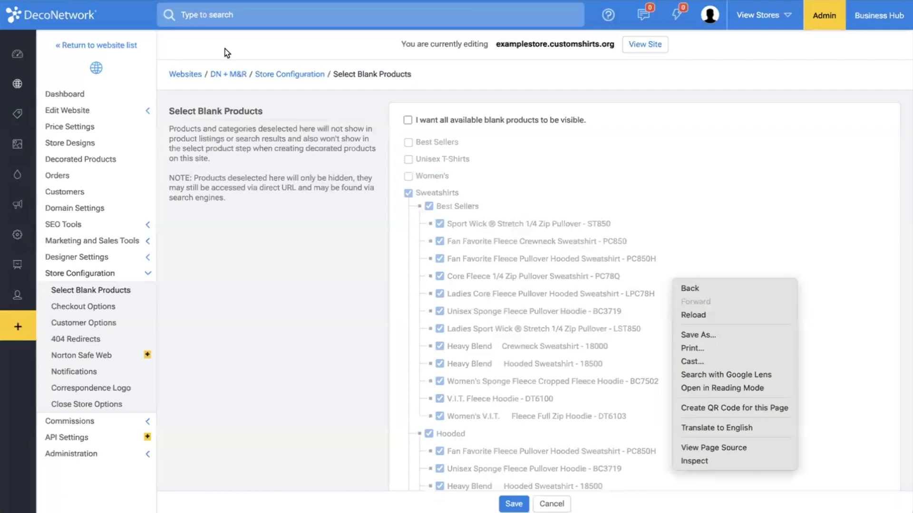
key("Escape")
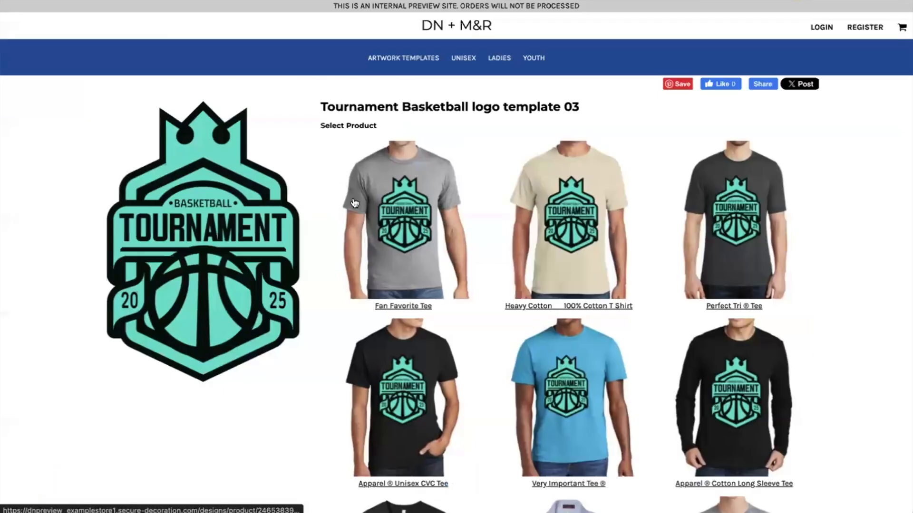
Preview the Tournament Basketball template on the Fan Favorite Tee and open the Design On Product system page in the website editor.
left_click(403, 196)
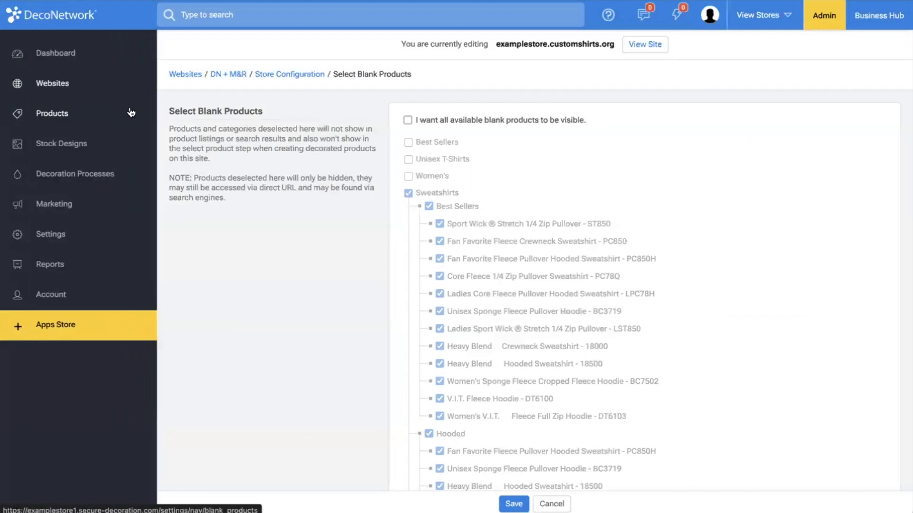
left_click(102, 114)
left_click(87, 132)
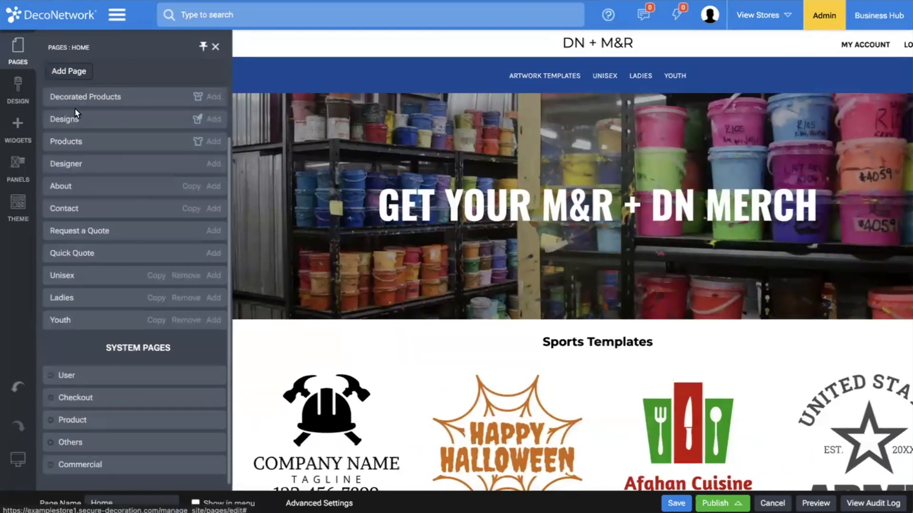
left_click(50, 420)
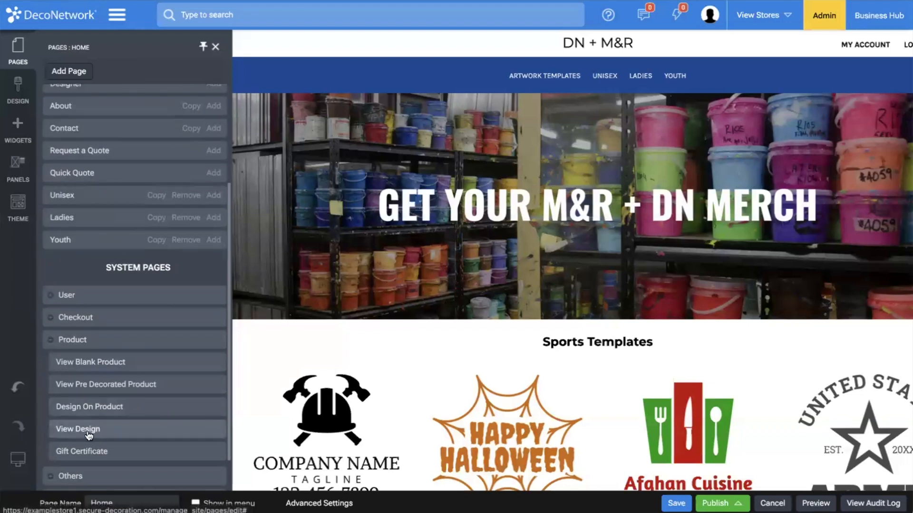
left_click(94, 408)
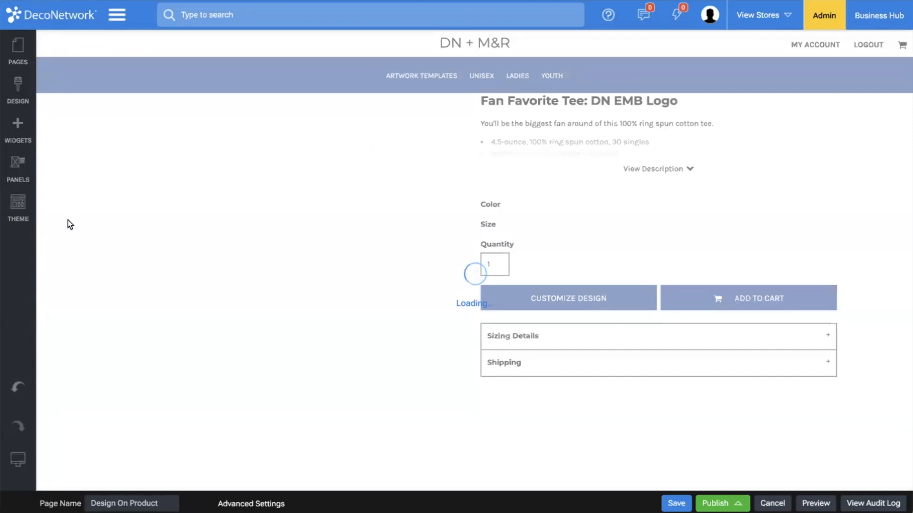
left_click(18, 57)
scroll(68, 403, "down", 2)
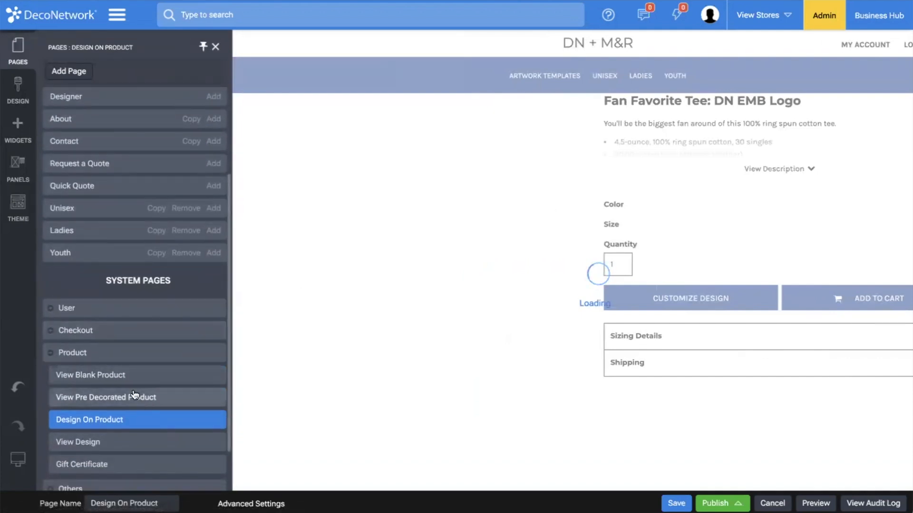
left_click(216, 47)
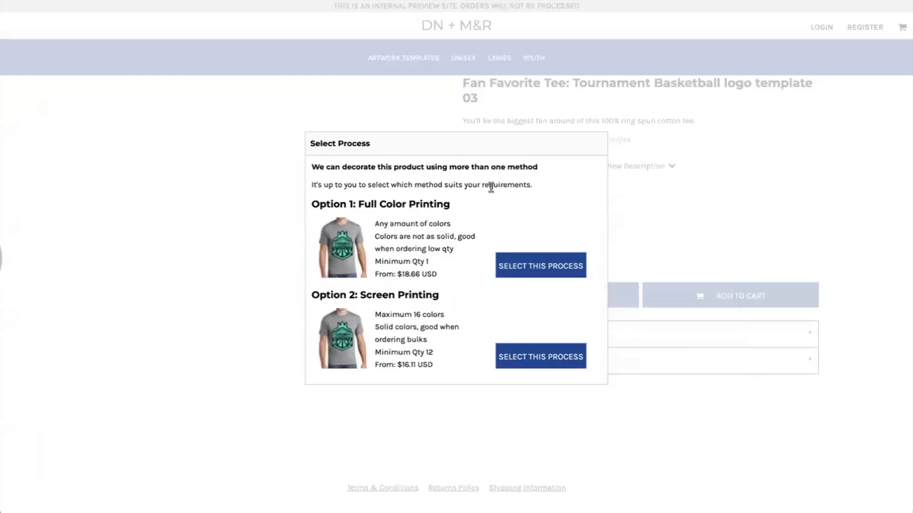
Choose Full Color Printing for the tee, and open the Westcoast Street Basketball League template from the Sports basketball artwork templates.
left_click(552, 264)
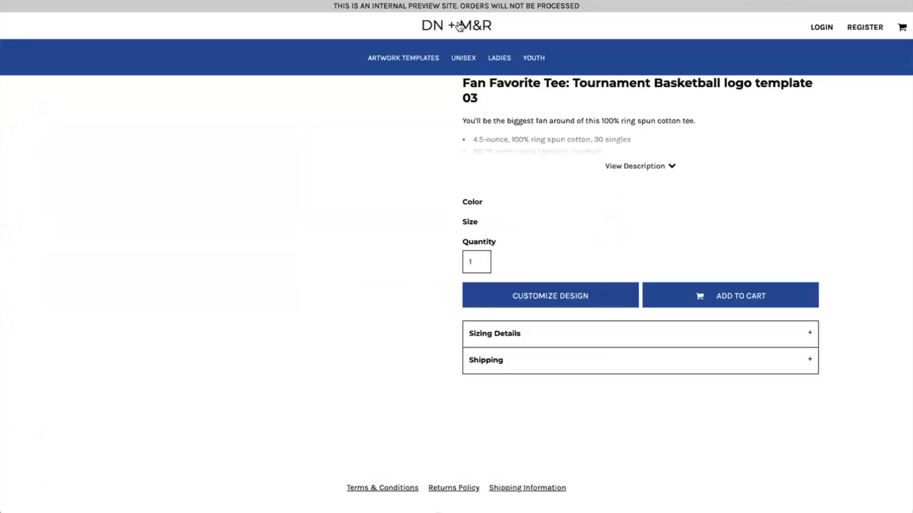
left_click(414, 59)
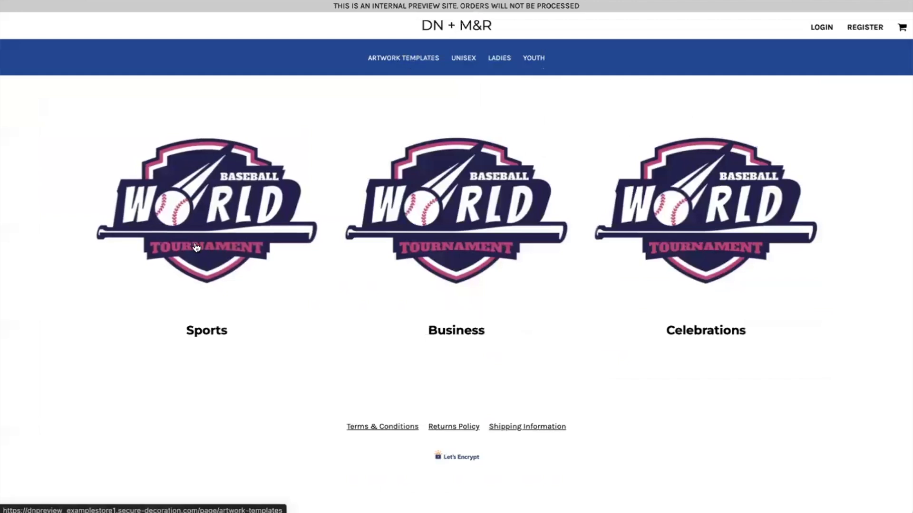
left_click(205, 214)
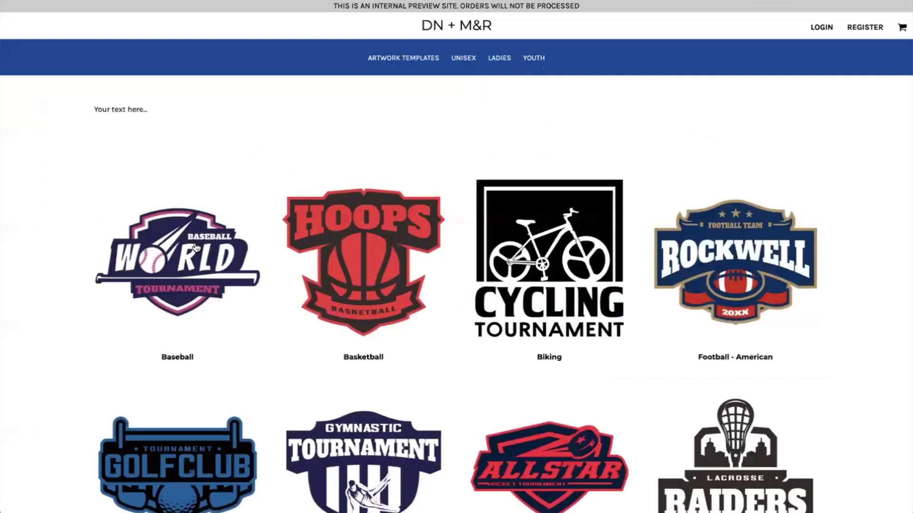
left_click(356, 286)
scroll(500, 438, "down", 3)
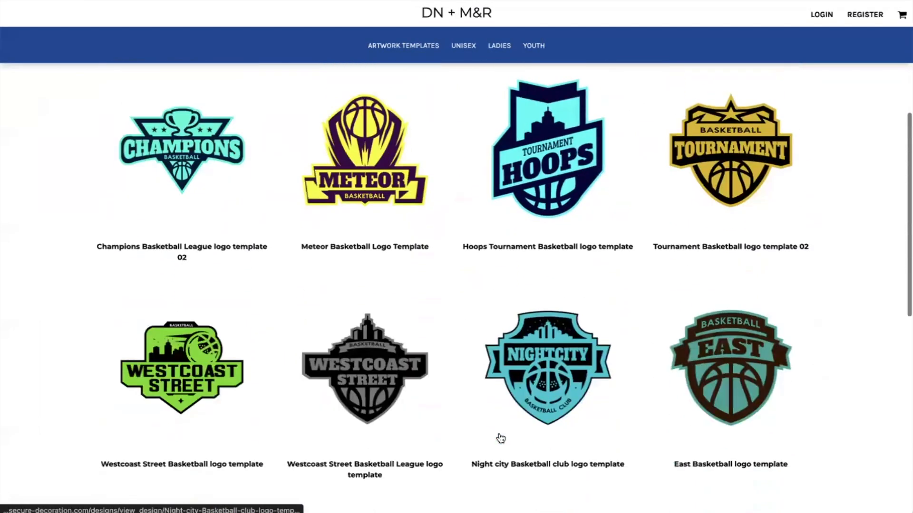
left_click(375, 359)
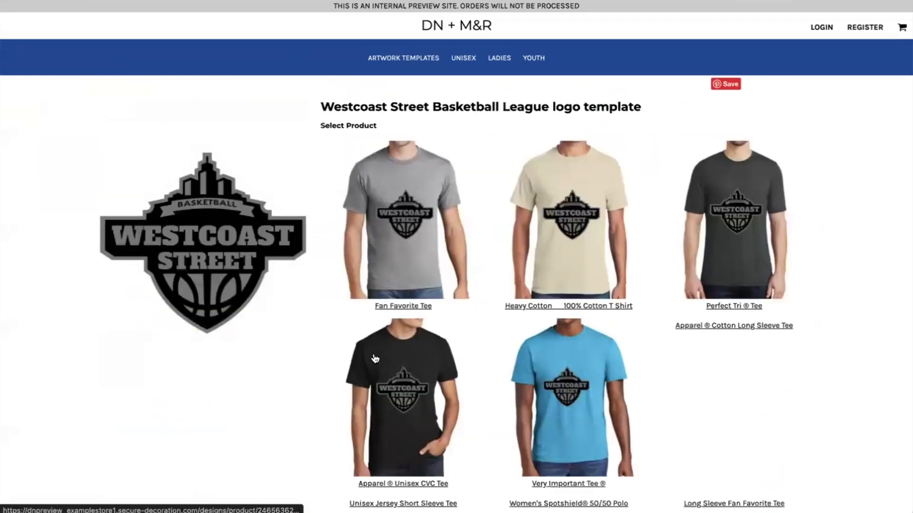
Look through the products for the design and choose the Very Important Tee with the Screen Printing process.
scroll(385, 376, "down", 3)
scroll(405, 351, "up", 3)
scroll(405, 351, "down", 3)
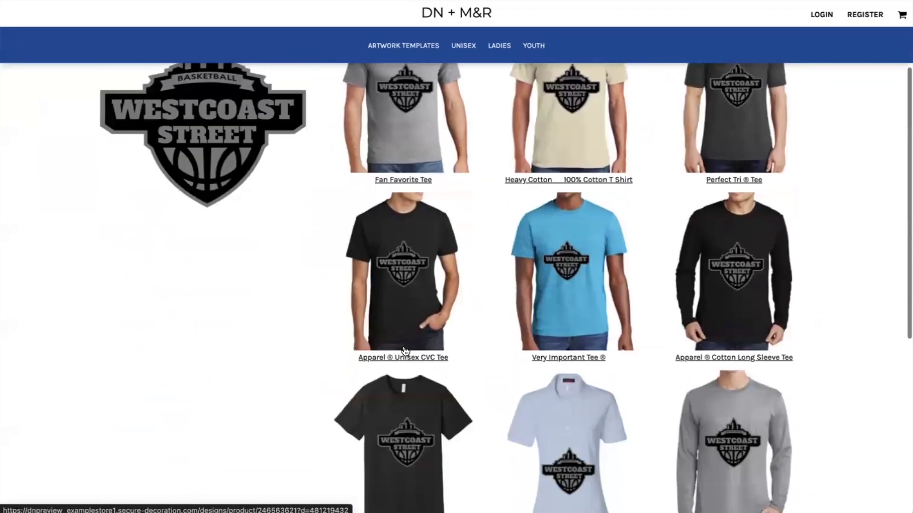
left_click(575, 219)
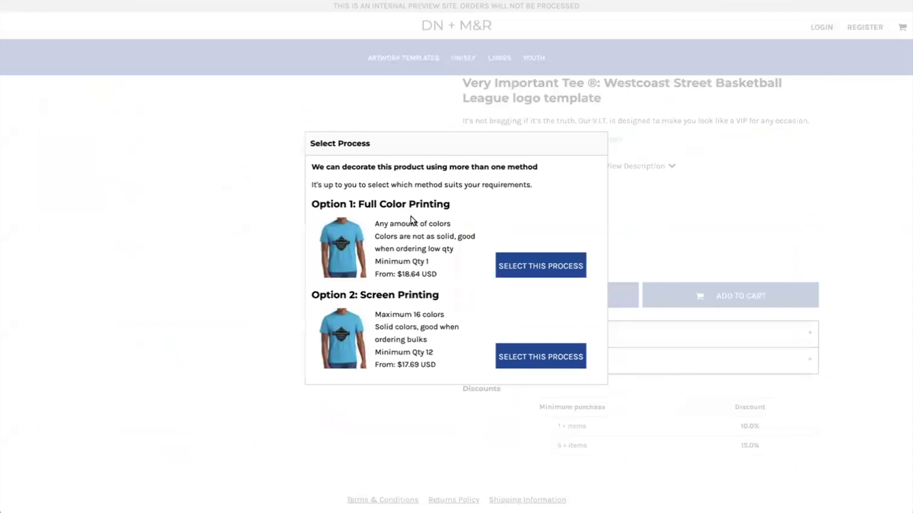
left_click(529, 360)
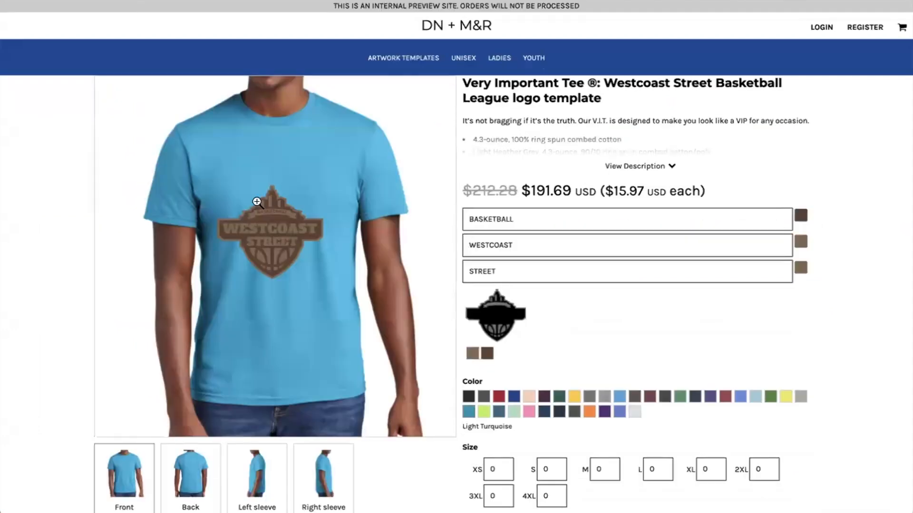
Replace the design's WESTCOAST text with COLUMBUS and its STREET text with OHIO.
left_click(518, 243)
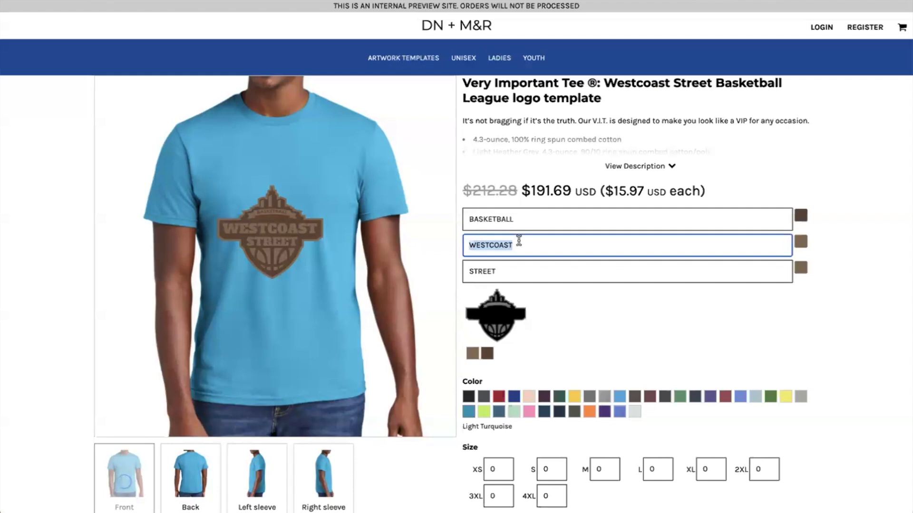
type("COLUMBUS")
left_click(501, 270)
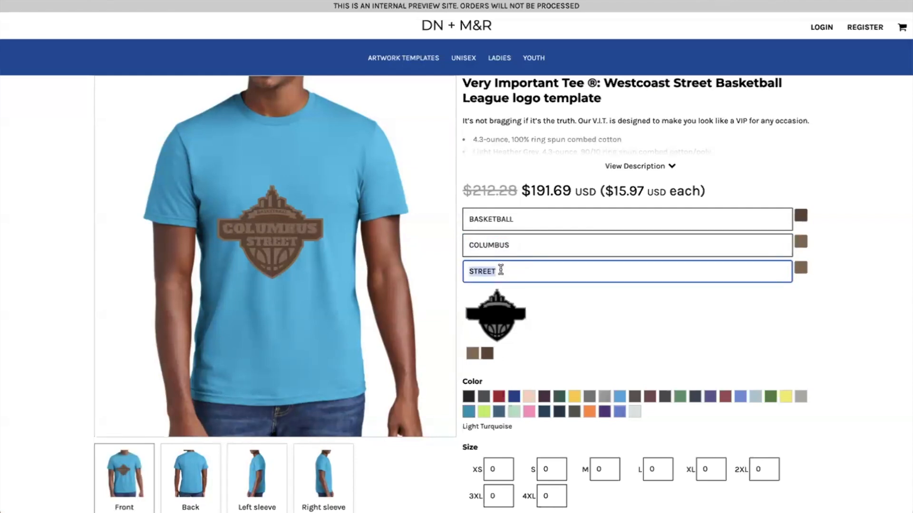
type("OHIO")
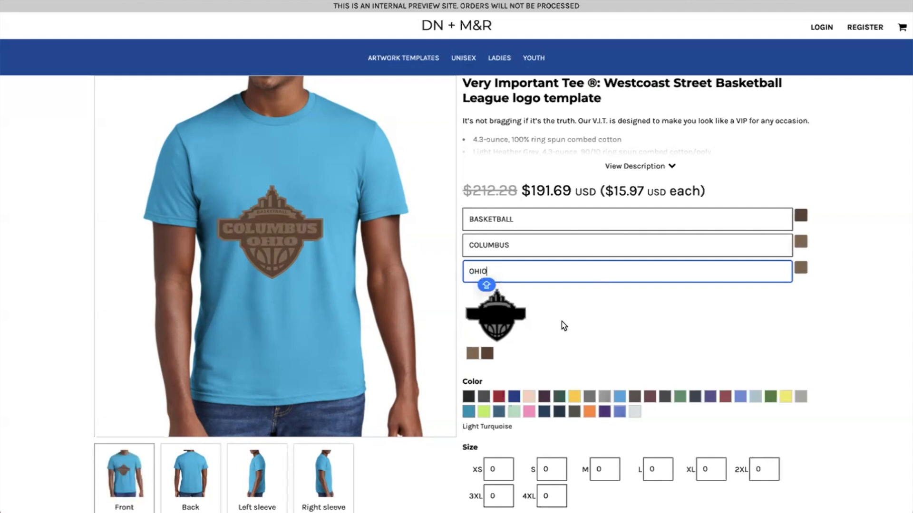
Check the brown shades offered for the logo's two image colors and keep the current ones.
left_click(488, 354)
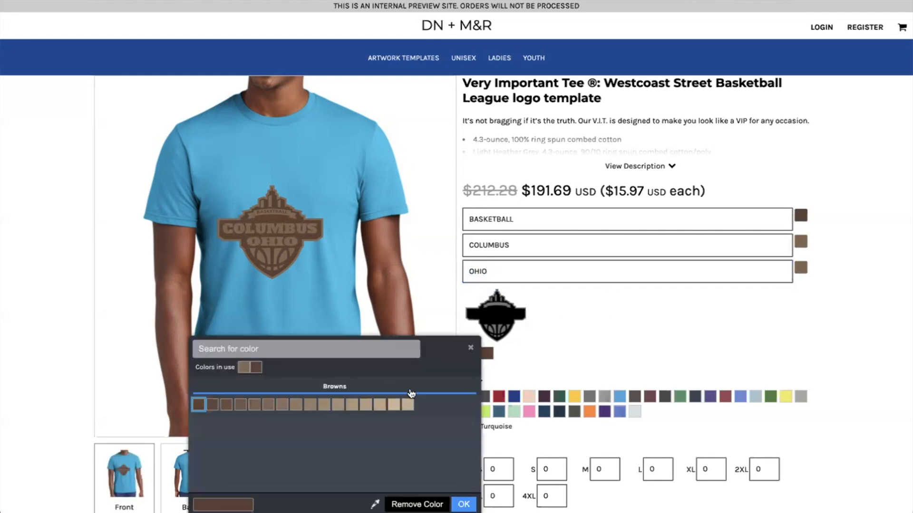
left_click(546, 325)
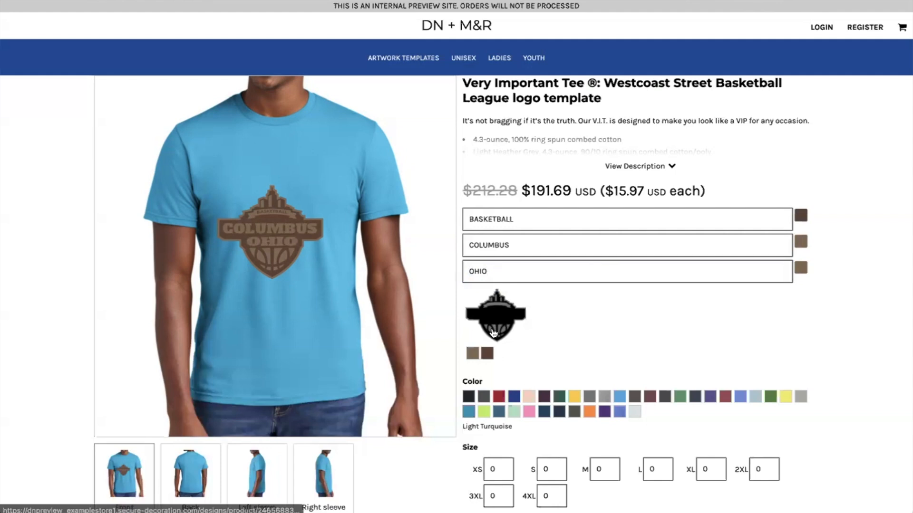
left_click(471, 354)
left_click(202, 407)
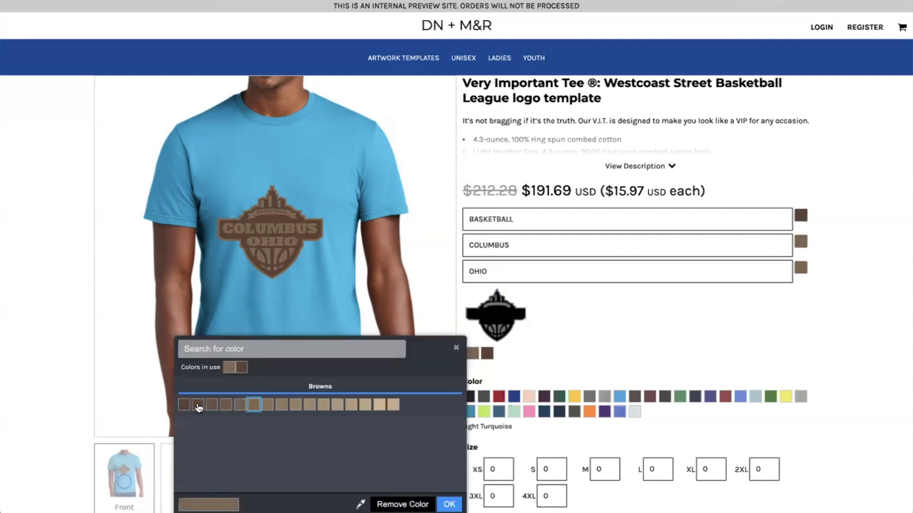
left_click(254, 407)
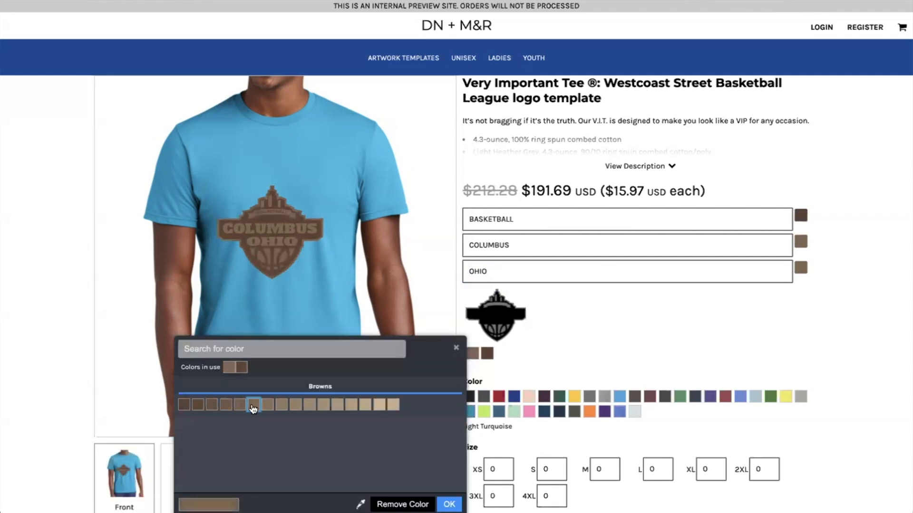
left_click(679, 339)
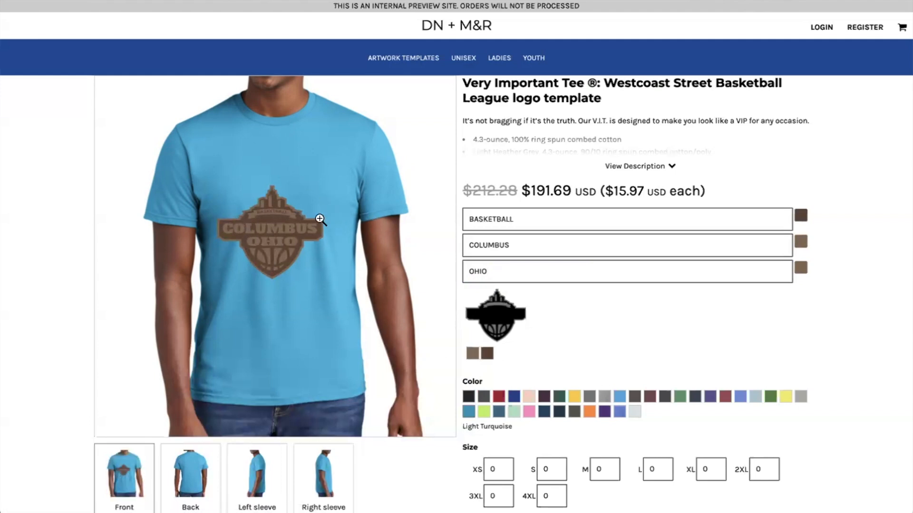
Open the Columbus Ohio logo in the online designer, move it up, and shrink it into the upper corner of the print area over the wearer's left chest.
scroll(336, 223, "down", 2)
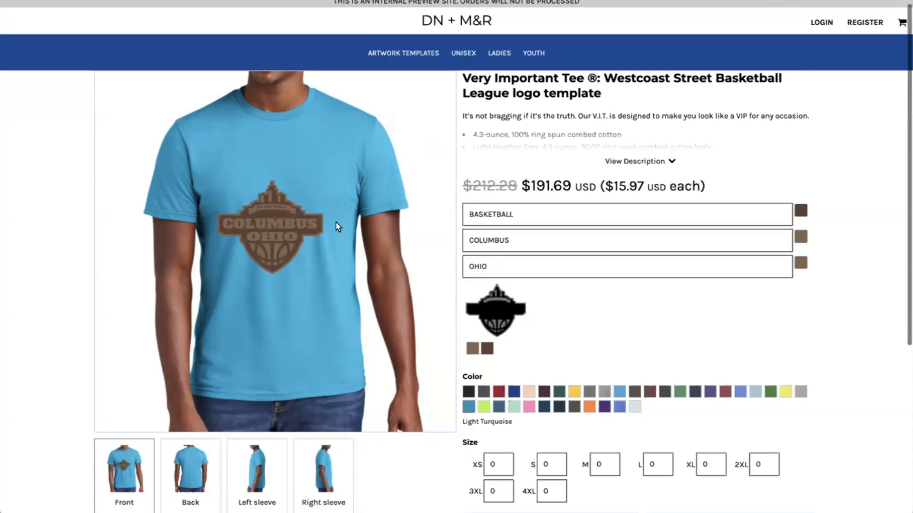
left_click(530, 423)
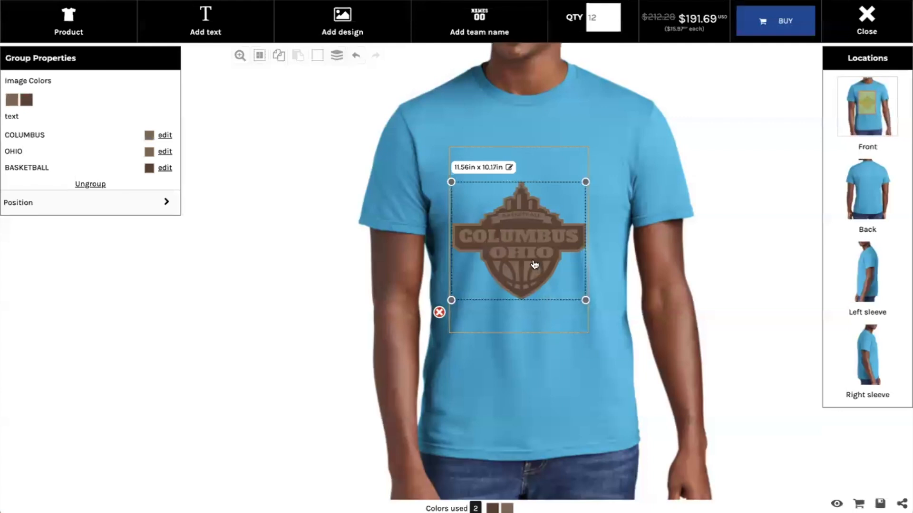
left_click_drag(532, 265, 533, 231)
left_click(623, 404)
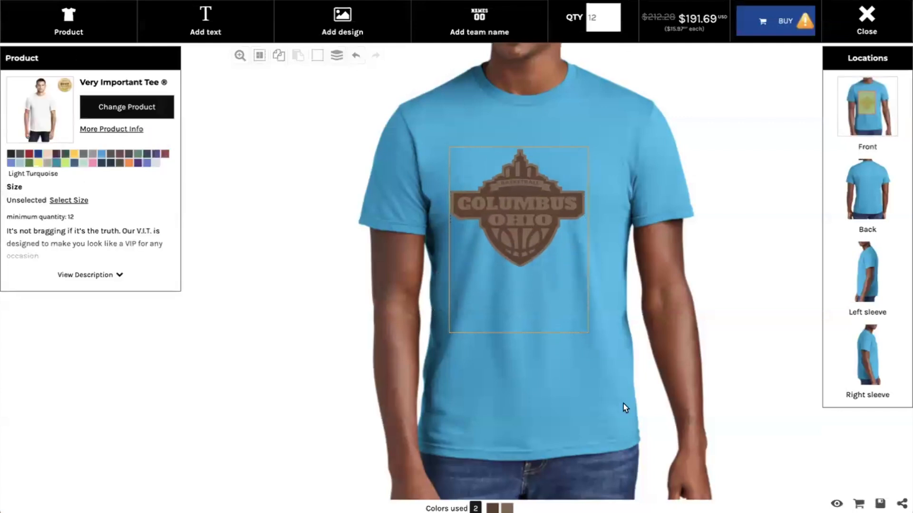
left_click(508, 221)
left_click_drag(450, 268, 551, 192)
double_click(561, 237)
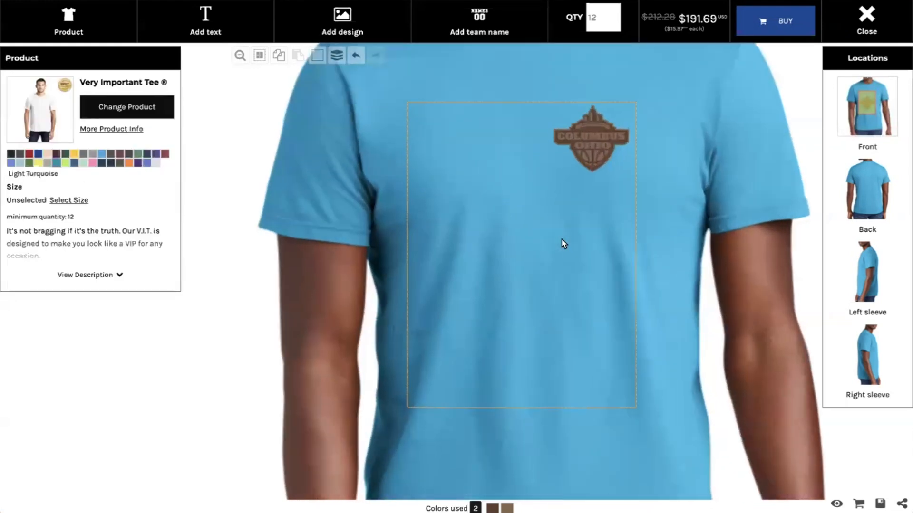
left_click(647, 102)
left_click(714, 158)
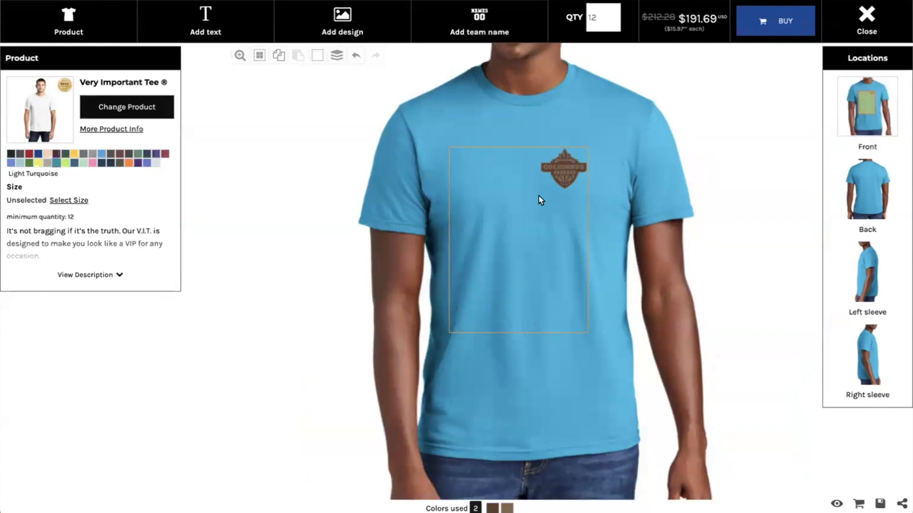
Leave the designer without saving and go to the DTF store's Home page in the website editor.
key("alt+Left")
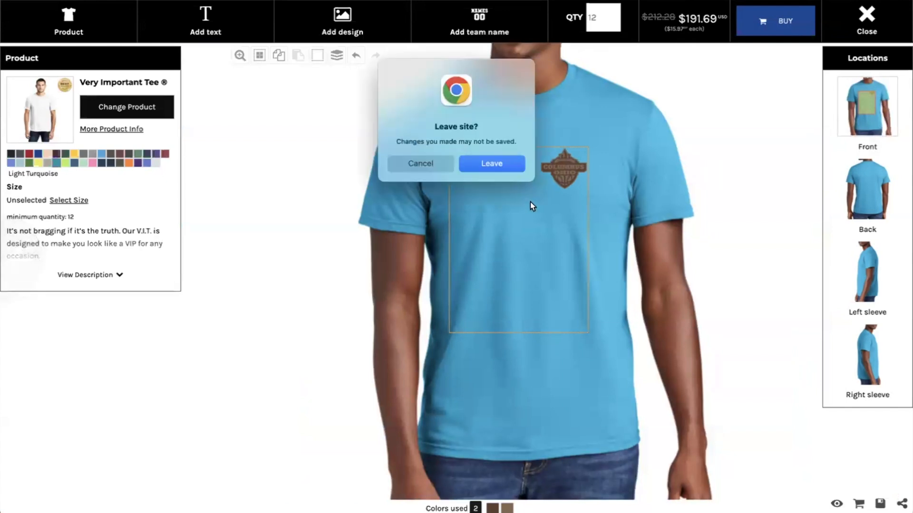
left_click(497, 162)
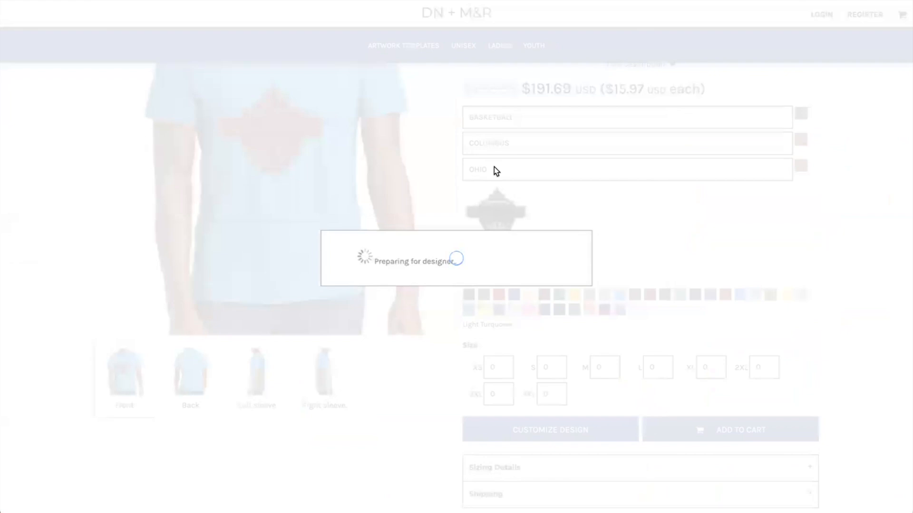
key("alt+Left")
key("alt+Right")
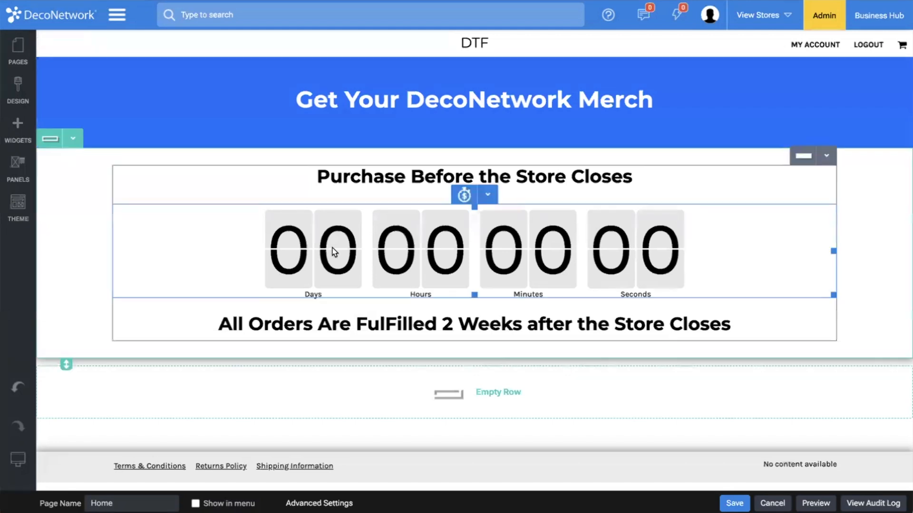
Add a Design Categories widget to the empty row below the store closing countdown.
left_click(18, 134)
scroll(119, 315, "down", 3)
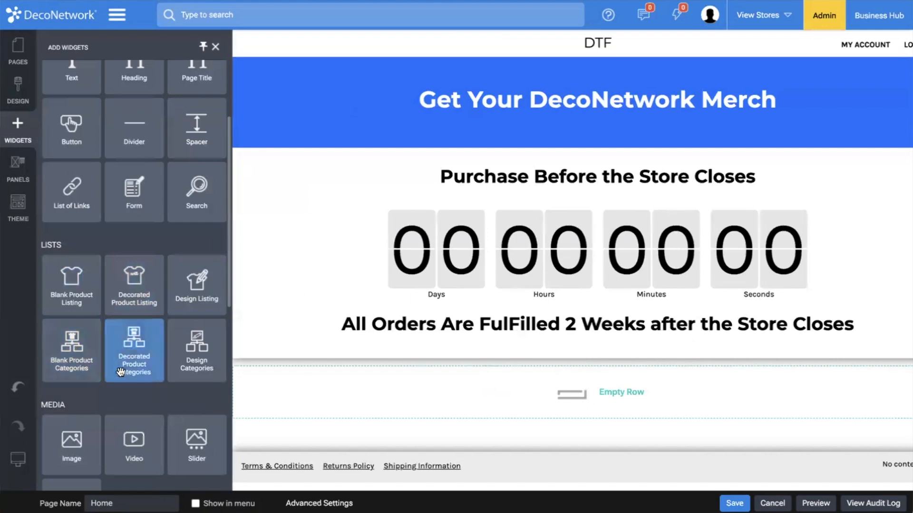
left_click_drag(190, 346, 336, 377)
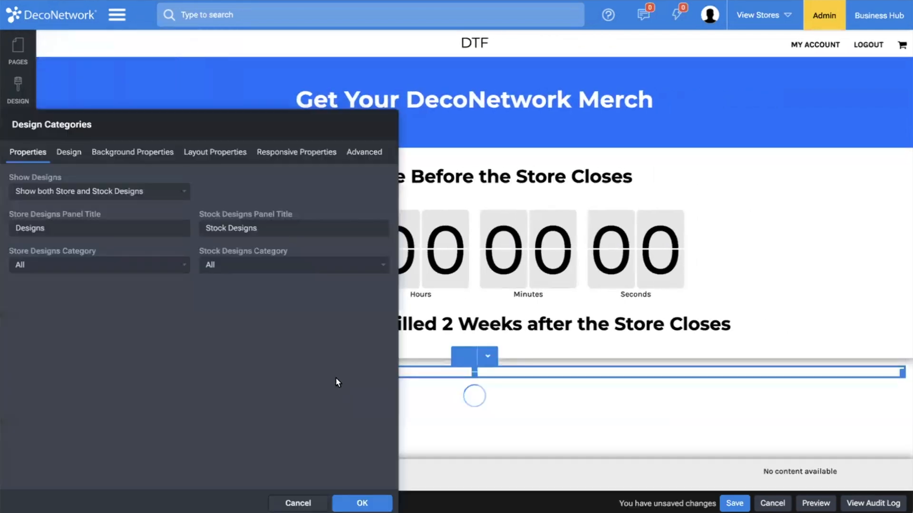
Limit the widget to stock designs in the Sports category and clear its stock designs panel title.
left_click(303, 266)
left_click(261, 344)
triple_click(252, 227)
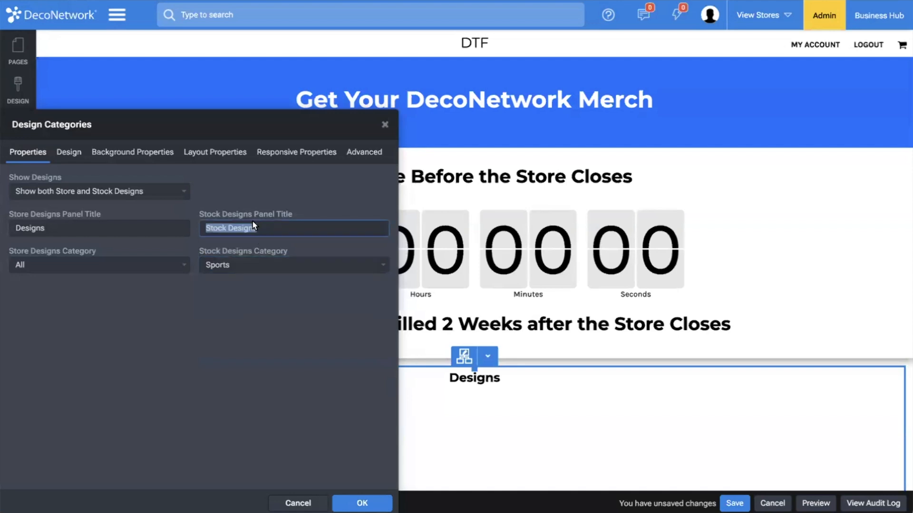
key("BackSpace")
left_click(157, 191)
left_click(143, 179)
left_click(362, 503)
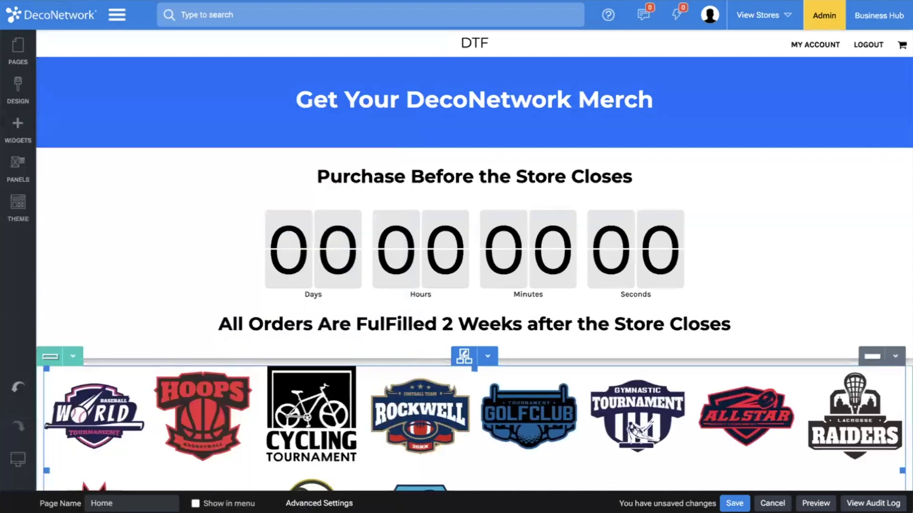
Save the Home page and open its storefront preview.
scroll(434, 457, "down", 4)
left_click(735, 503)
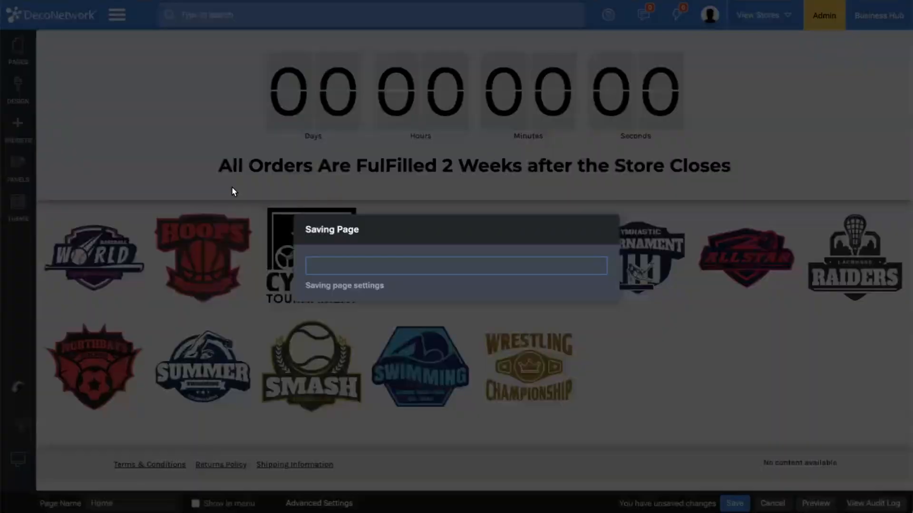
left_click(579, 303)
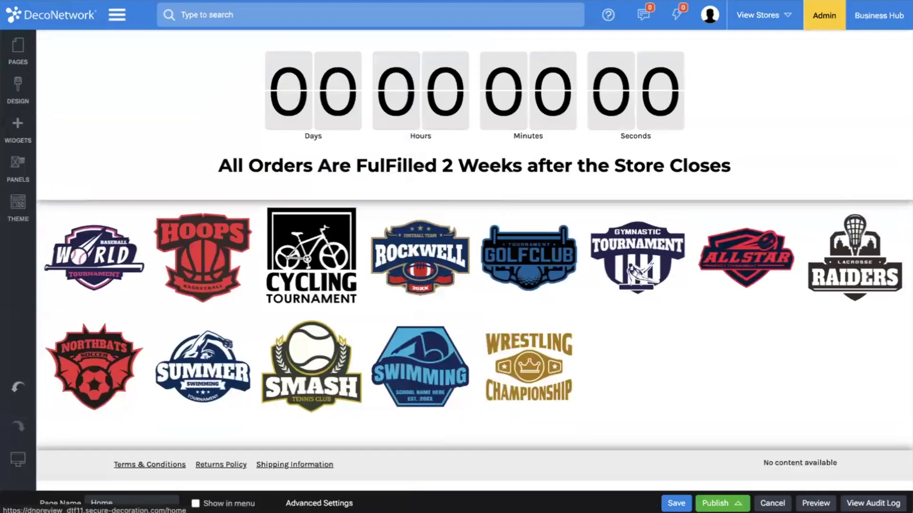
left_click(815, 503)
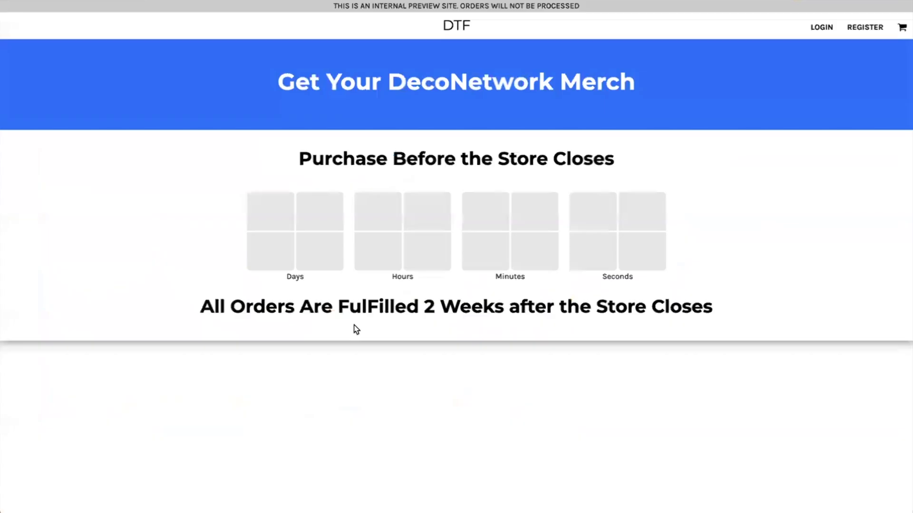
Open the Golf category in the preview and choose the Golf 24 template.
scroll(356, 330, "down", 3)
left_click(506, 288)
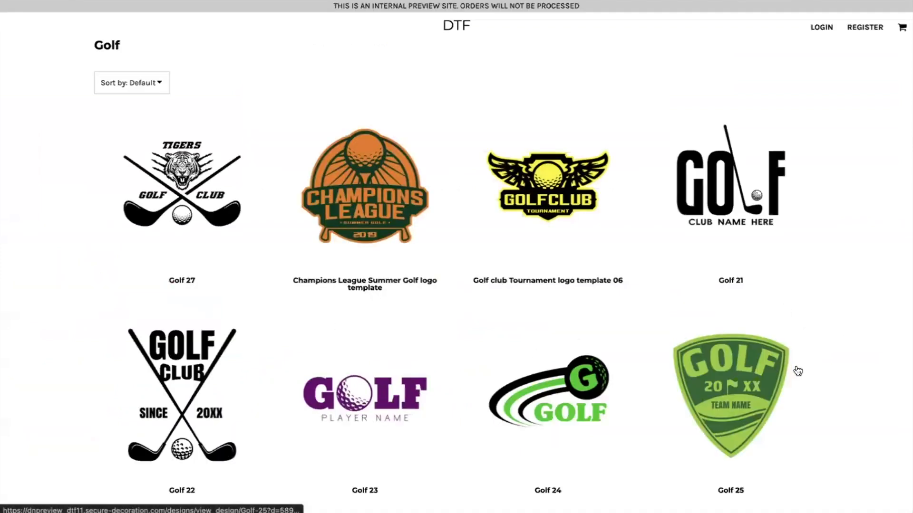
left_click(581, 377)
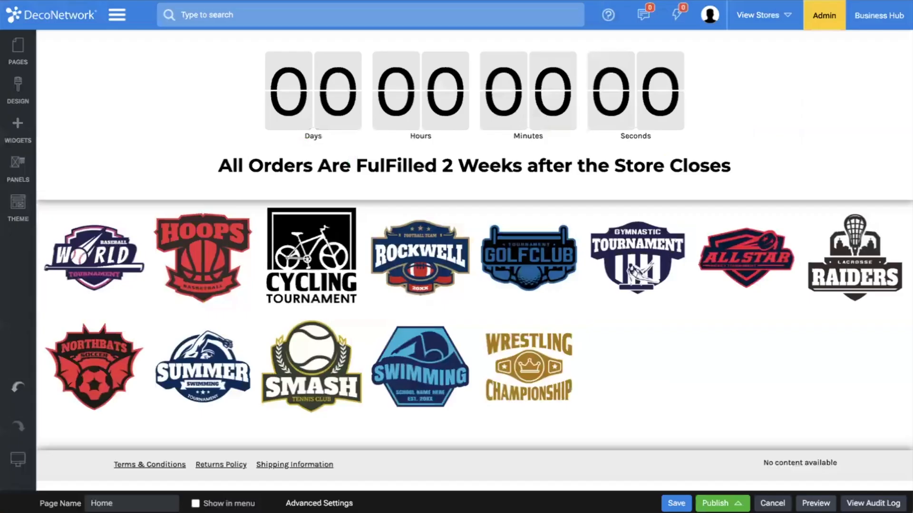
Open the View Design system page in the website editor and set its product thumbnails size to 300x300.
left_click(18, 48)
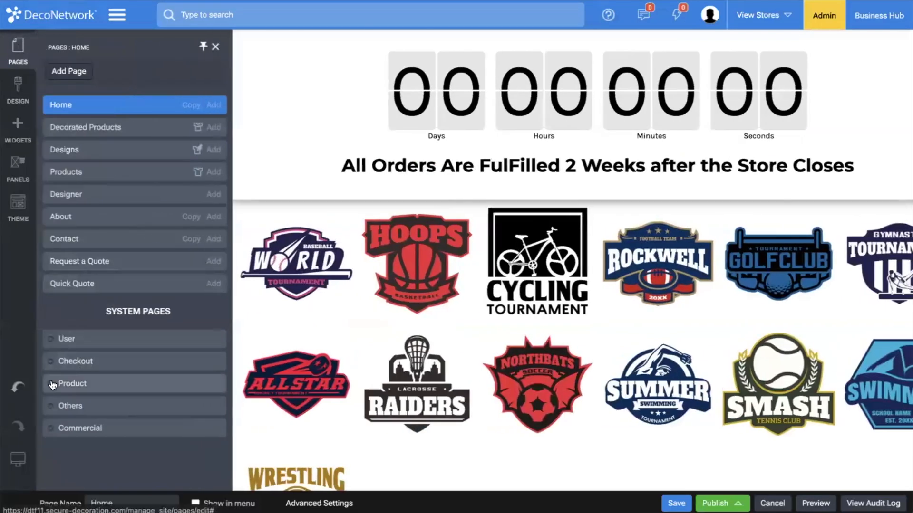
left_click(52, 384)
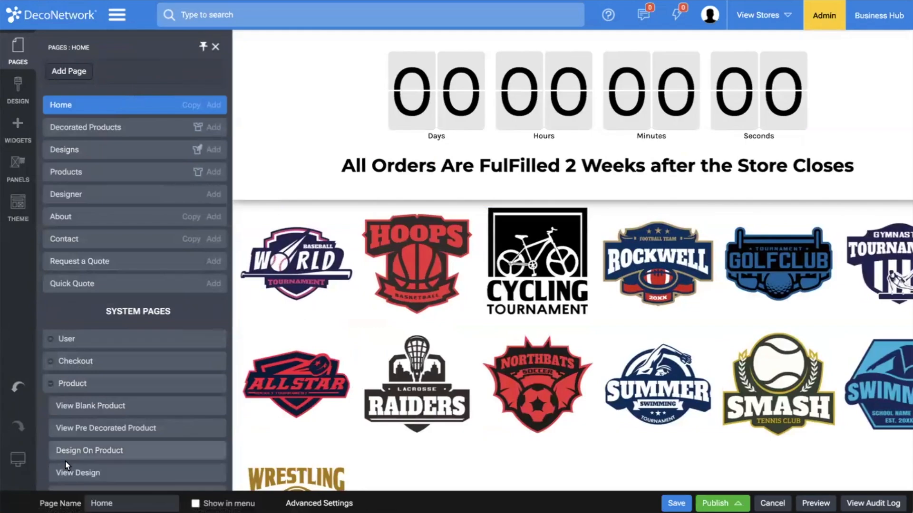
left_click(76, 472)
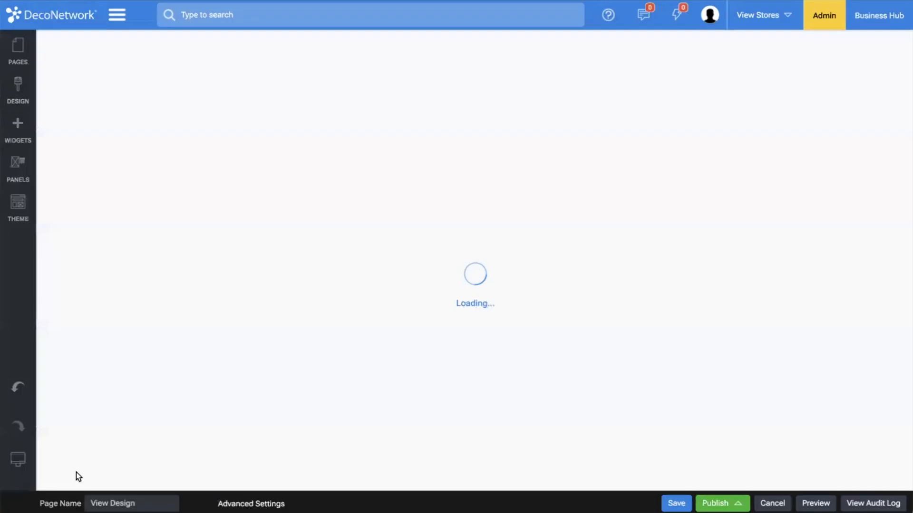
double_click(574, 167)
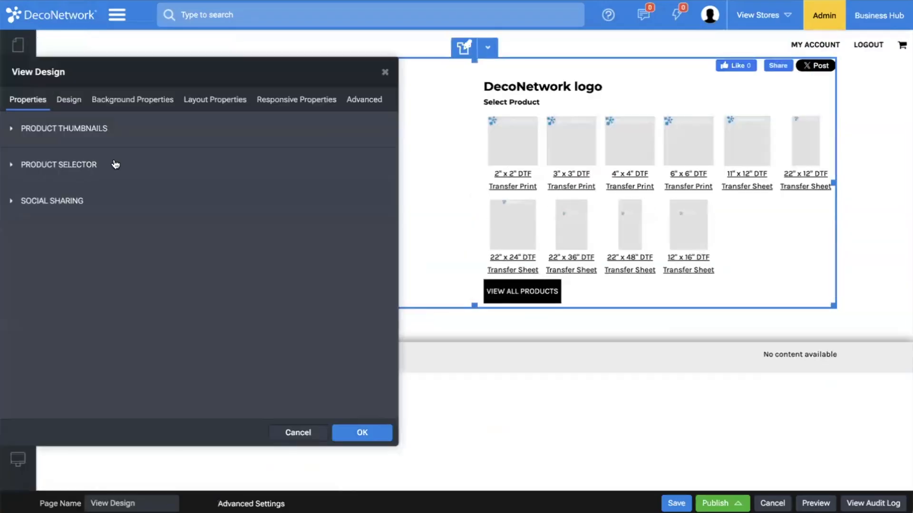
left_click(63, 138)
left_click(61, 202)
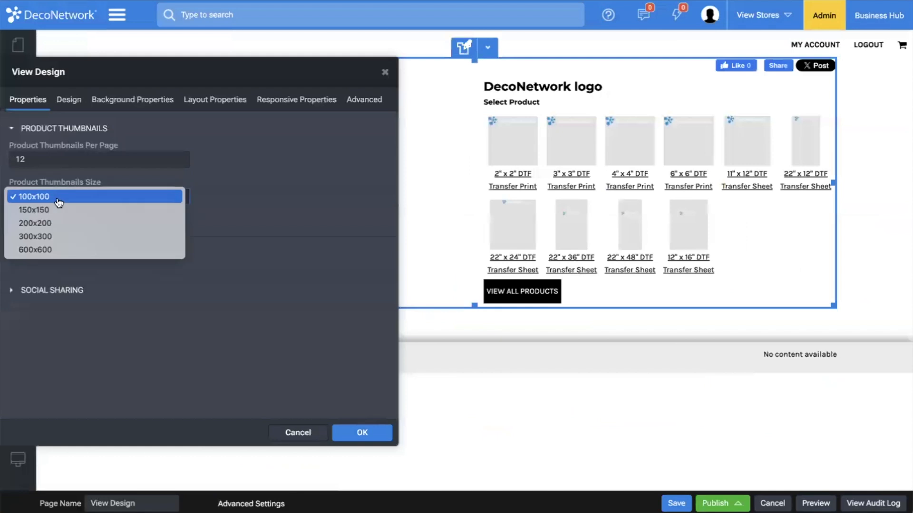
left_click(65, 237)
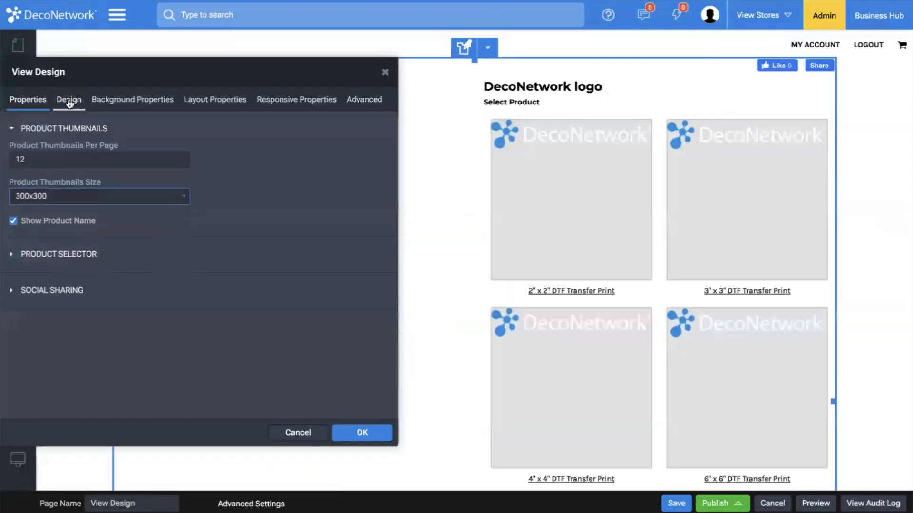
Set the View Design image panel size to Small and save the page.
left_click(69, 101)
left_click(75, 183)
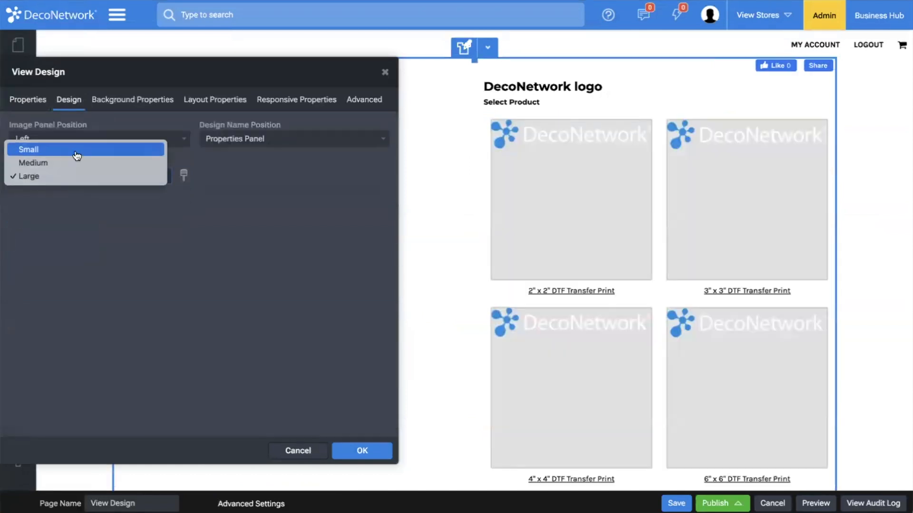
left_click(76, 155)
left_click(367, 451)
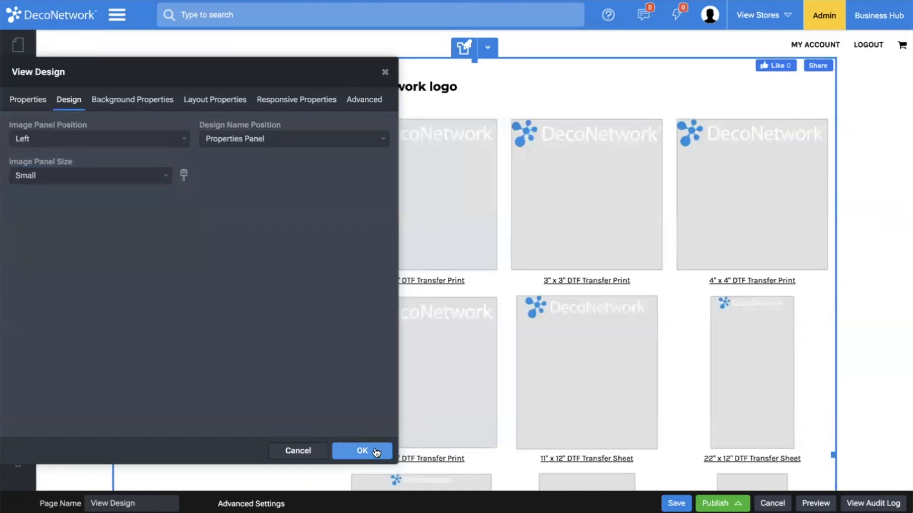
left_click(676, 503)
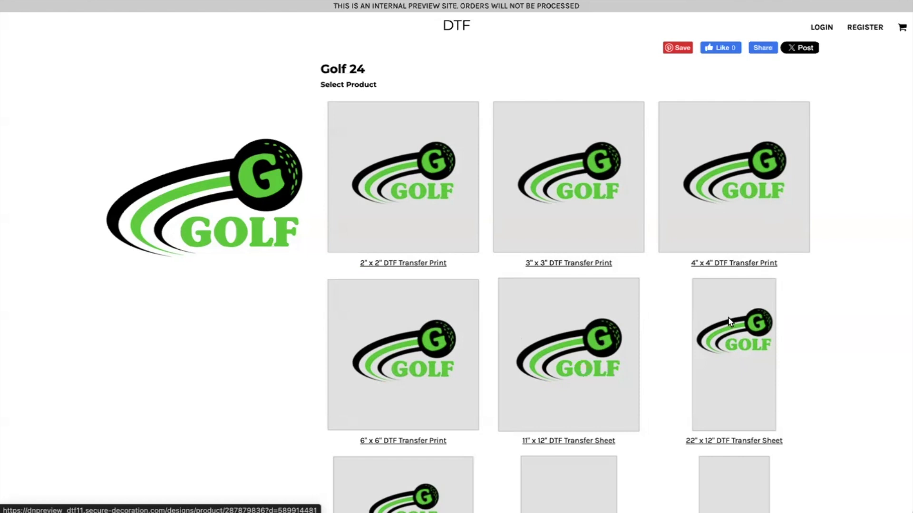
Browse the products offered for Golf 24 in the preview and open the front of the 22" x 12" DTF Transfer Sheet.
scroll(726, 318, "down", 6)
scroll(704, 261, "up", 2)
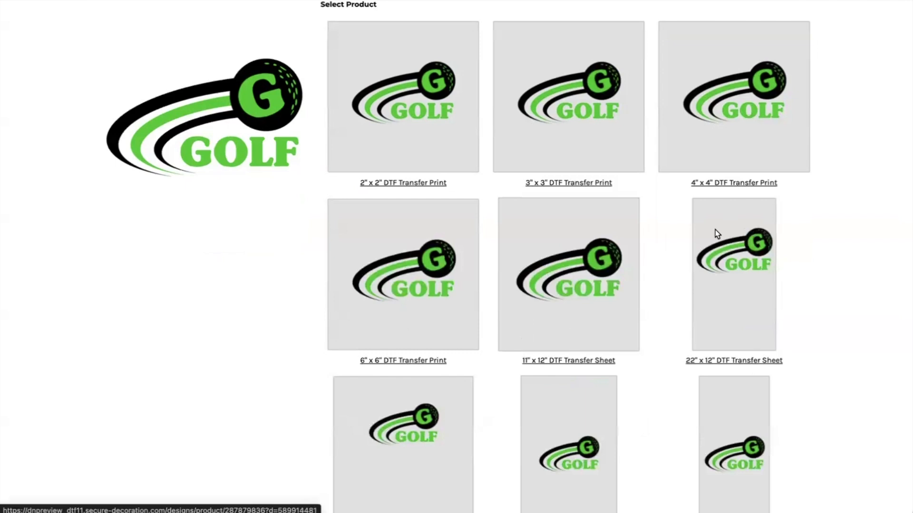
left_click(730, 362)
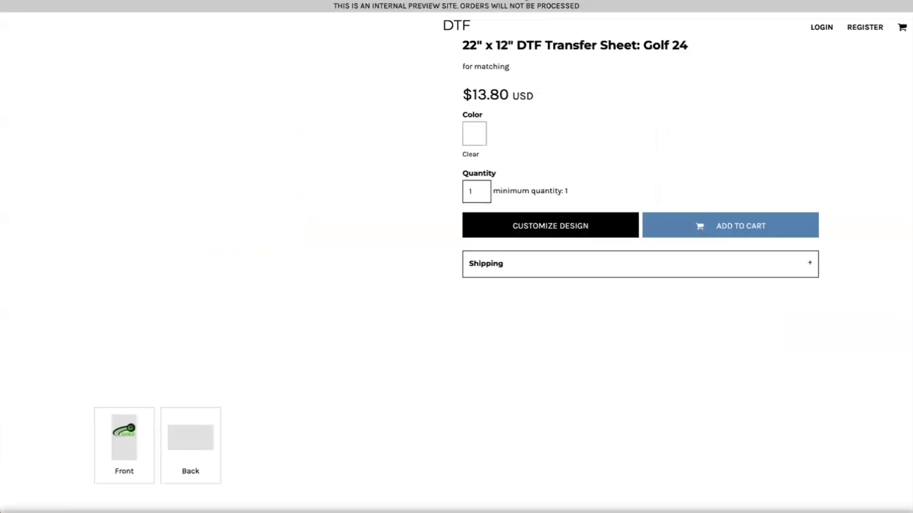
left_click(124, 446)
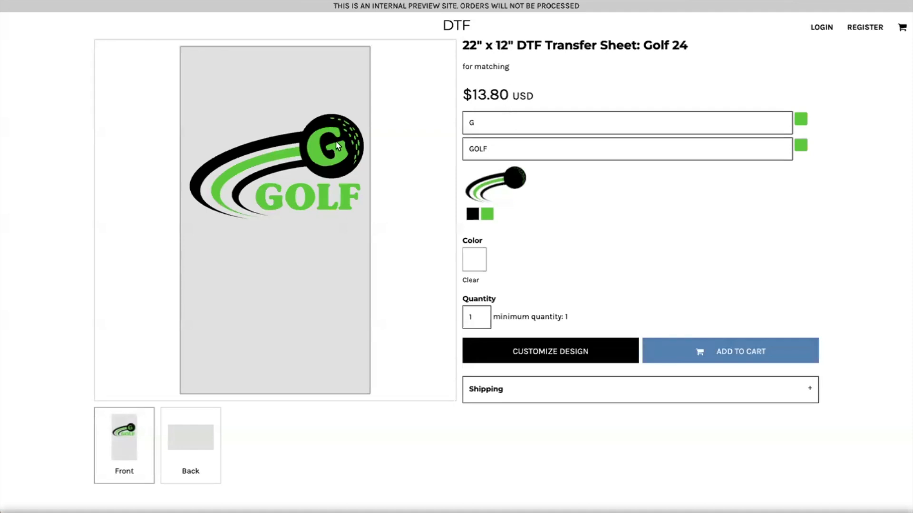
Set the golf ball's initial to Z and replace the GOLF text with the customer's first name.
left_click(488, 126)
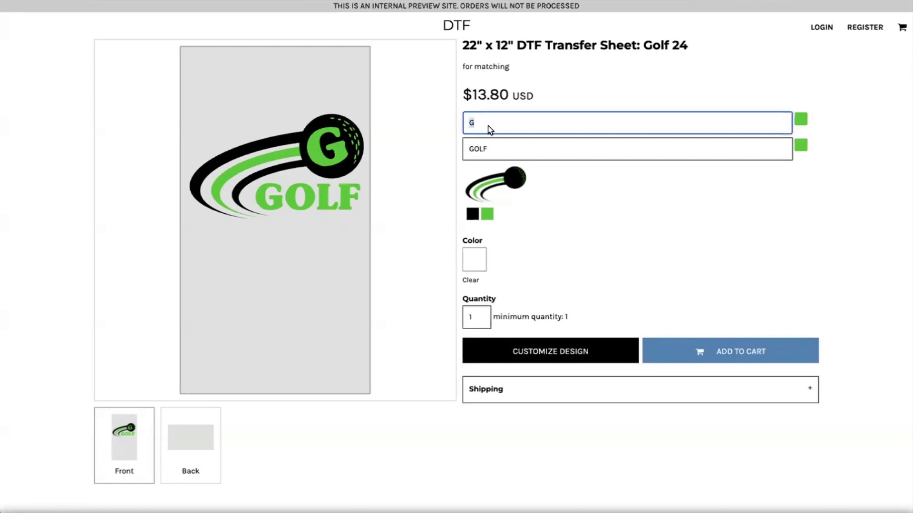
type("Z")
left_click(507, 150)
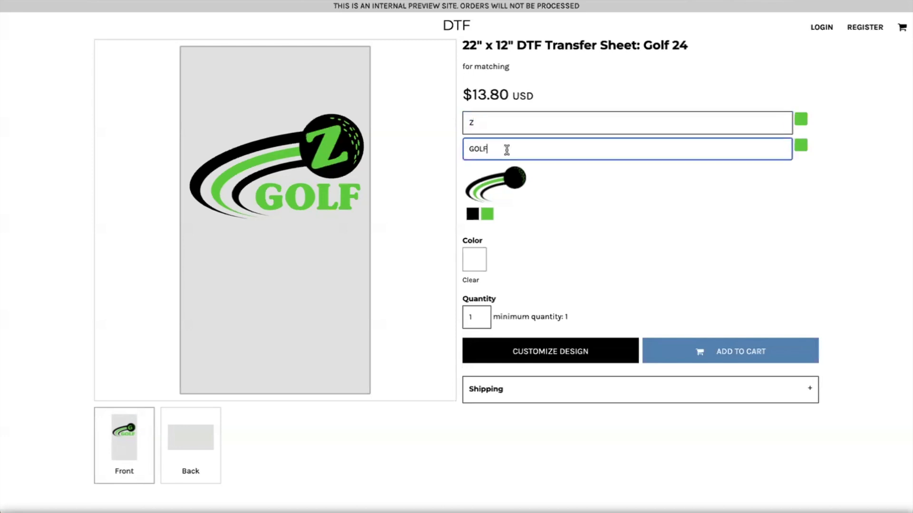
double_click(507, 149)
type("ZACH")
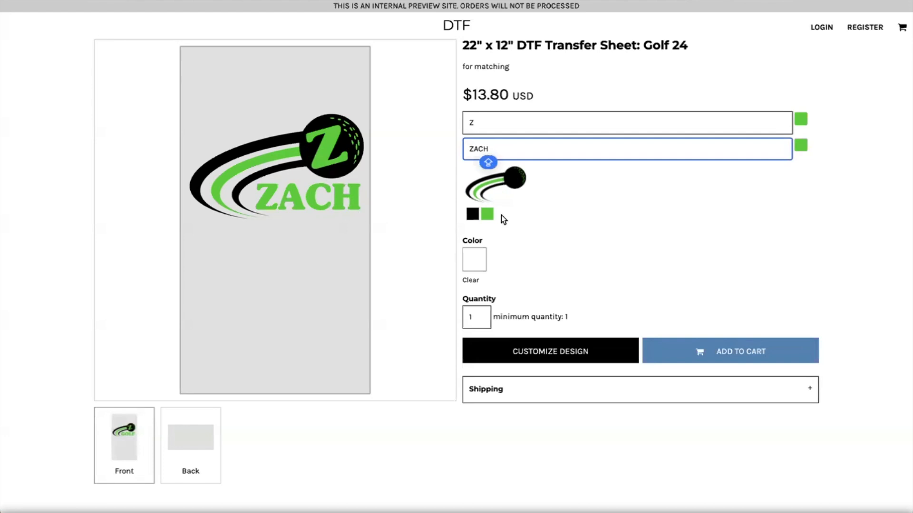
Recolor the golf ball artwork, changing its green to blue with RGB 0, 85, 206 and its black to white.
left_click(488, 213)
left_click(402, 276)
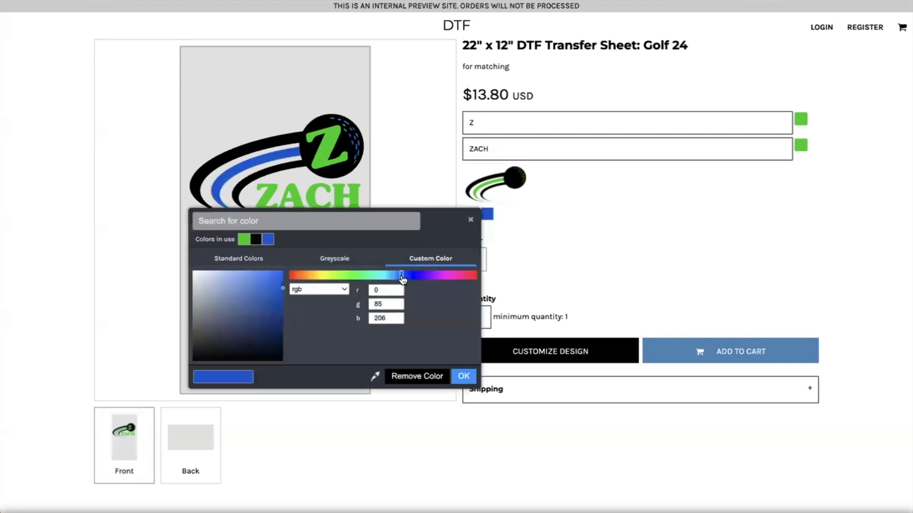
left_click(462, 376)
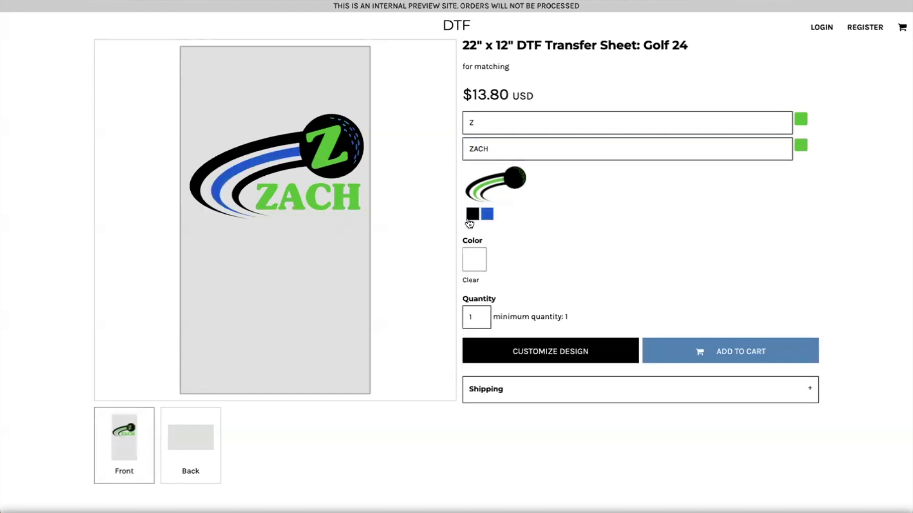
left_click(470, 219)
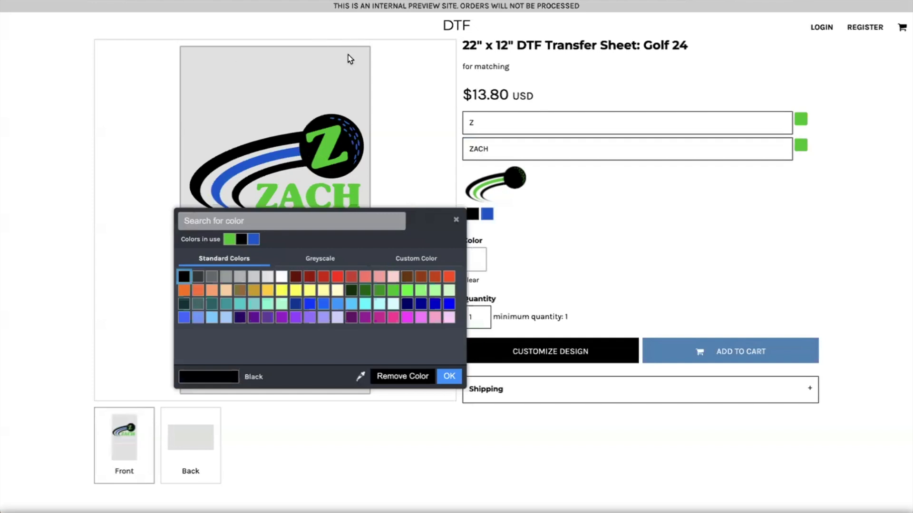
left_click(276, 276)
left_click(375, 118)
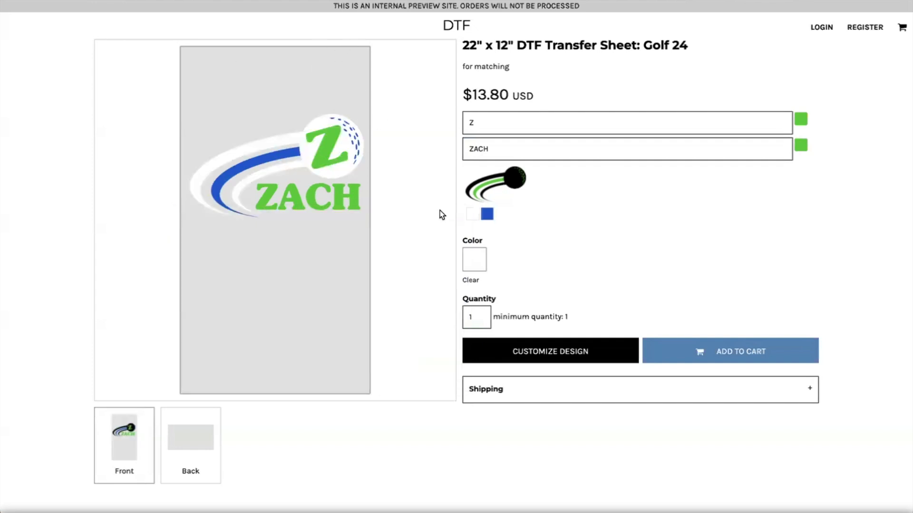
Change the colors of the name text and the initial to the blue already used in the artwork.
left_click(801, 145)
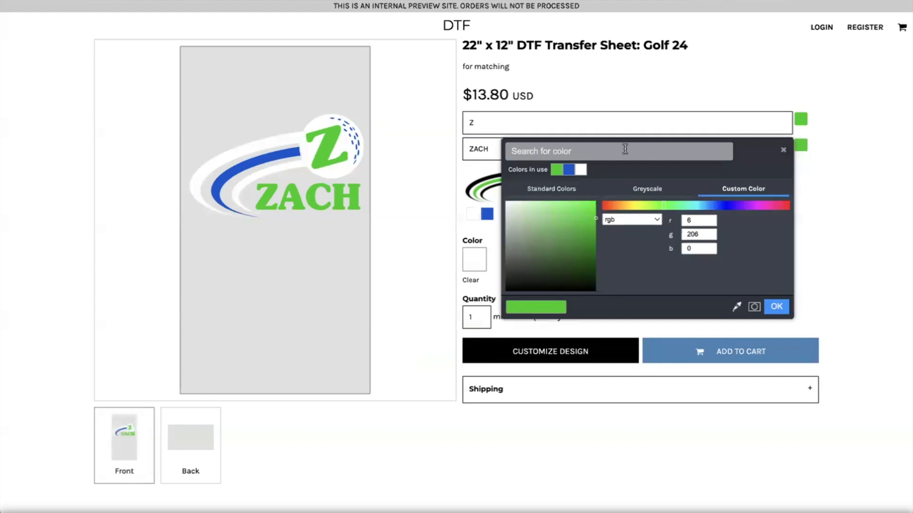
left_click(568, 170)
left_click(738, 87)
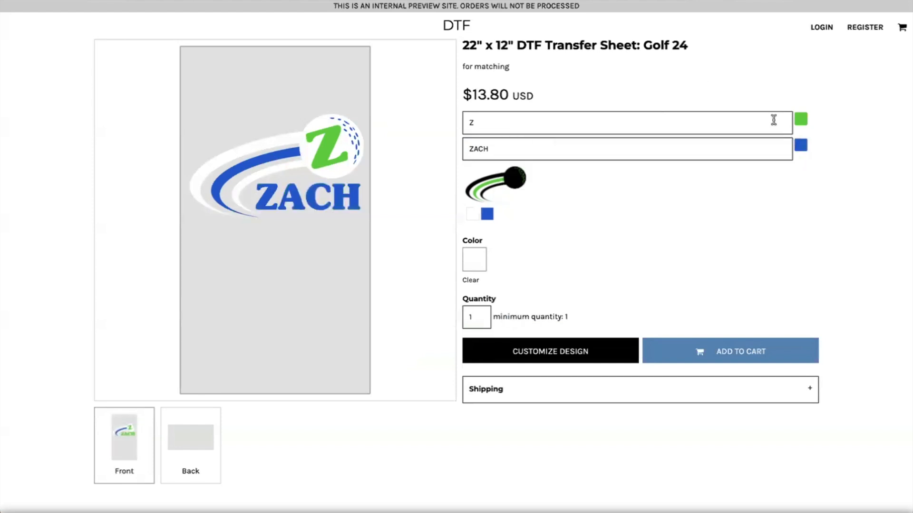
left_click(801, 120)
left_click(578, 144)
left_click(590, 88)
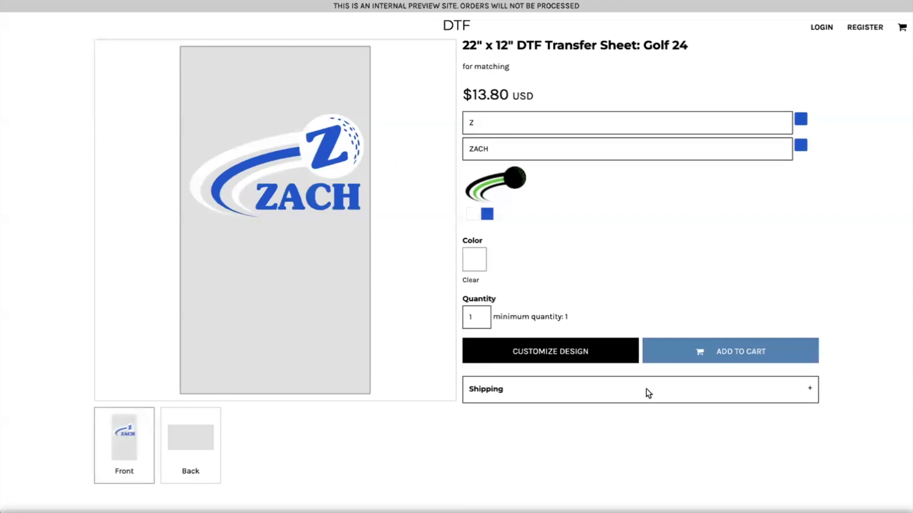
In the design customizer, move the logo group to the top of the sheet and paste a copy directly below it.
left_click(601, 356)
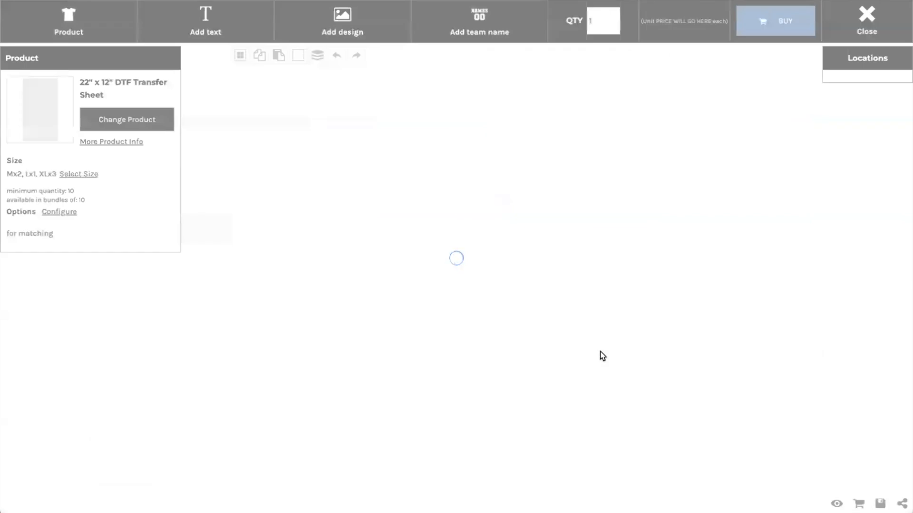
left_click_drag(529, 213, 525, 131)
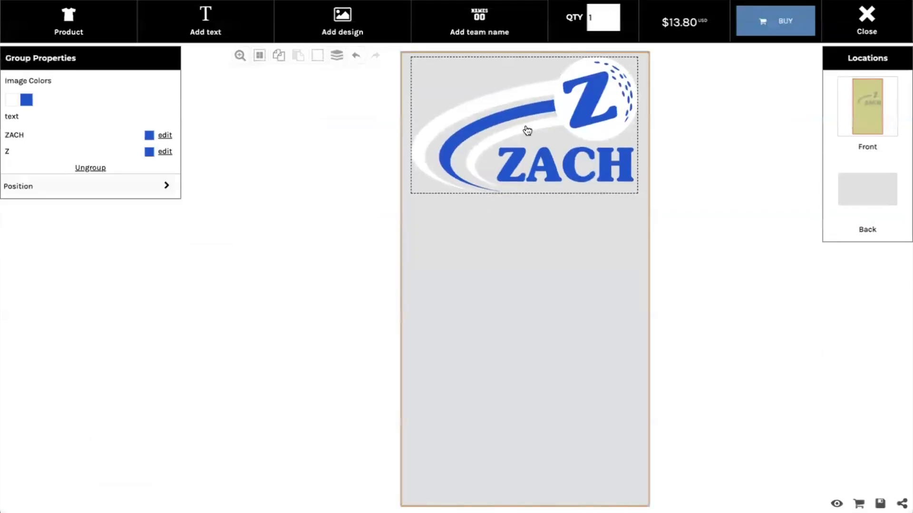
left_click(279, 56)
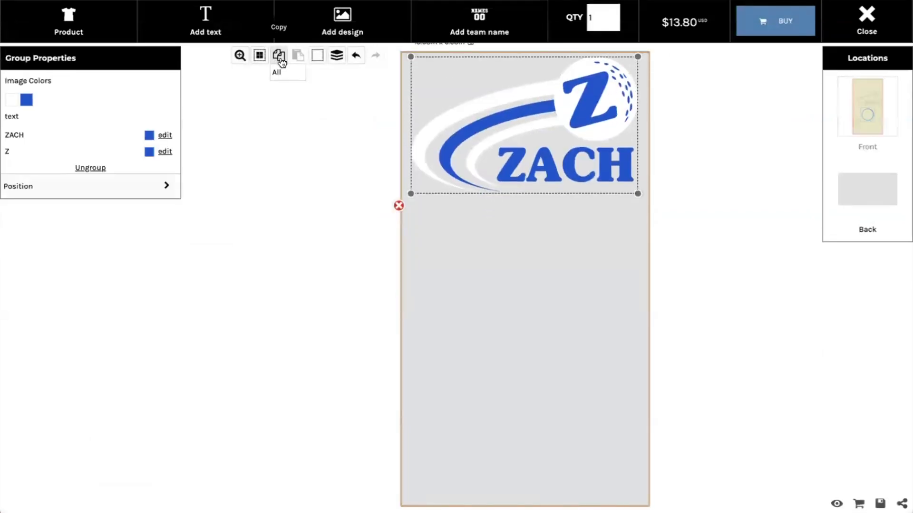
left_click(281, 73)
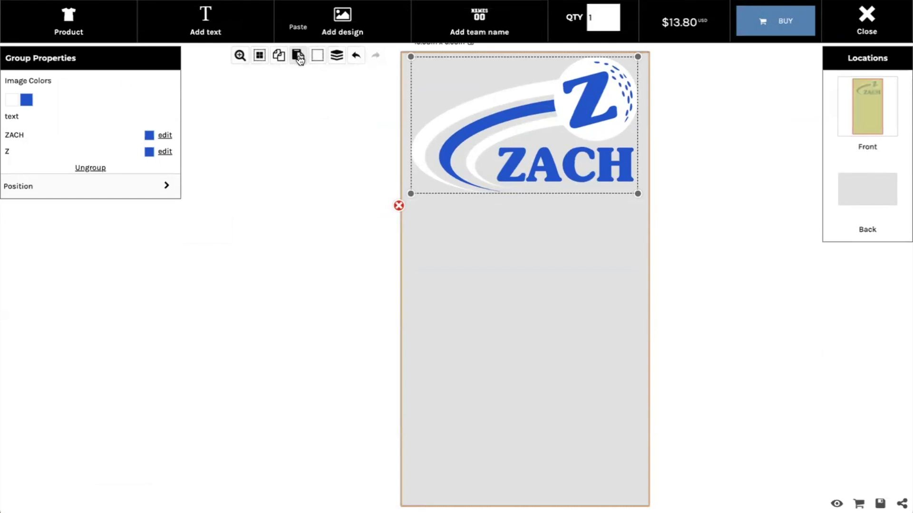
left_click(298, 56)
left_click_drag(572, 113, 590, 258)
left_click(563, 340)
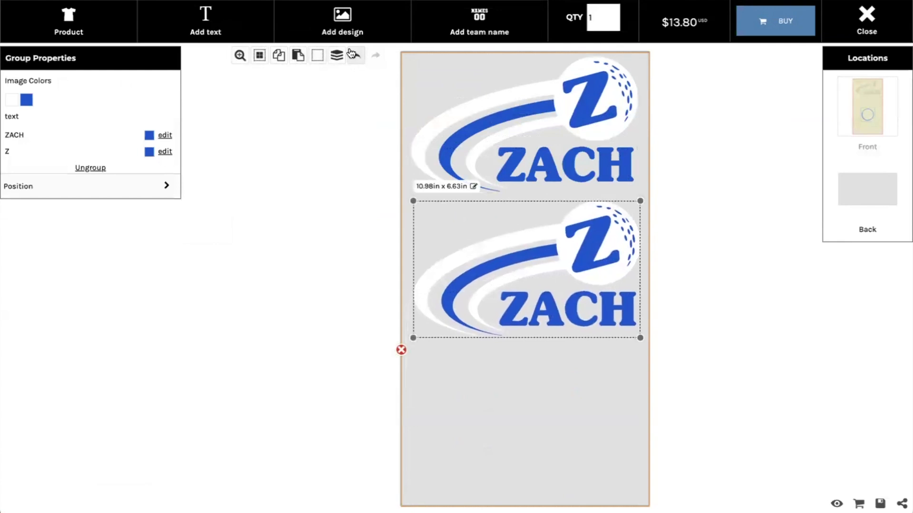
Paste a third logo copy, shrink it to about 3.34 x 2.02 in, and place it below the second logo at the sheet's left edge.
left_click(297, 59)
left_click_drag(583, 100, 591, 384)
left_click_drag(638, 474, 496, 382)
mouse_move(474, 351)
left_mouse_down()
mouse_move(475, 372)
mouse_move(466, 364)
left_mouse_up()
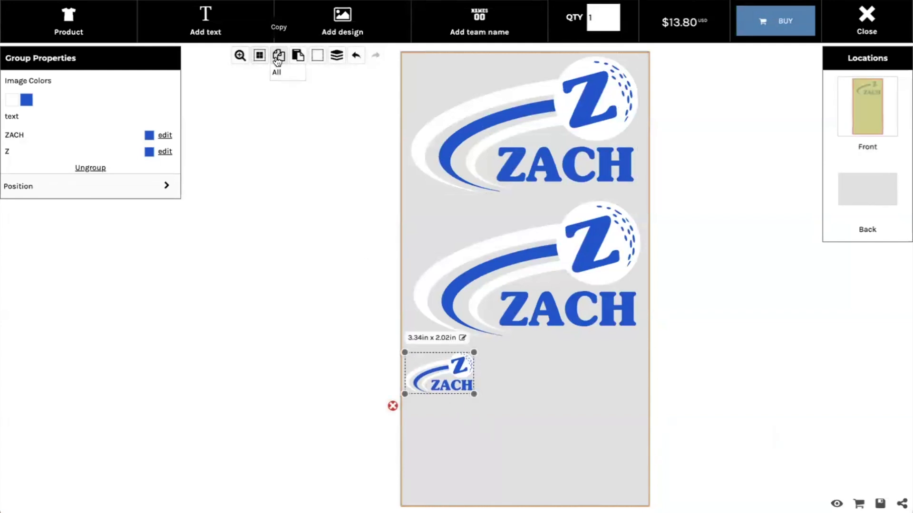
left_click(315, 230)
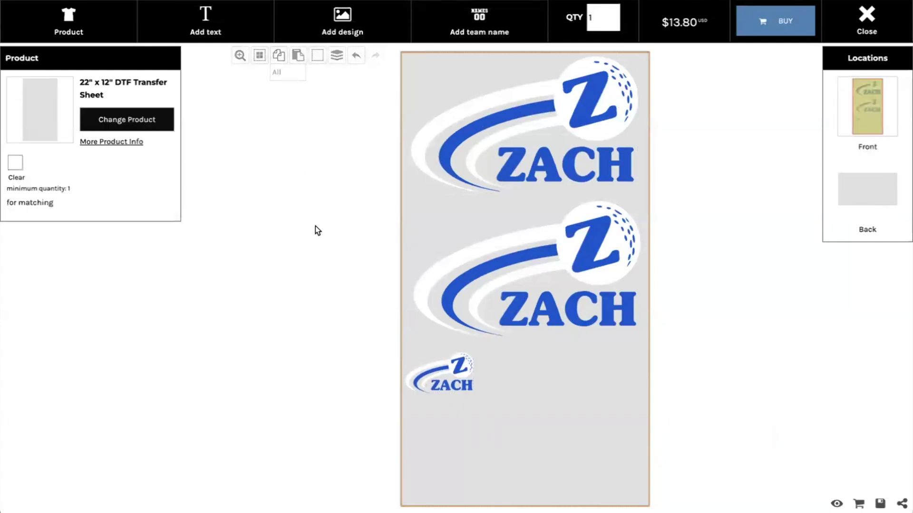
Paste another logo copy, shrink it to about 3.24 x 1.96 in, and place it beneath the first small logo.
left_click(443, 358)
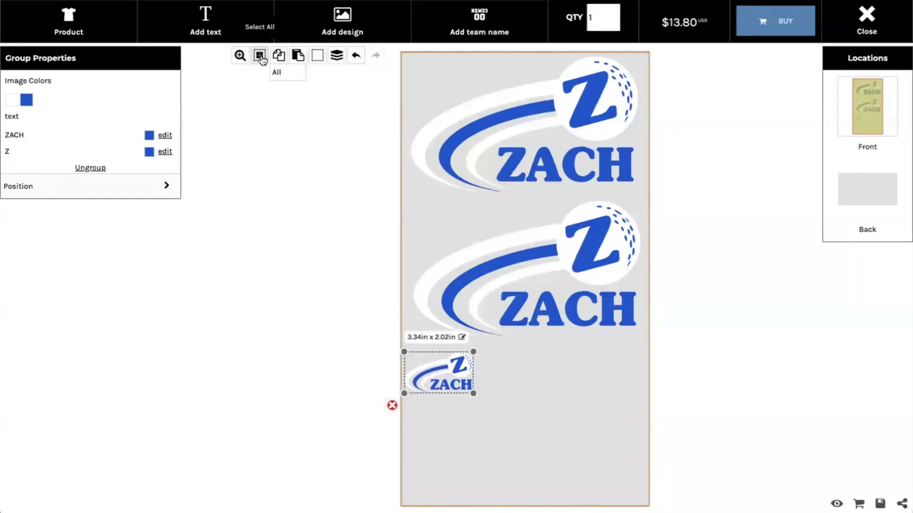
left_click(298, 55)
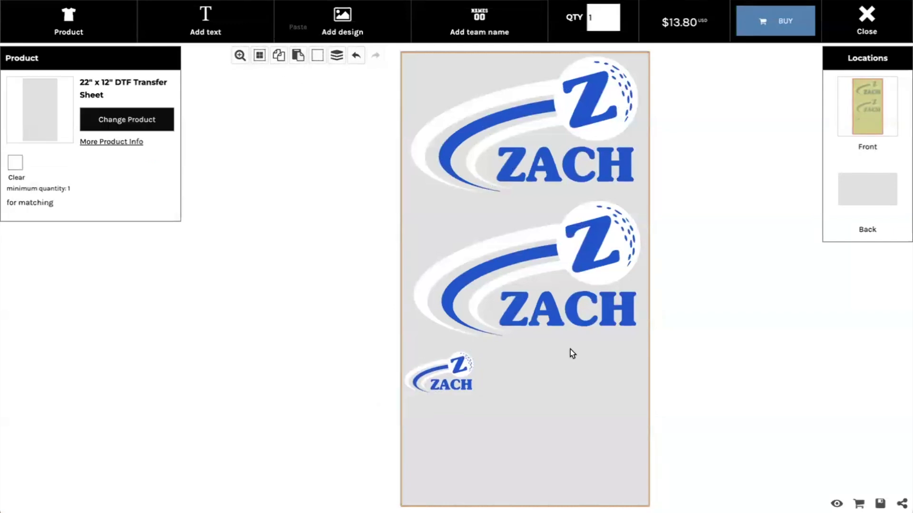
left_click_drag(573, 343, 539, 400)
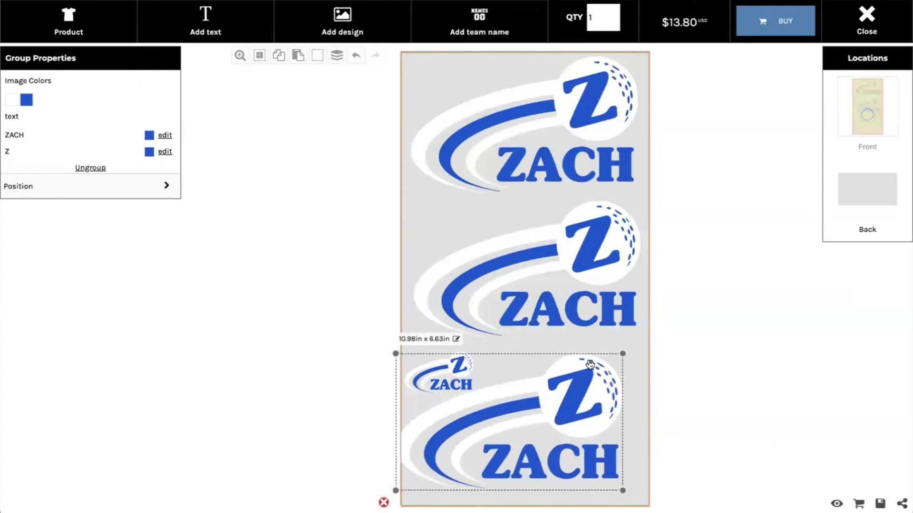
left_click_drag(608, 362, 363, 457)
left_click_drag(470, 478, 480, 427)
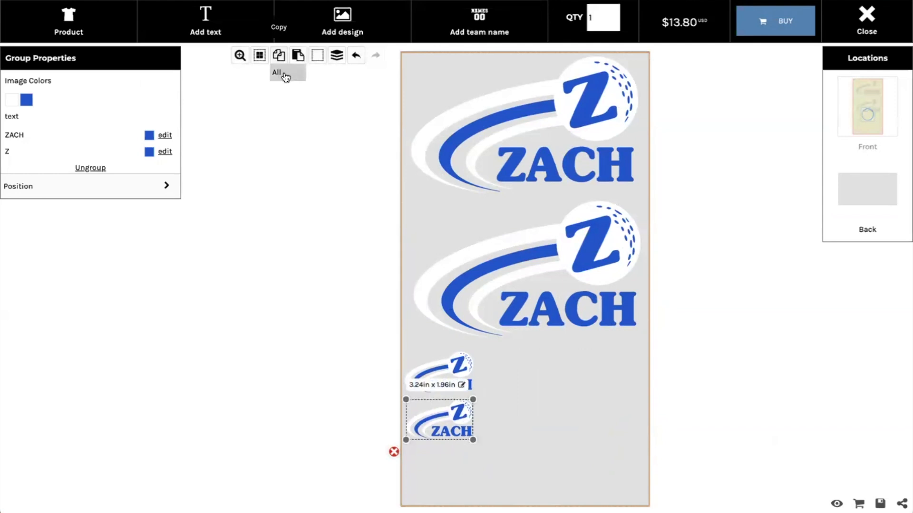
Paste a medium logo copy, scale it to about 6.06 x 3.66 in beside the two small ones, and enlarge it slightly.
left_click(582, 434)
left_click(447, 424)
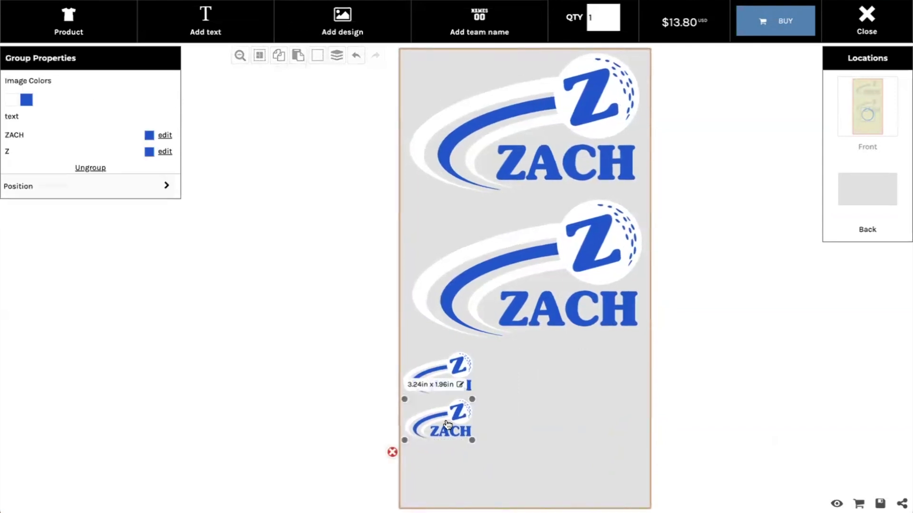
left_click(267, 334)
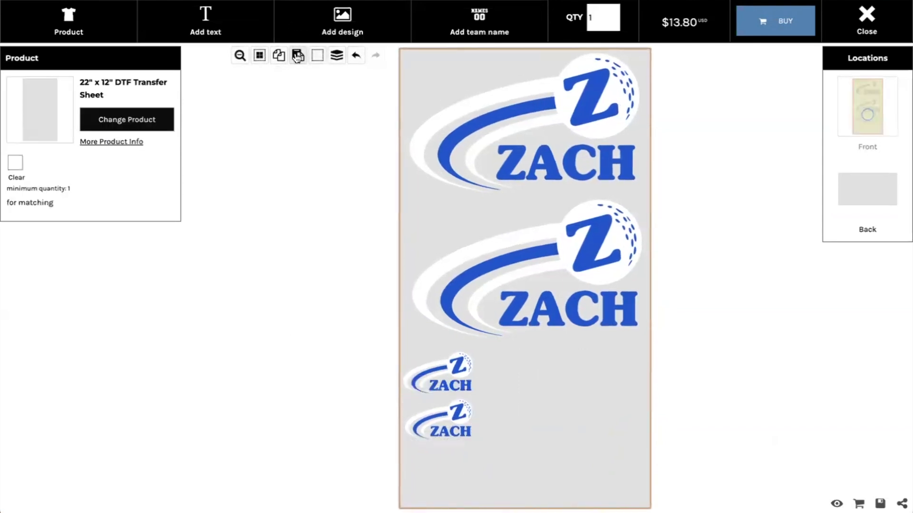
left_click_drag(560, 106, 554, 393)
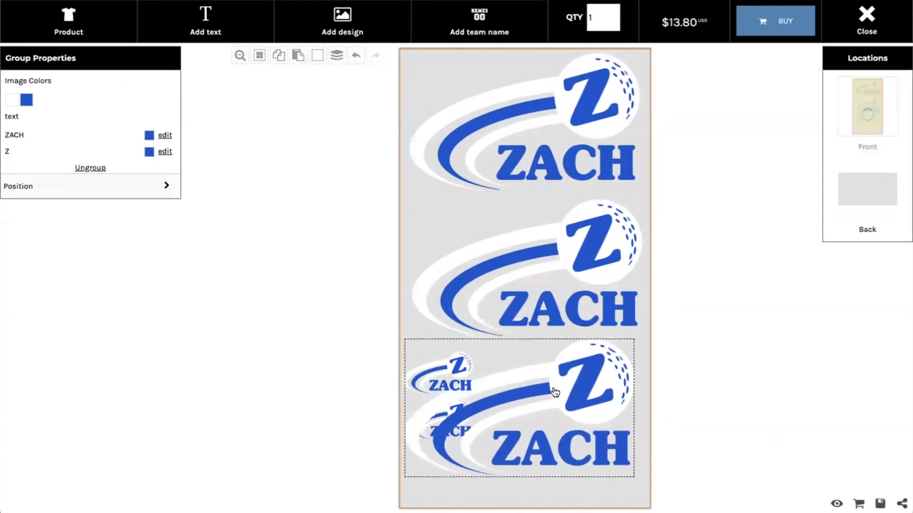
left_click_drag(401, 338, 507, 399)
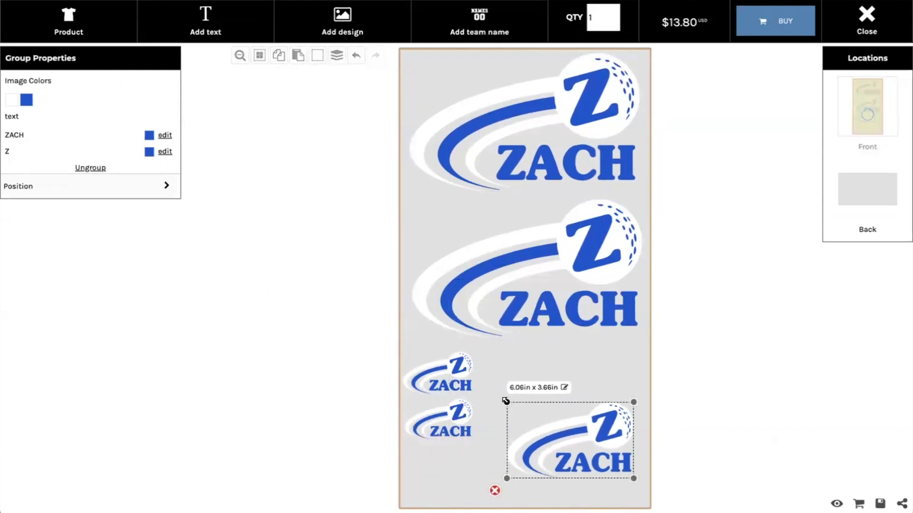
left_click_drag(597, 444, 603, 402)
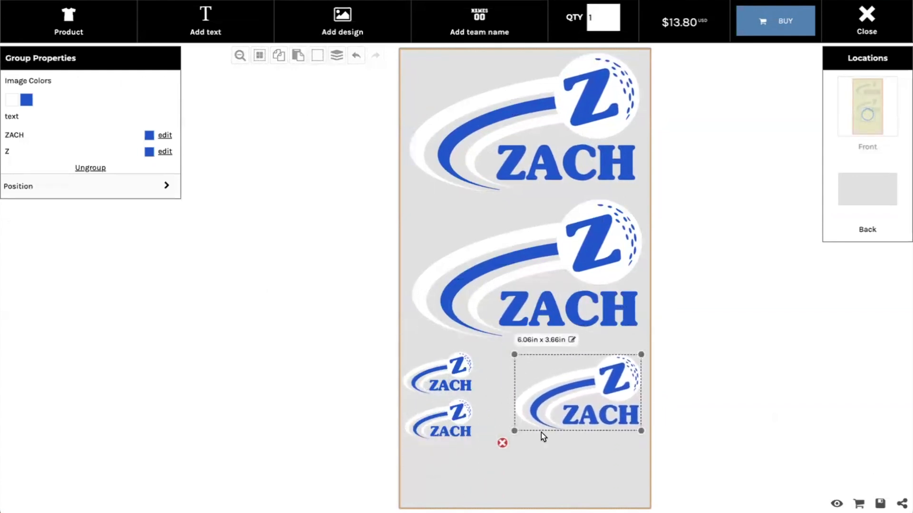
left_click_drag(517, 431, 501, 451)
left_click(558, 474)
Return to the Golf 24 product selection page and look over the transfer print and sheet sizes offered.
scroll(558, 474, "left", 5)
left_click(490, 159)
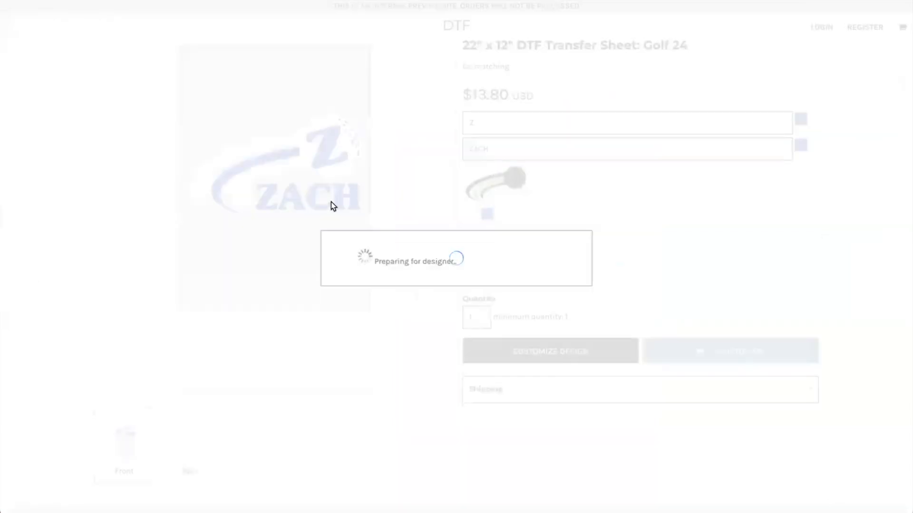
right_click(452, 135)
left_click(736, 236)
right_click(689, 233)
key("Escape")
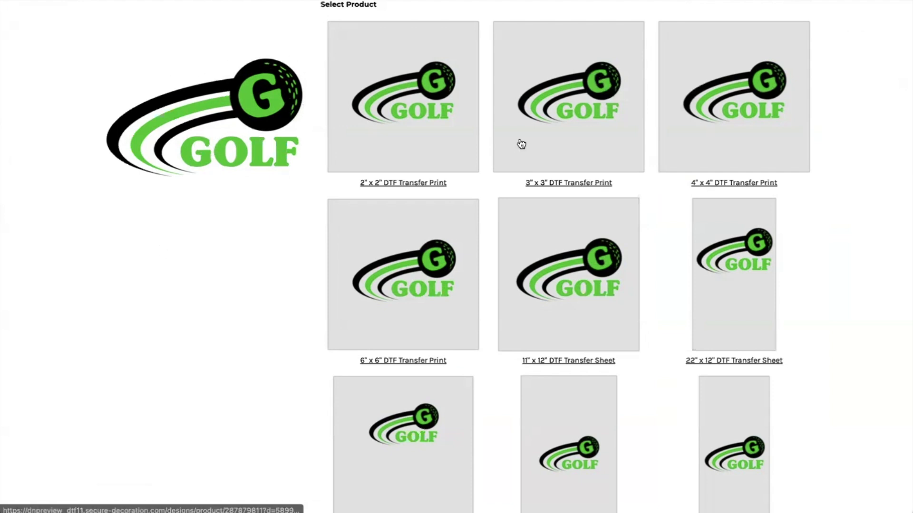
scroll(750, 336, "down", 5)
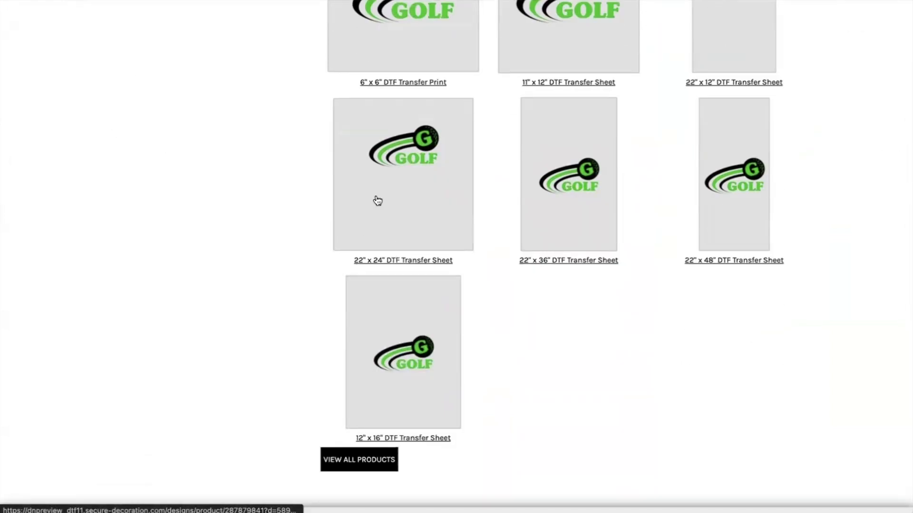
scroll(377, 200, "up", 6)
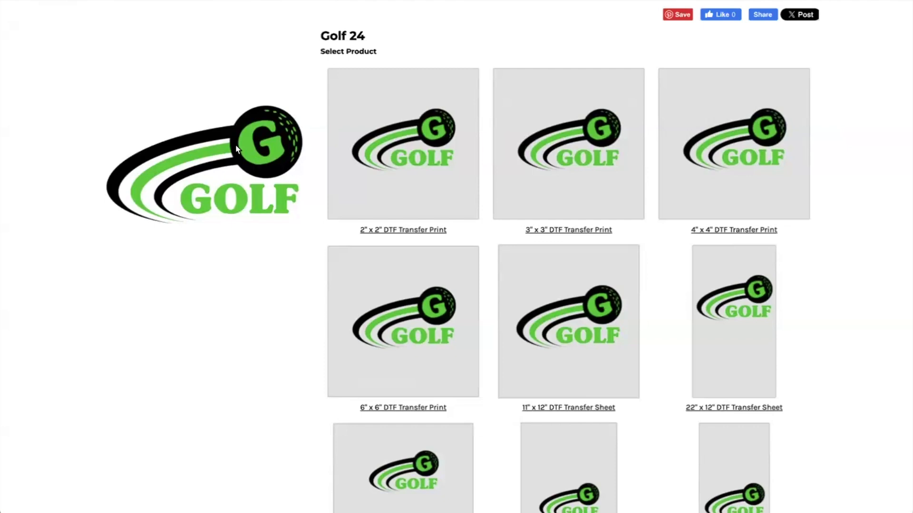
scroll(292, 155, "down", 5)
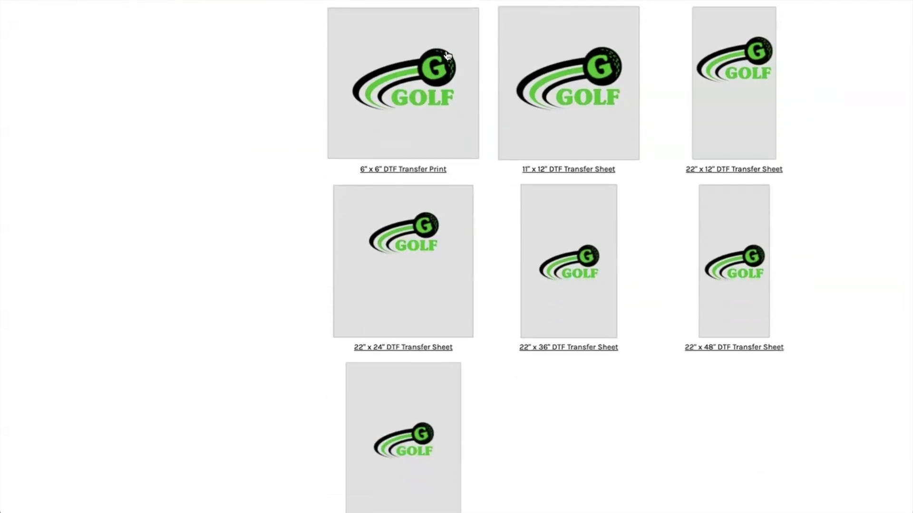
scroll(524, 343, "up", 5)
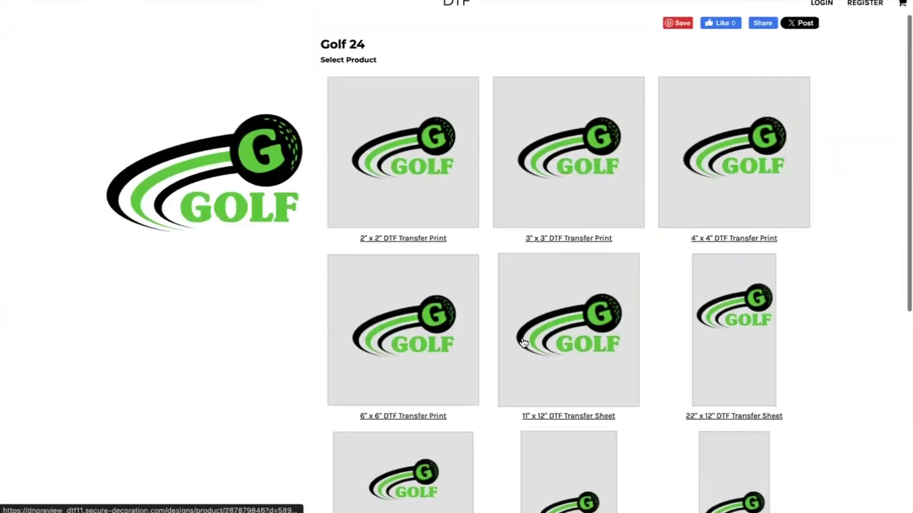
scroll(524, 344, "down", 6)
scroll(524, 343, "up", 7)
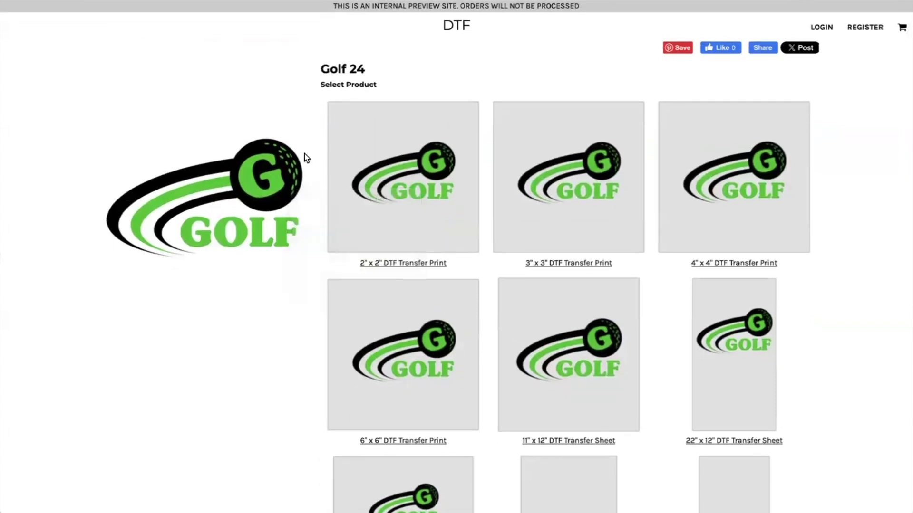
Go back through the Golf category to the store page showing the sports design categories.
scroll(304, 153, "left", 5)
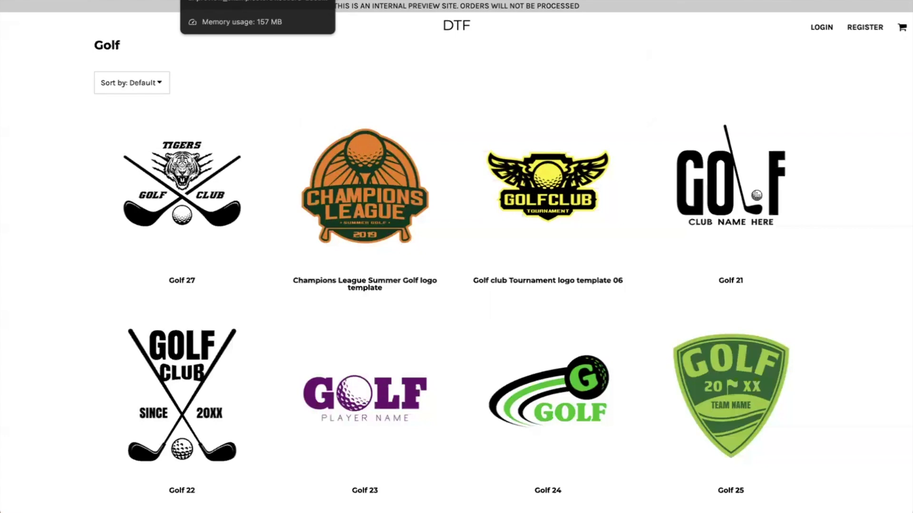
scroll(14, 36, "left", 5)
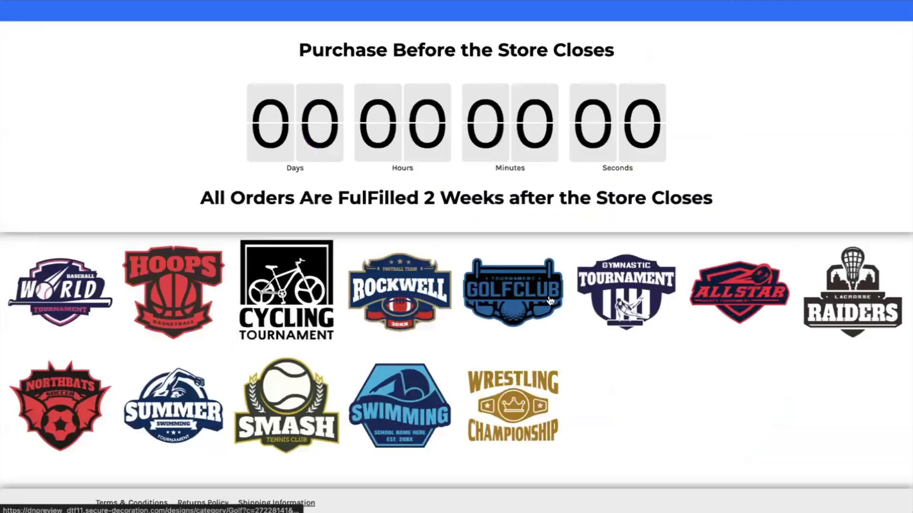